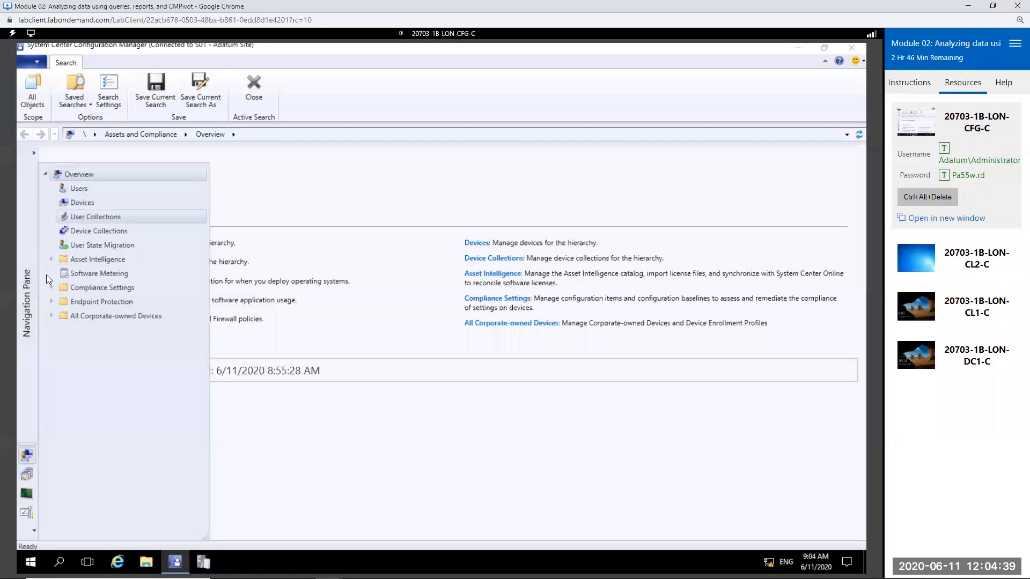
Step: Expand the navigation pane and open the Queries list in the Monitoring workspace
left_click(33, 154)
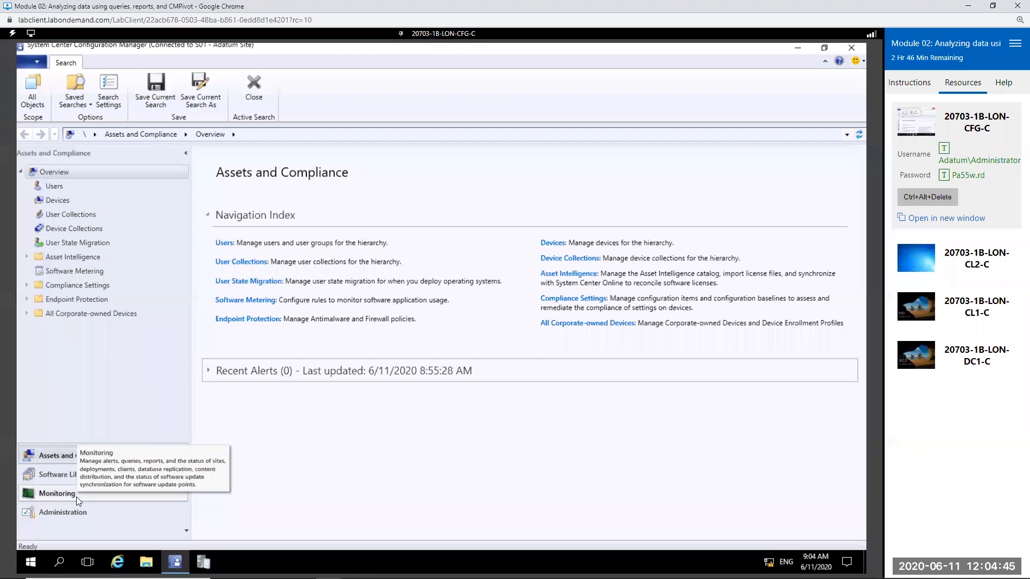
left_click(77, 496)
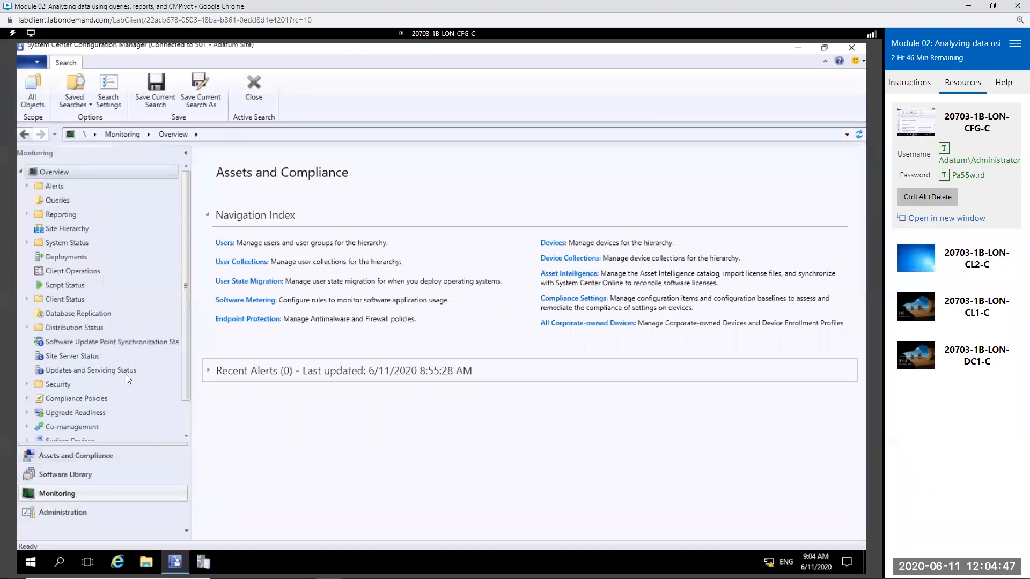
left_click(60, 201)
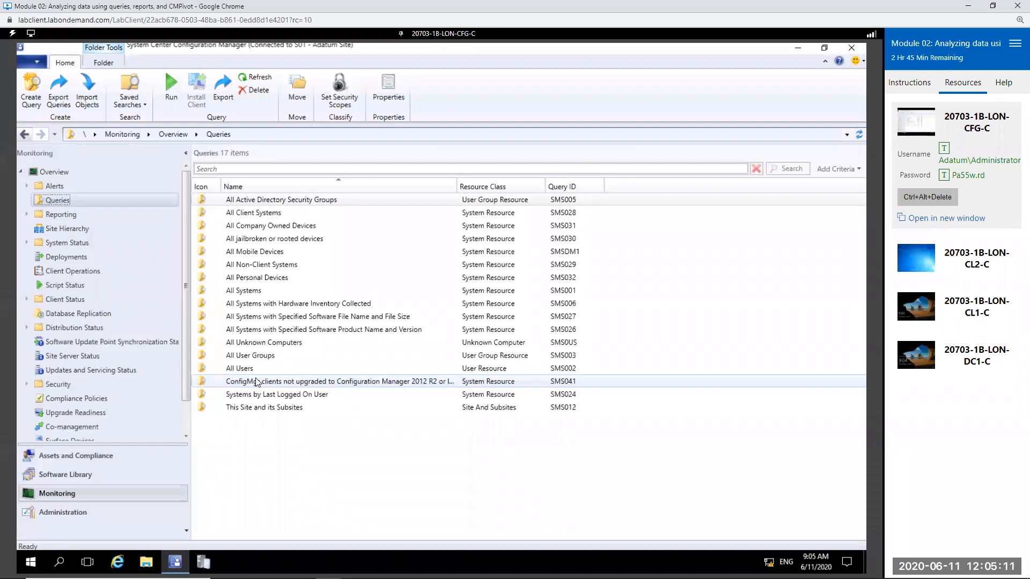
Step: Start a new query named "System OS and Hardware" for the System Resource object type
right_click(82, 197)
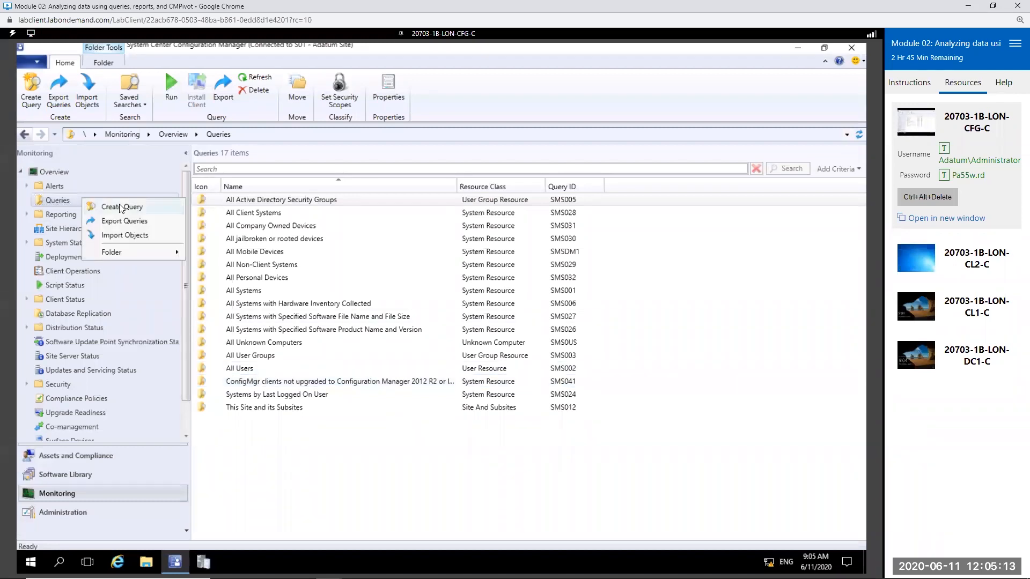
left_click(120, 207)
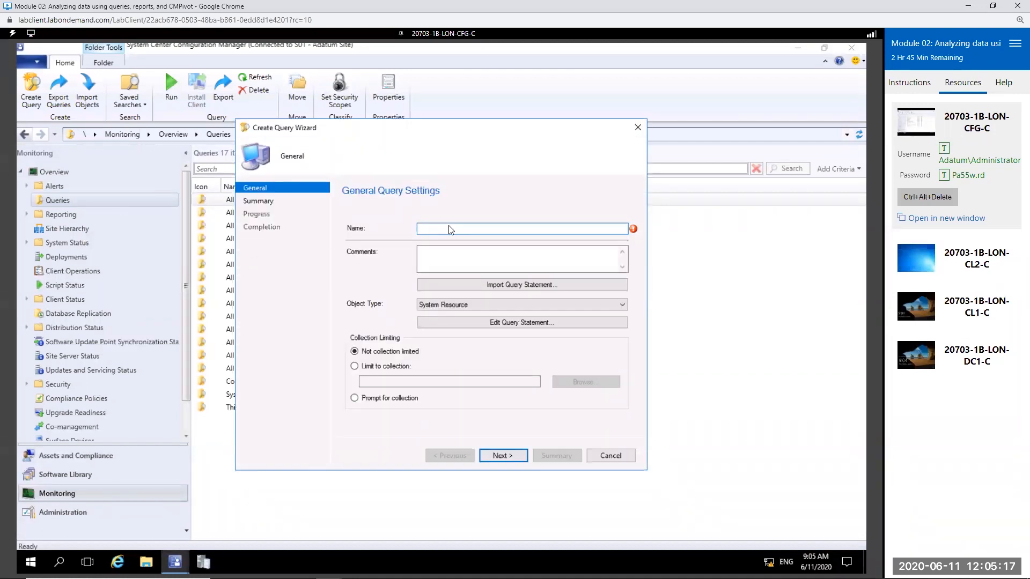
type("System OS and Hardware")
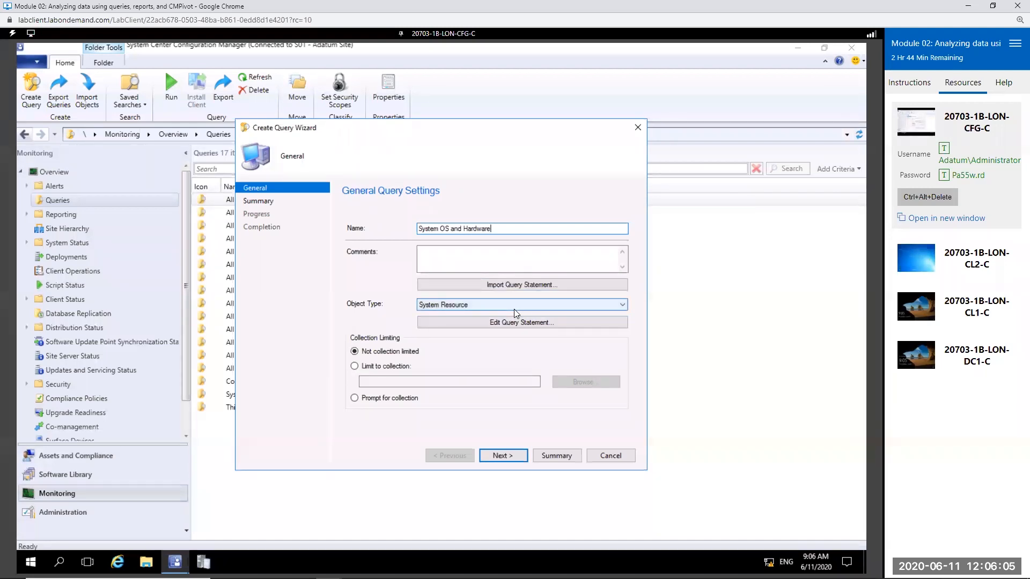
left_click(466, 305)
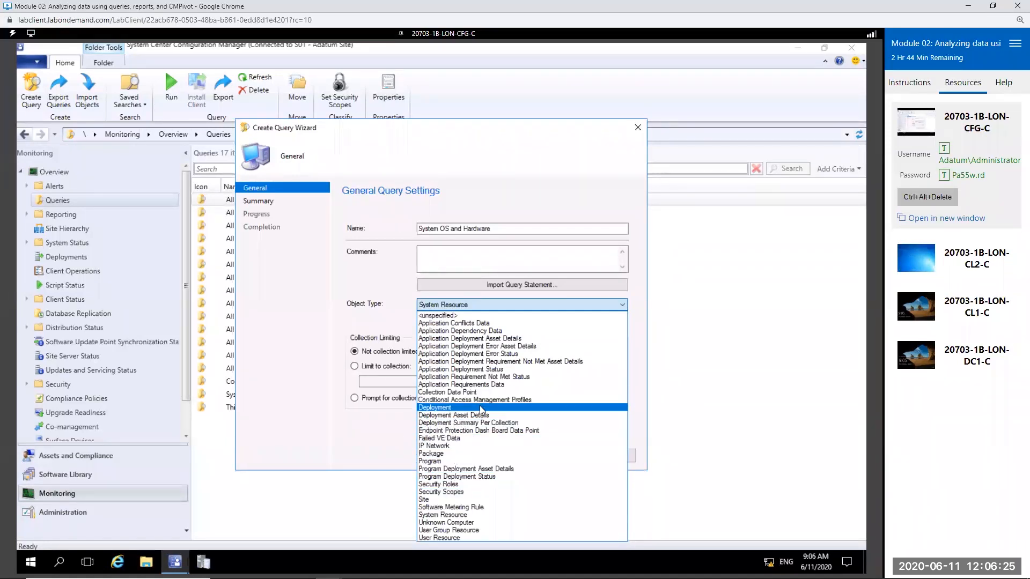
left_click(494, 304)
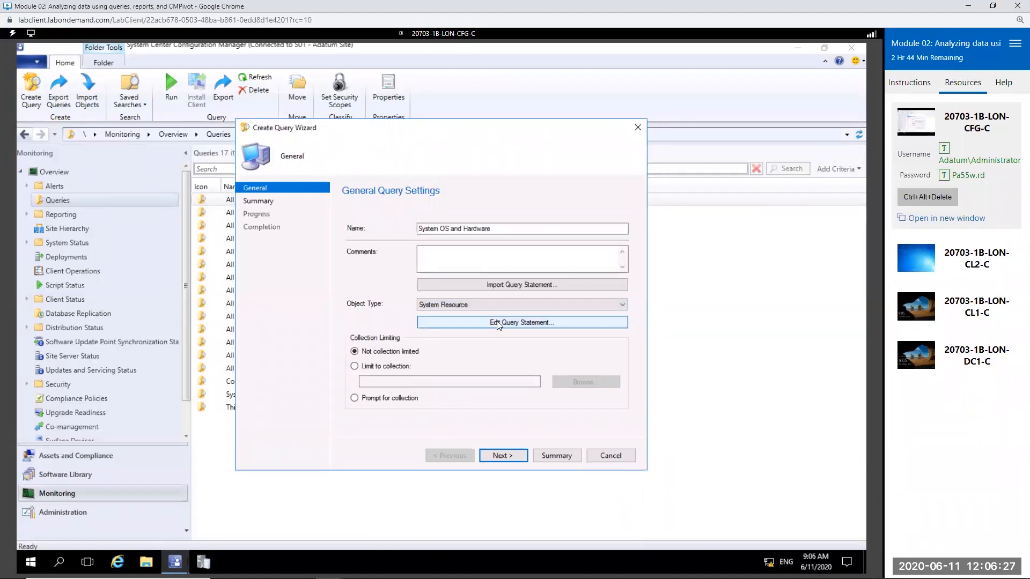
Step: Edit the query statement, add a new result attribute and set its attribute class to Operating System
left_click(524, 324)
left_click(534, 325)
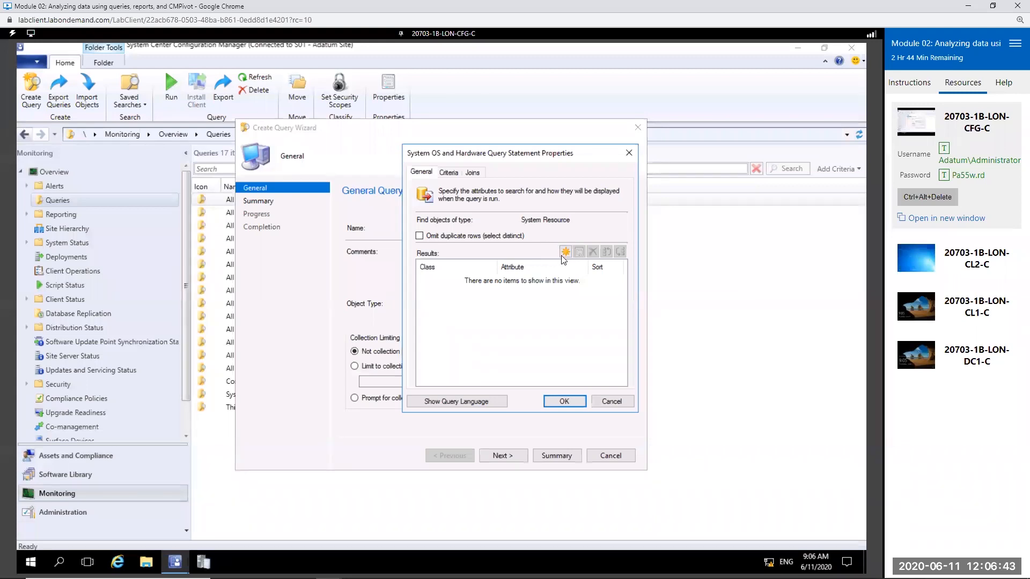
left_click(564, 252)
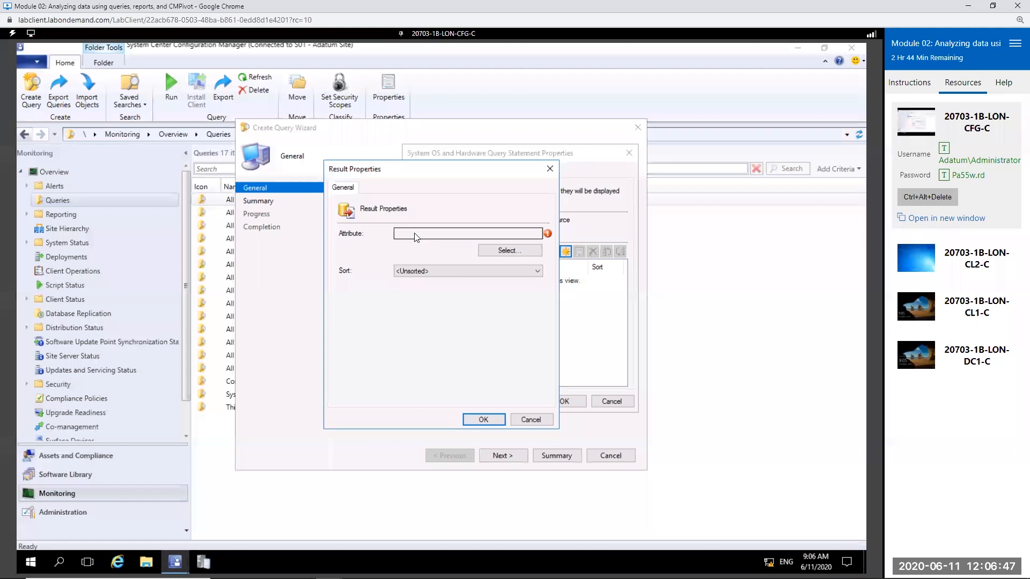
left_click(503, 251)
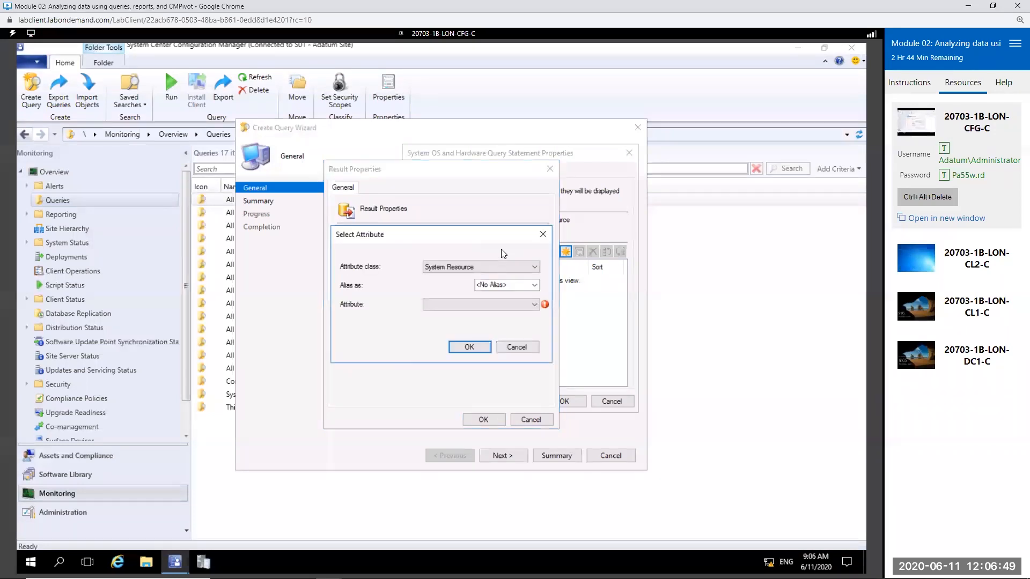
left_click(500, 267)
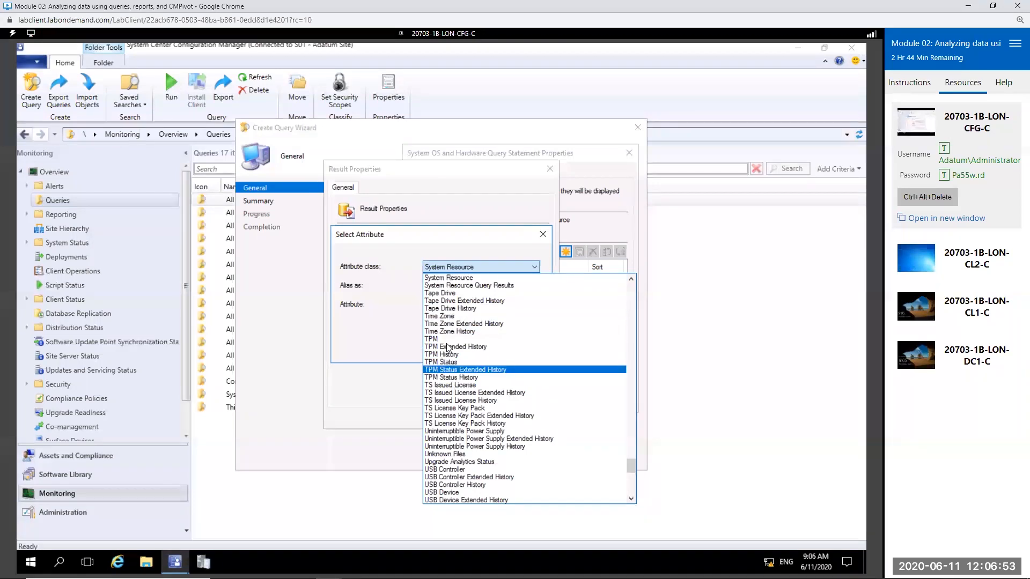
scroll(512, 416, "down", 3)
scroll(482, 445, "up", 20)
scroll(481, 450, "up", 7)
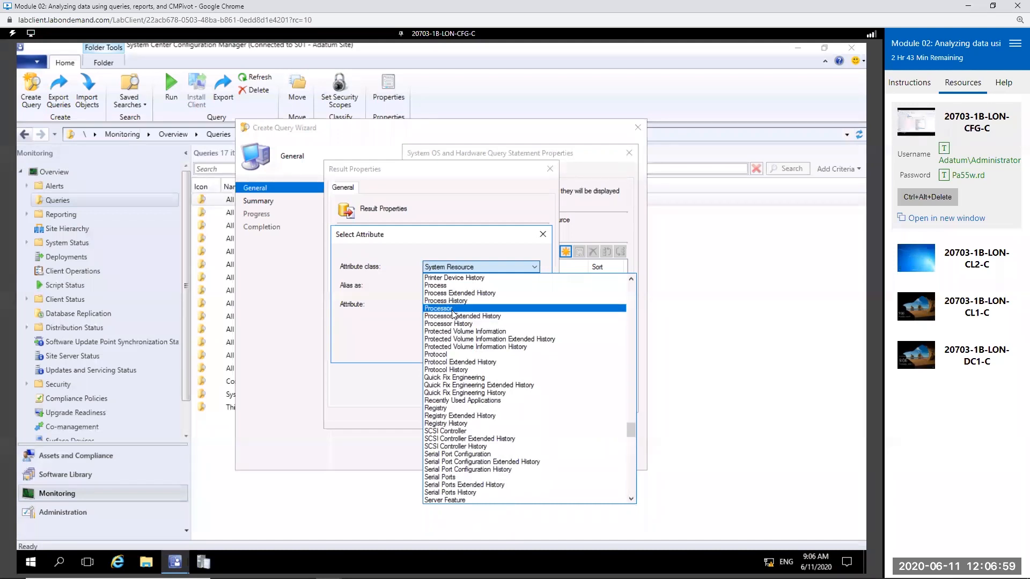
scroll(485, 344, "up", 7)
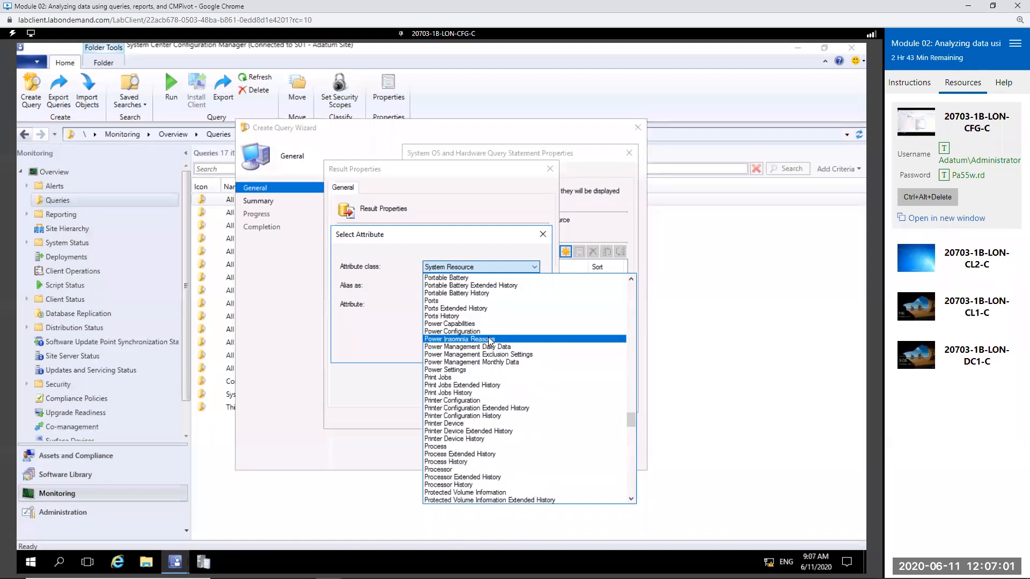
scroll(489, 341, "up", 7)
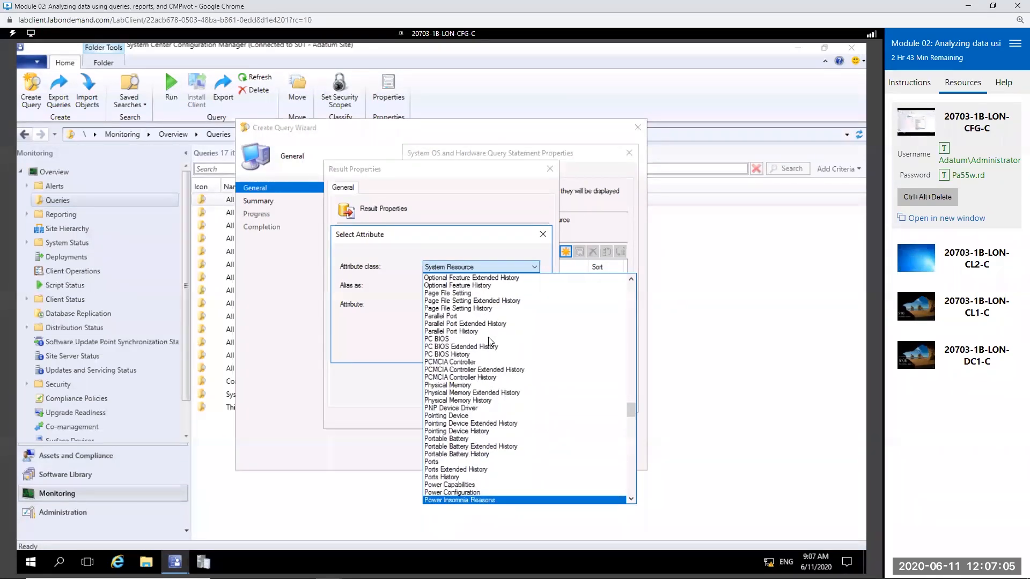
scroll(488, 337, "up", 3)
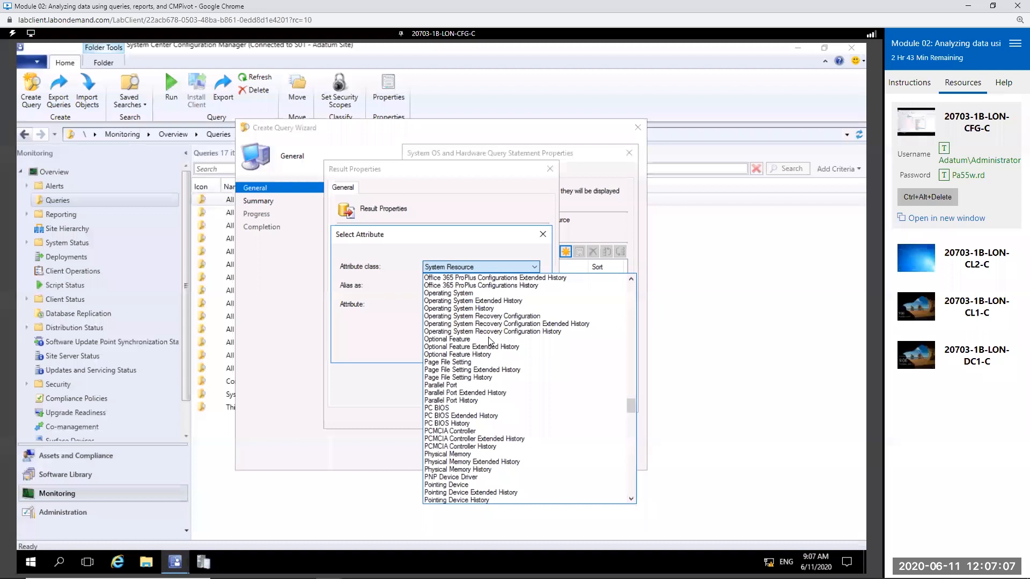
scroll(488, 338, "up", 7)
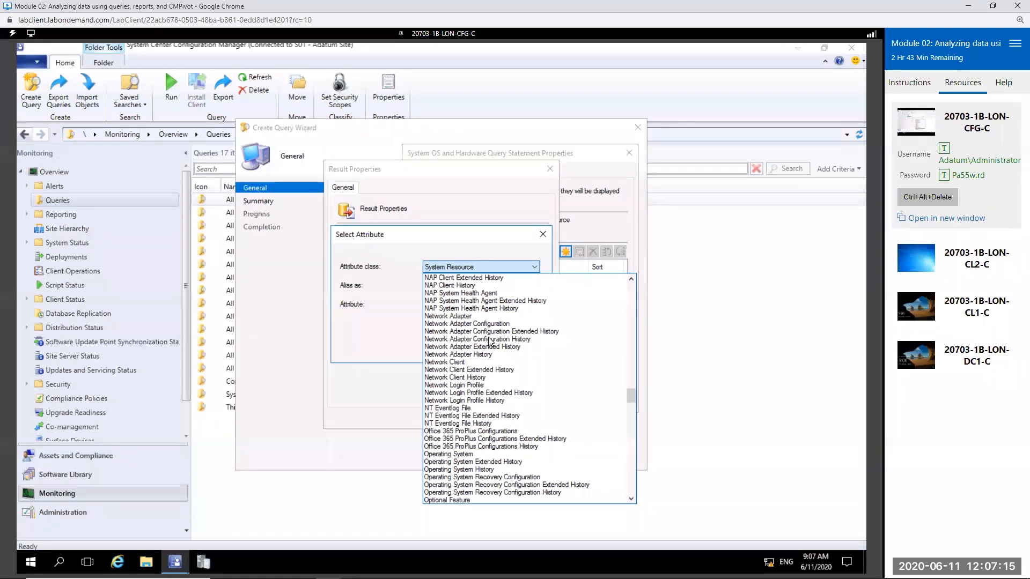
scroll(455, 421, "down", 2)
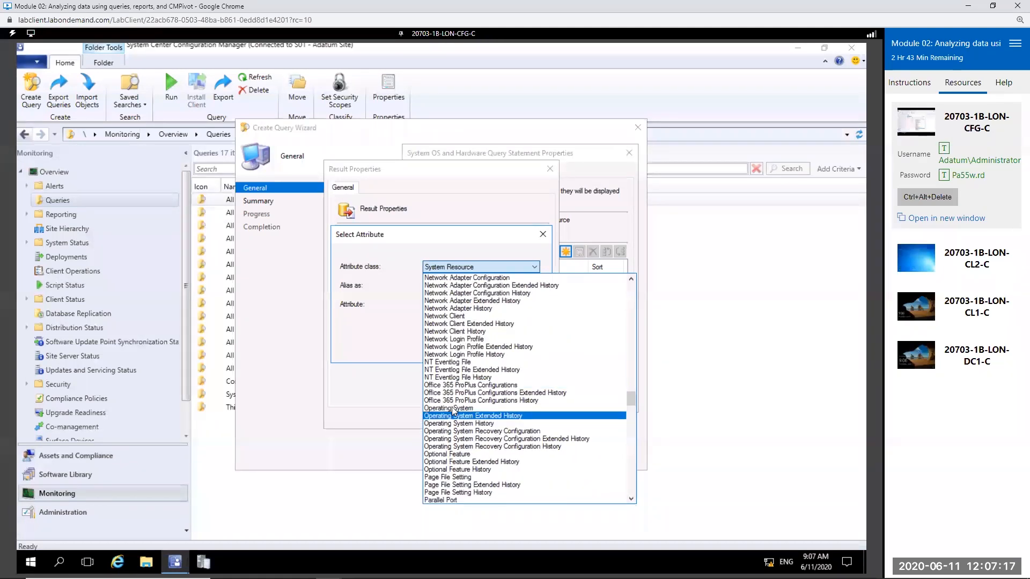
left_click(452, 409)
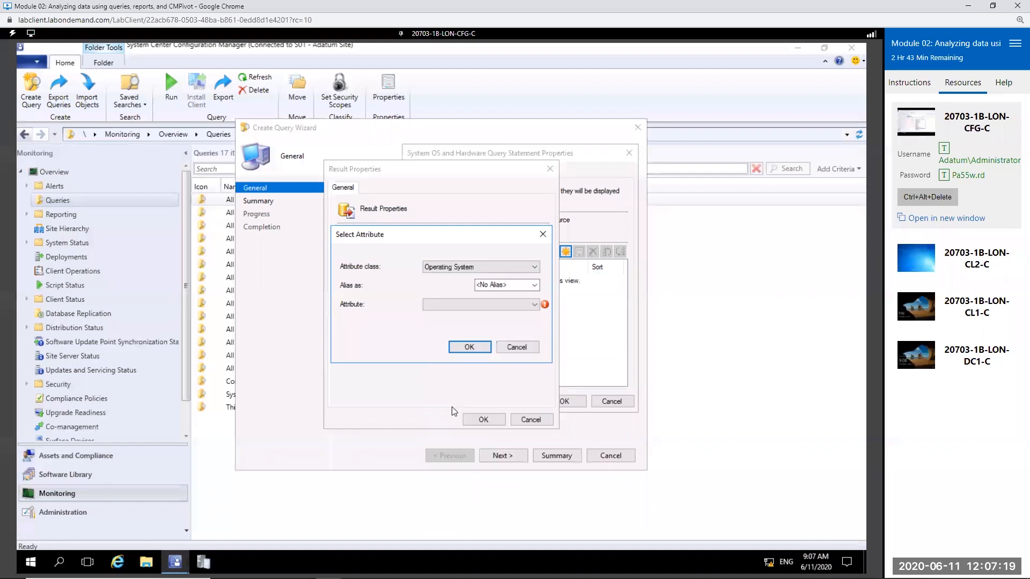
Step: Choose Build Number as the Operating System attribute and sort this result in ascending order
left_click(531, 305)
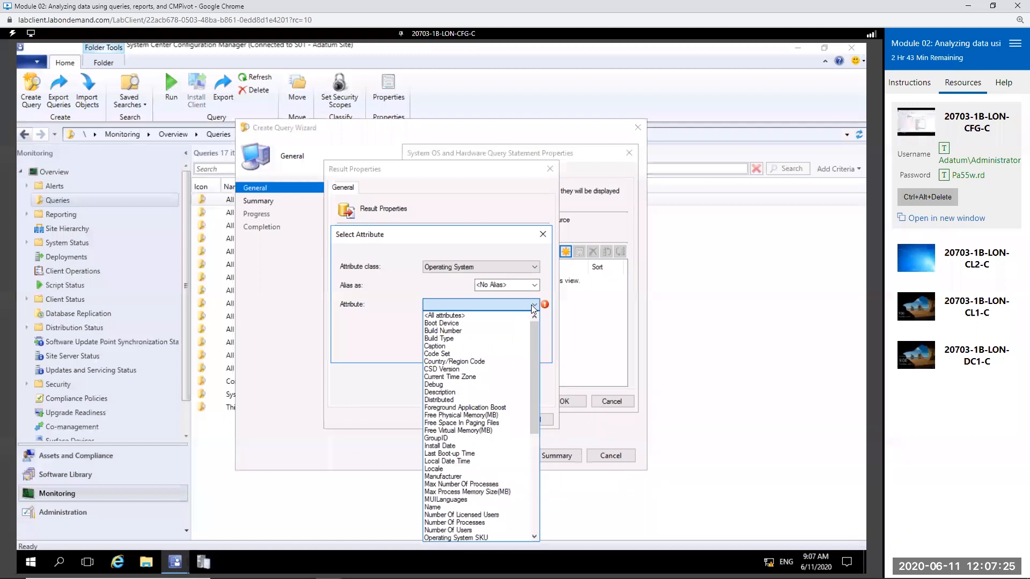
left_click(452, 330)
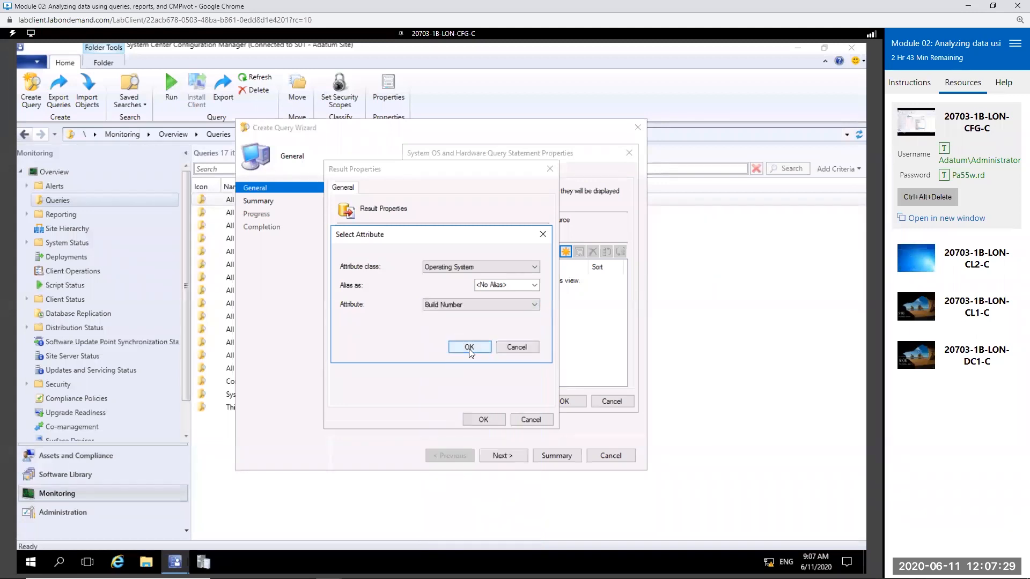
left_click(469, 347)
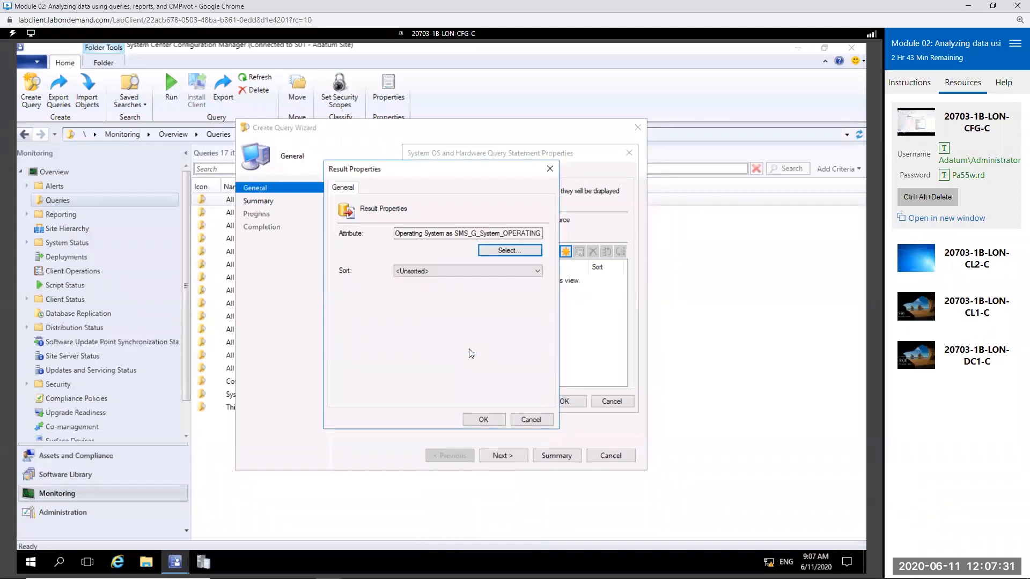
left_click(424, 275)
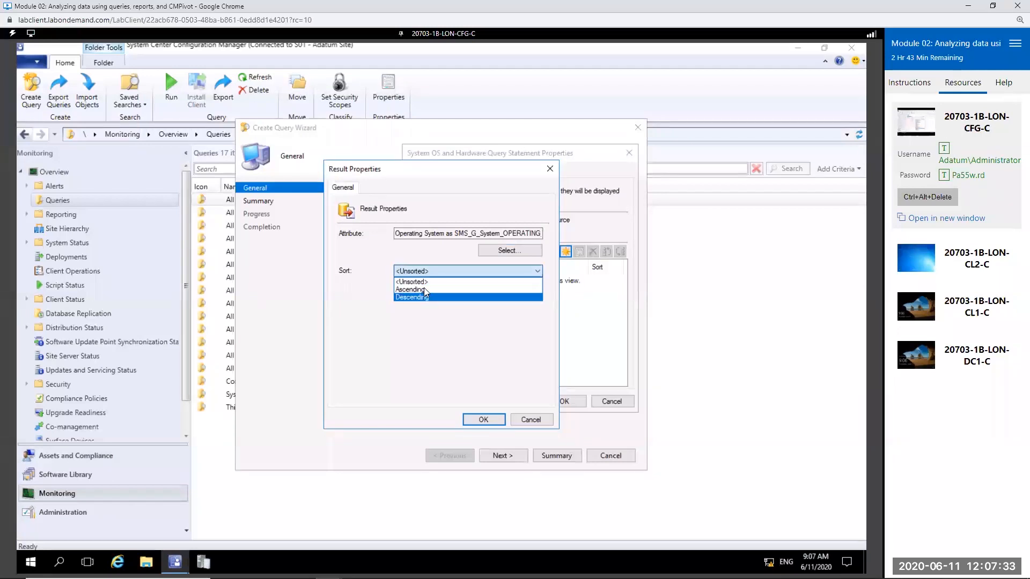
left_click(426, 290)
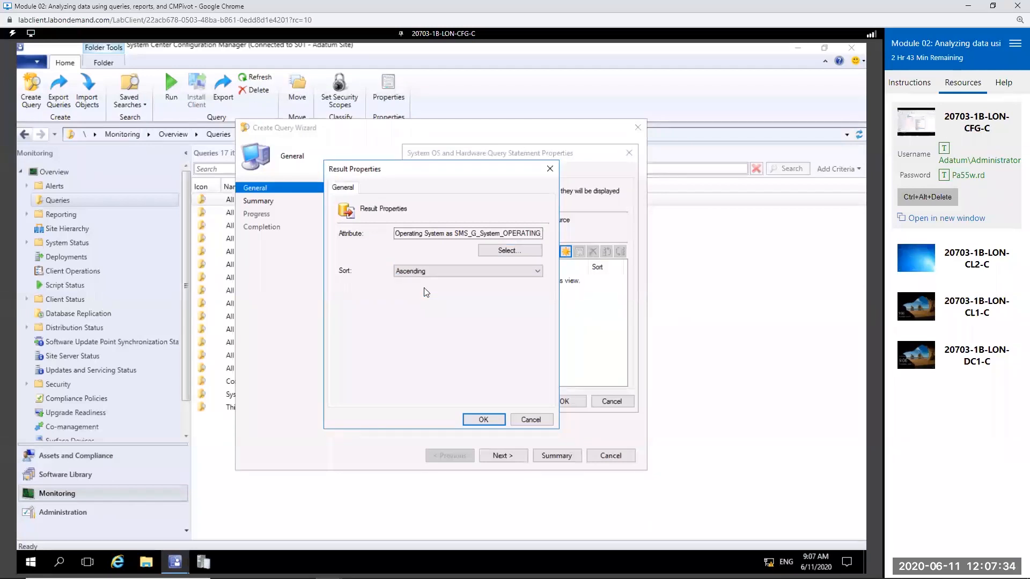
left_click(483, 420)
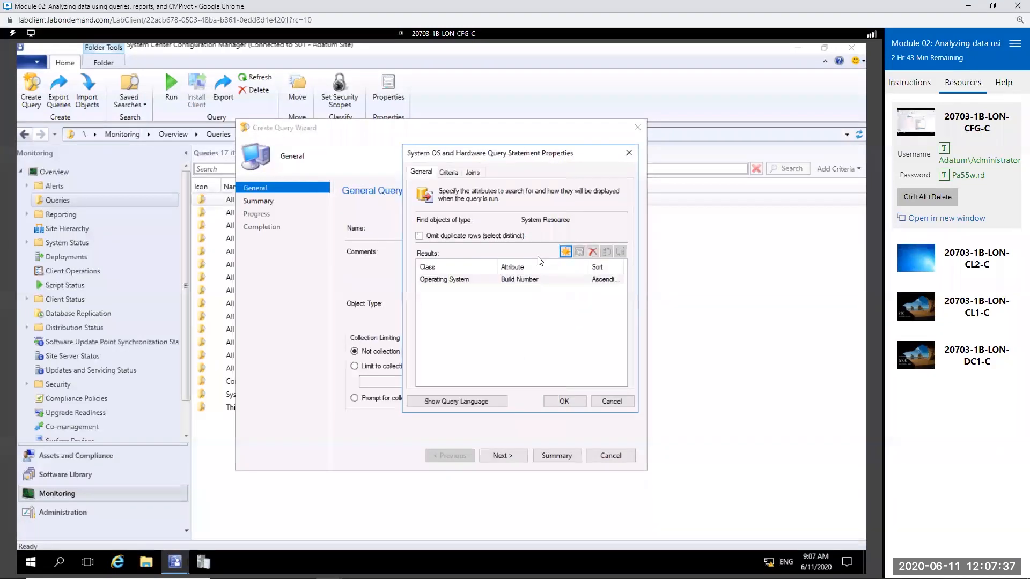
Step: Add the Operating System attribute Free Physical Memory(MB) to the query results, sorted in ascending order
left_click(565, 251)
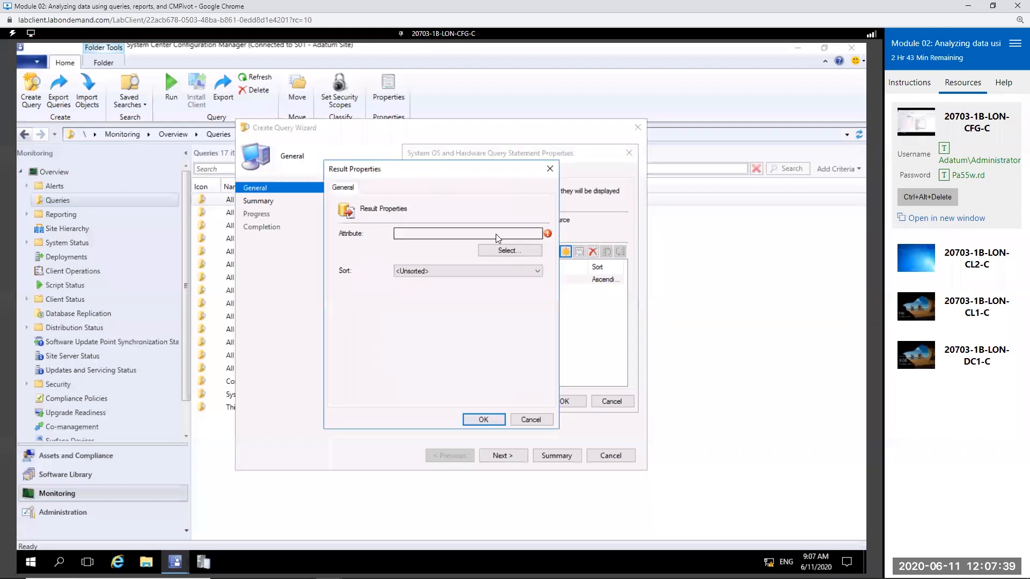
left_click(506, 252)
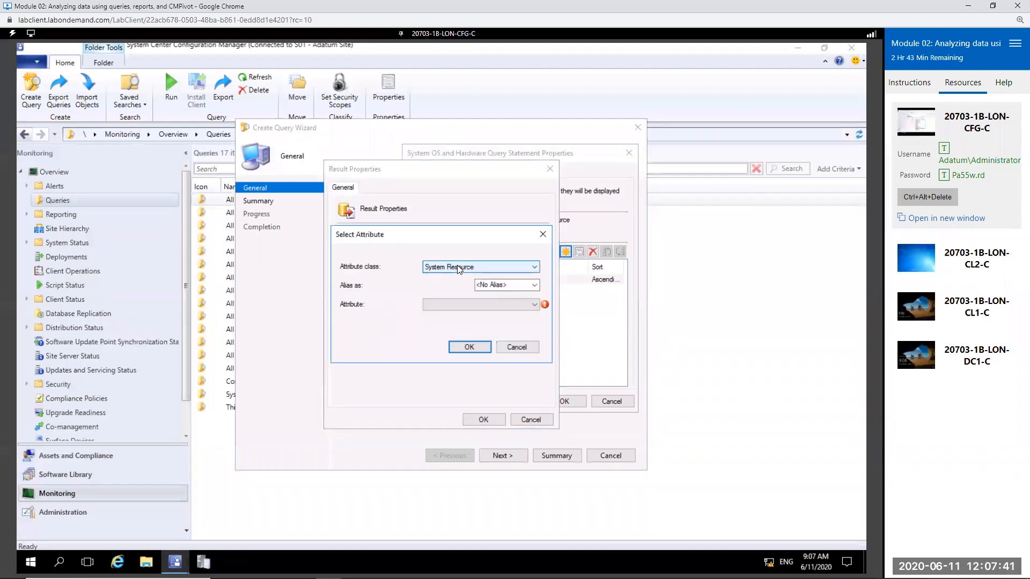
left_click(459, 267)
scroll(511, 384, "up", 10)
scroll(511, 384, "up", 15)
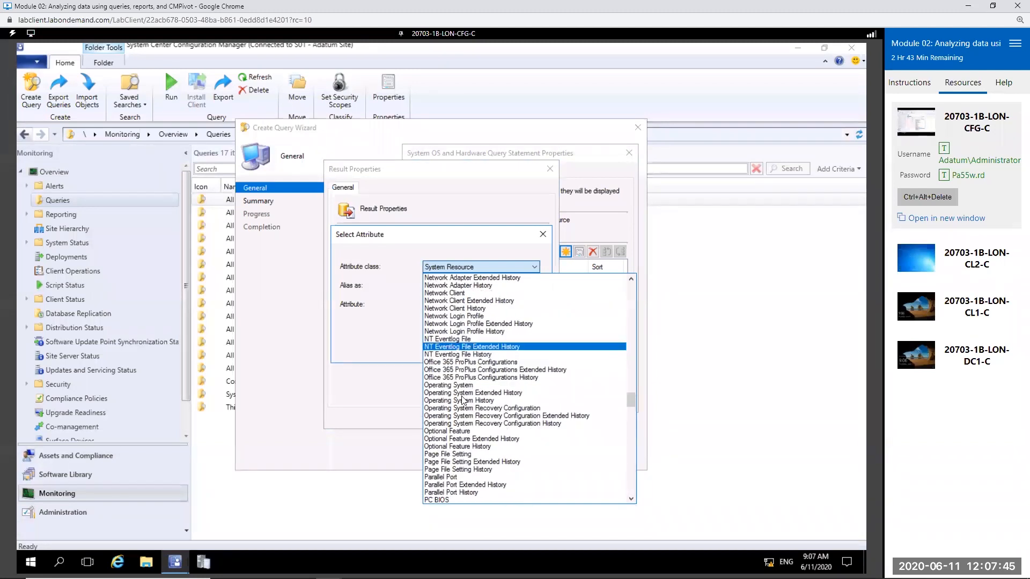
left_click(463, 386)
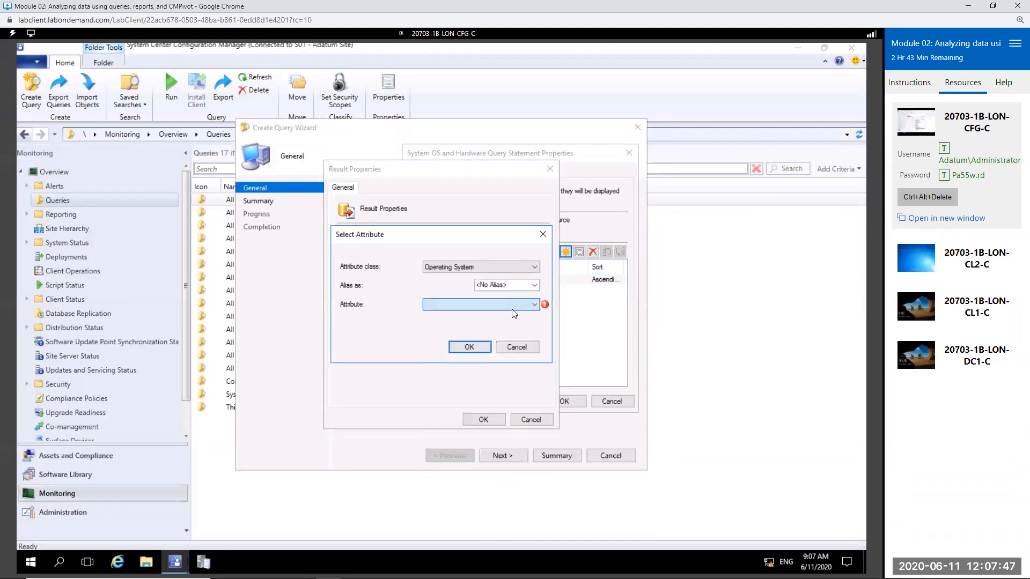
left_click(512, 307)
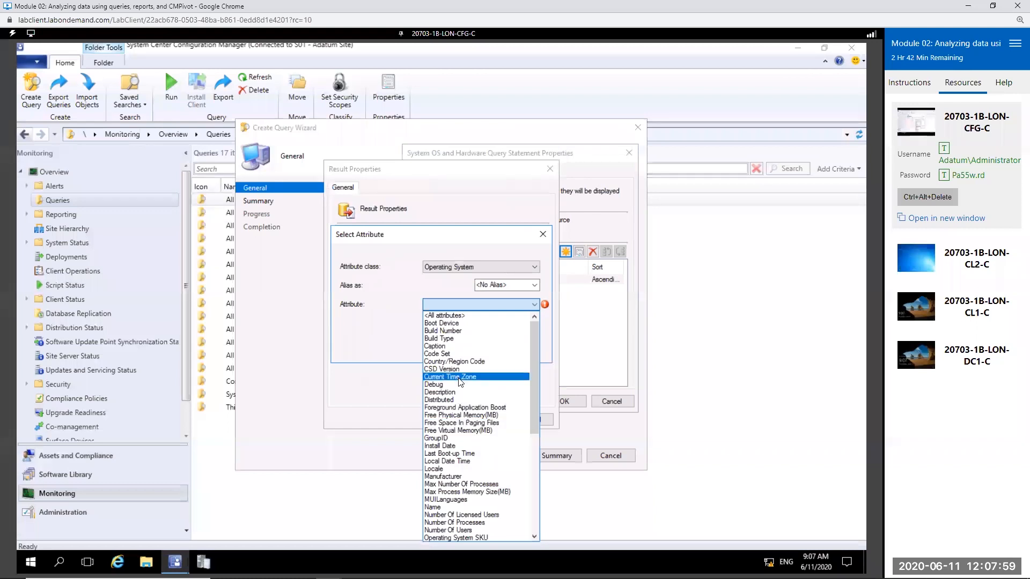
left_click(476, 415)
left_click(468, 347)
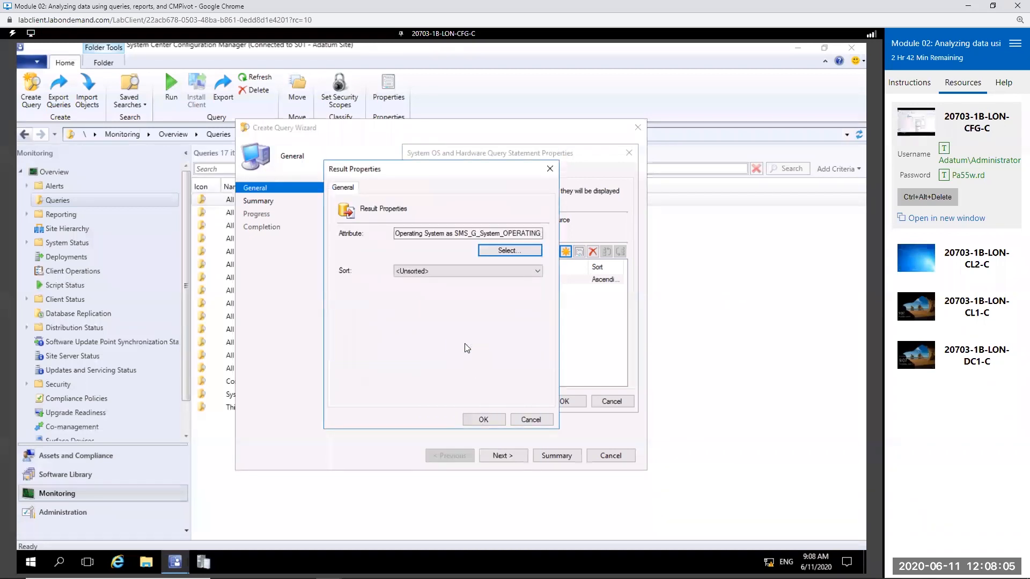
left_click(479, 270)
left_click(450, 289)
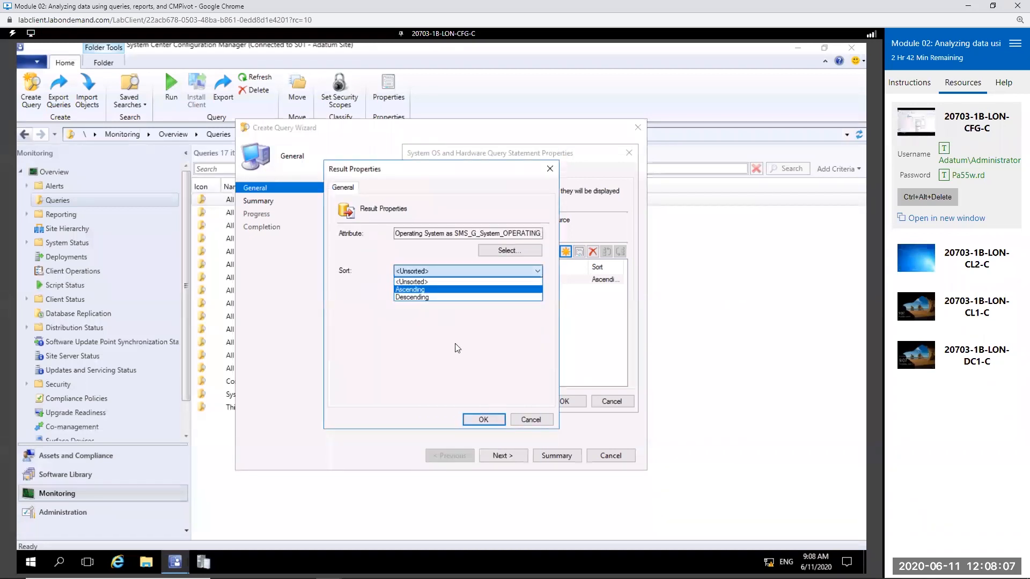
left_click(483, 419)
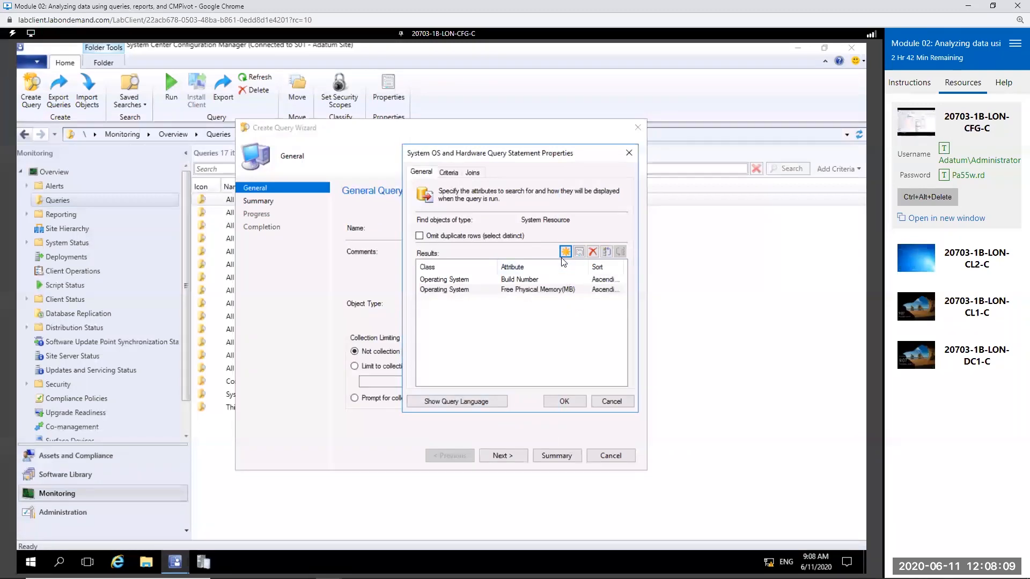
left_click(565, 252)
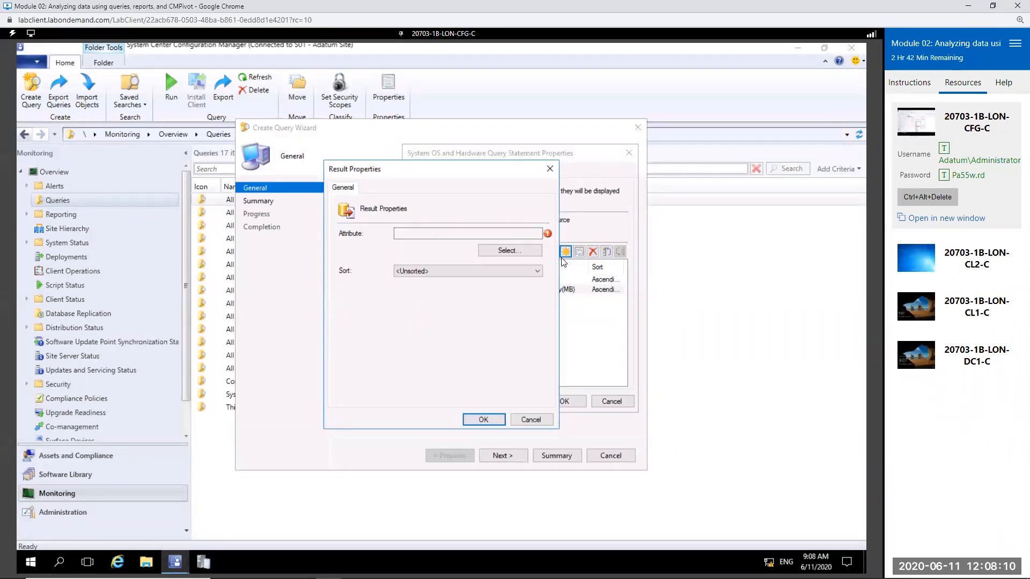
left_click(509, 251)
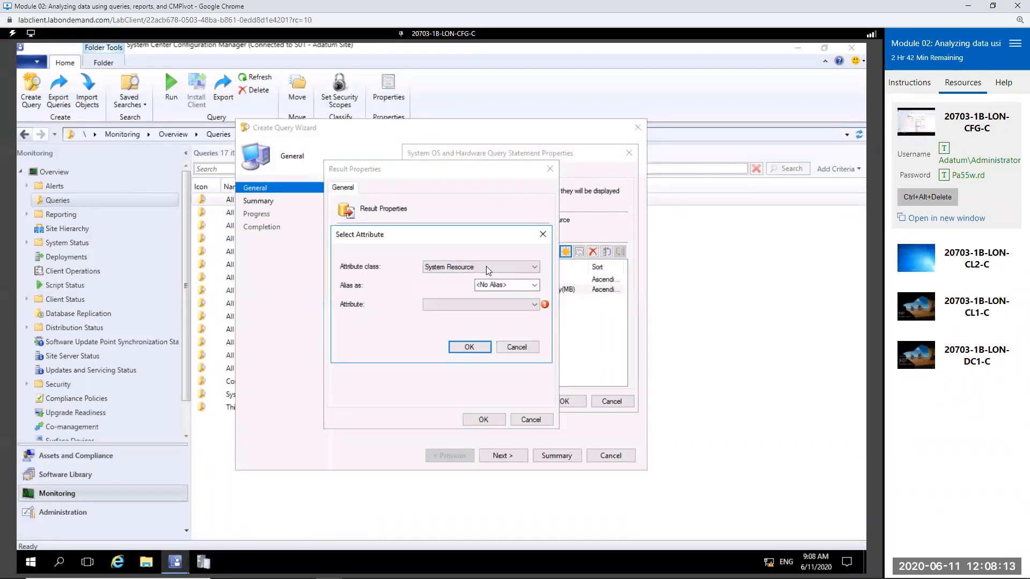
left_click(486, 267)
scroll(488, 361, "up", 15)
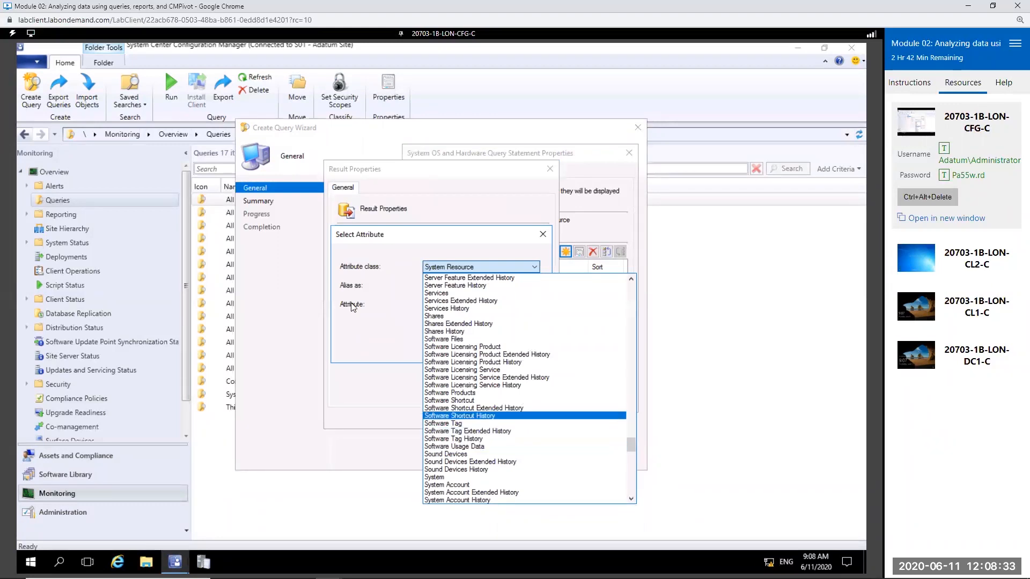
left_click(413, 274)
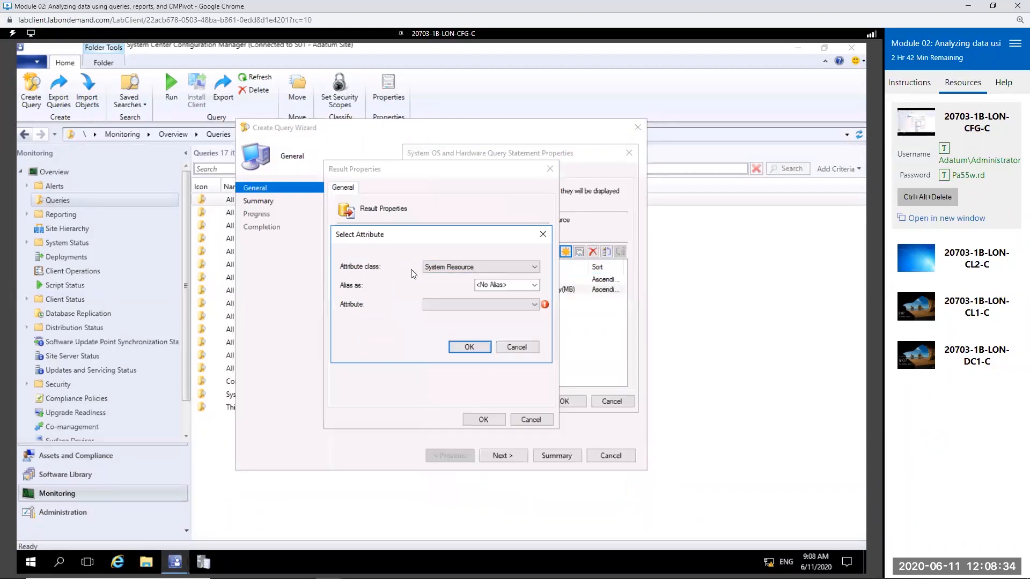
left_click(516, 348)
left_click(532, 421)
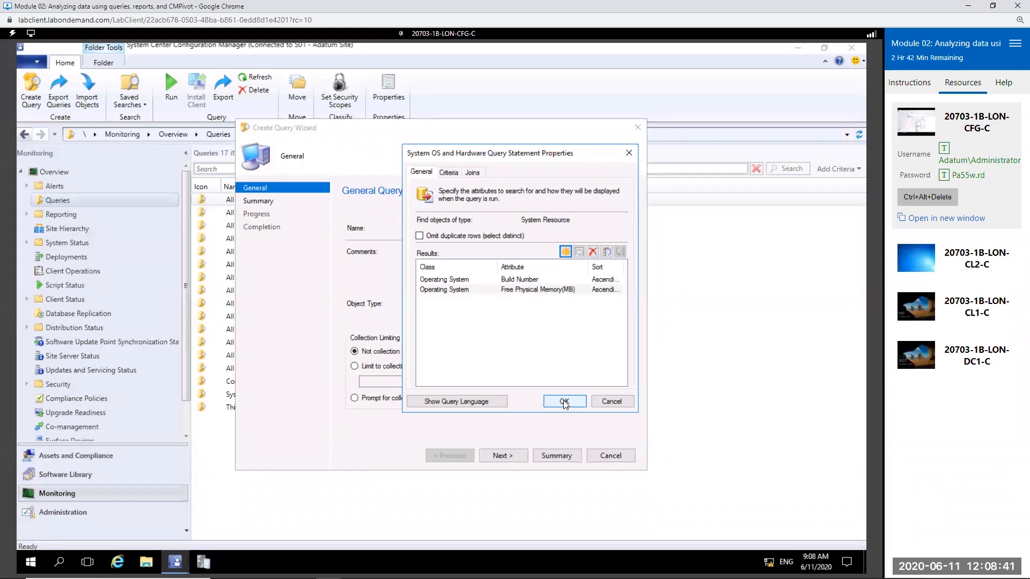
Step: Examine the settings for a new query criterion without adding one, and look at the query's attribute class joins
left_click(449, 172)
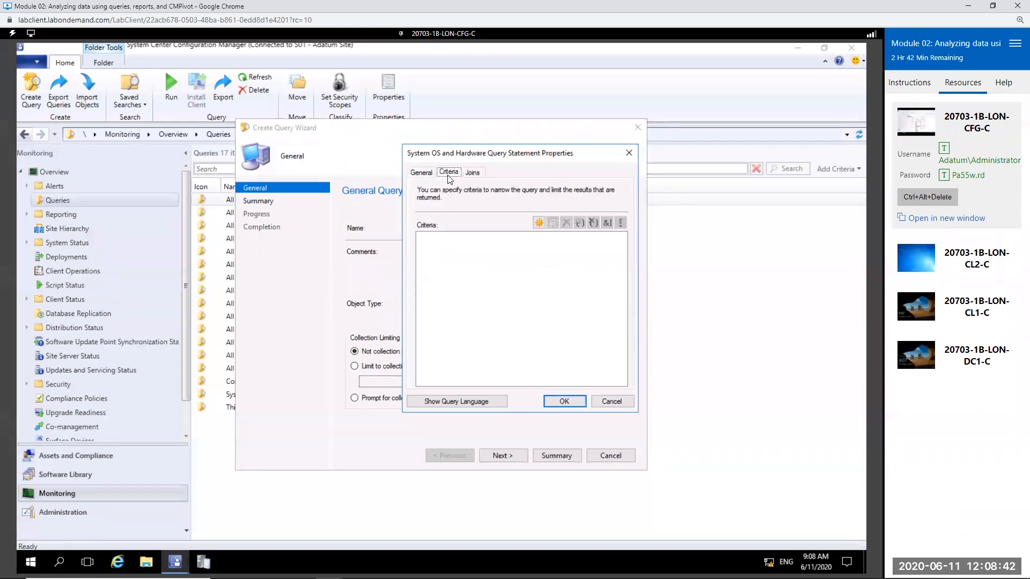
left_click(538, 223)
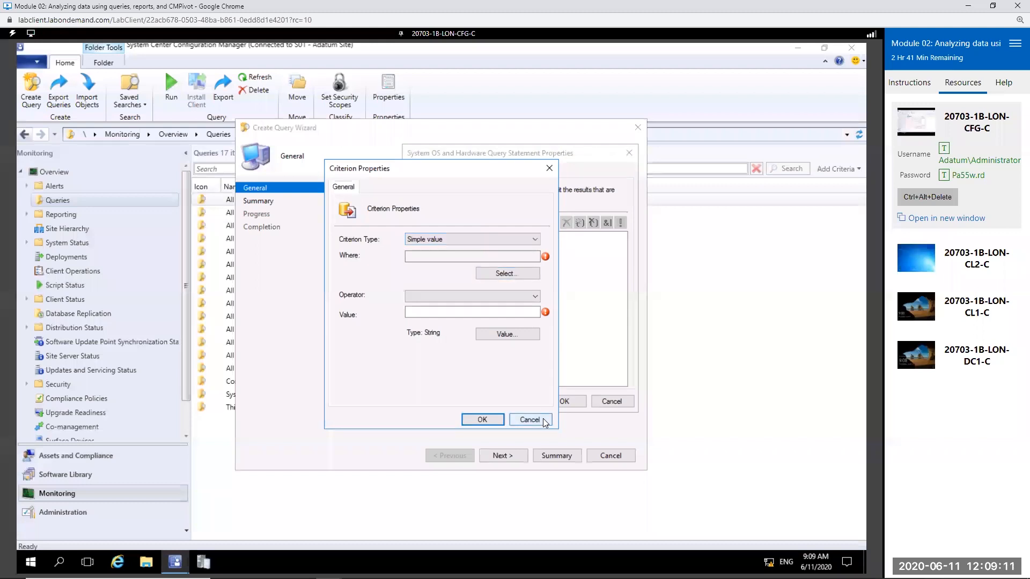
left_click(543, 418)
left_click(472, 171)
left_click(476, 248)
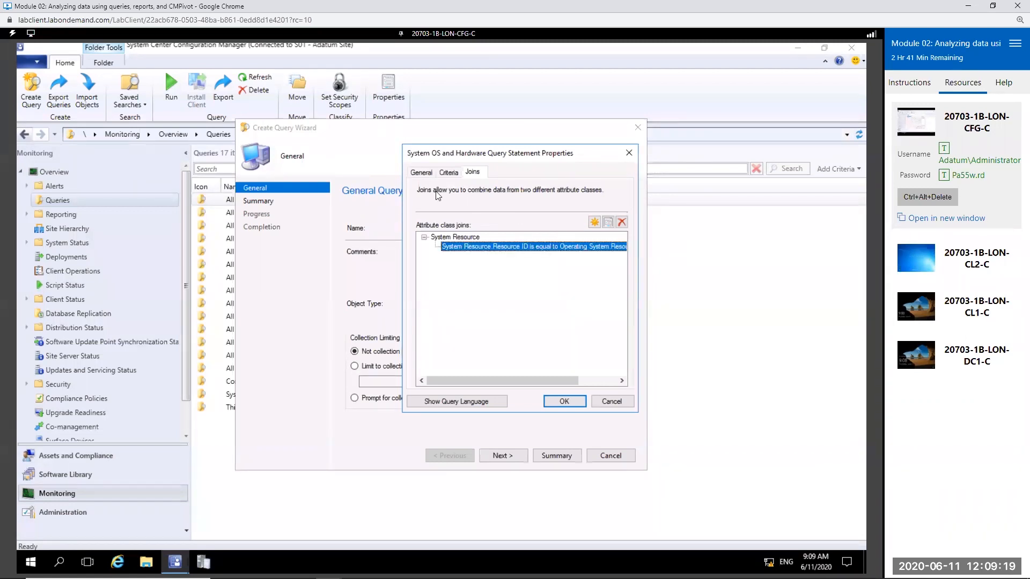
Step: Display the query statement as WQL, inspect its join and order by clauses, and accept the query statement
left_click(487, 402)
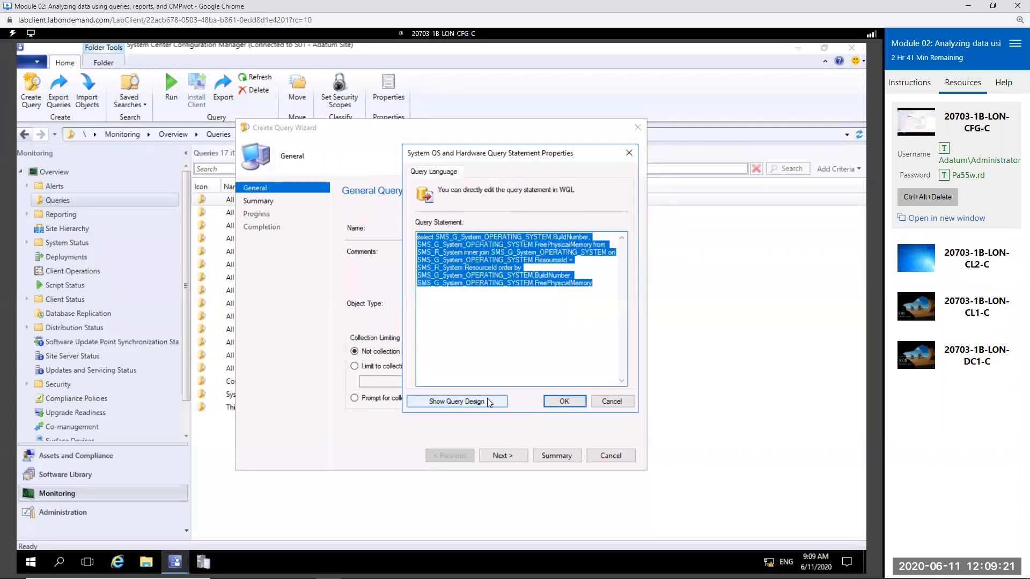
left_click(461, 286)
left_click_drag(598, 294, 397, 250)
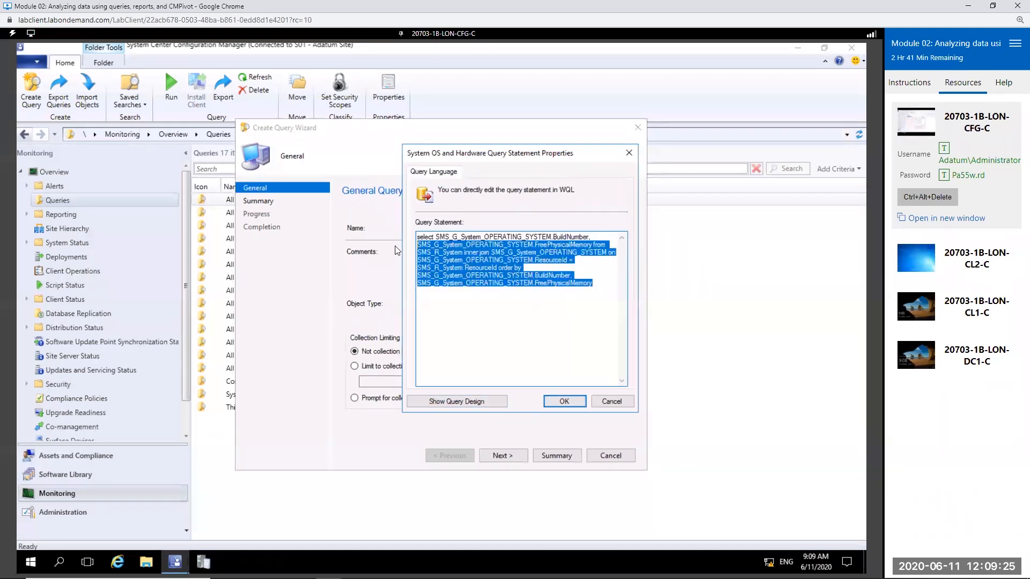
left_click(489, 324)
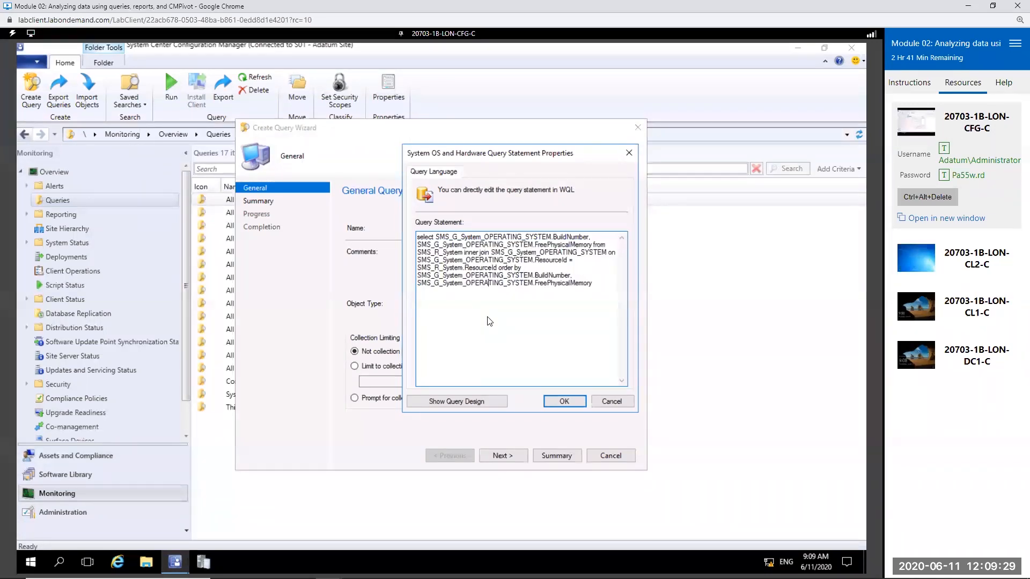
double_click(542, 275)
left_click(570, 283)
double_click(573, 285)
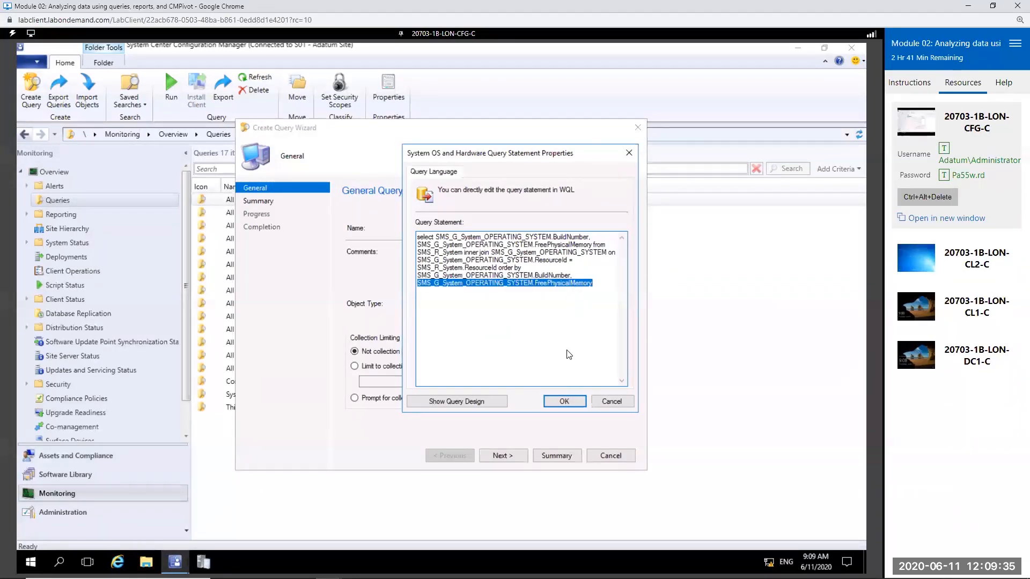
left_click(566, 401)
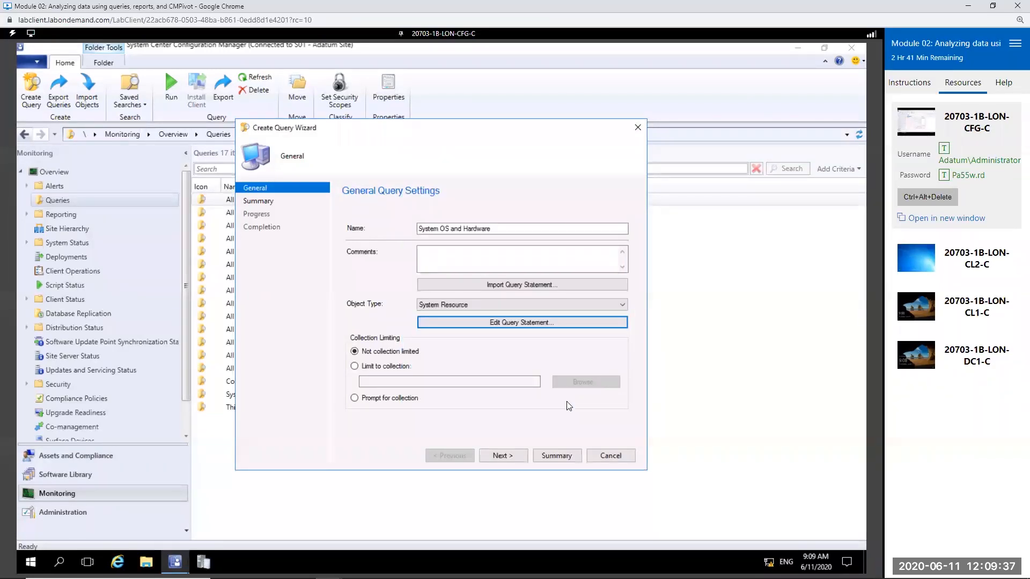
Step: Limit the query to the All Windows 10 Workstations device collection
left_click(397, 366)
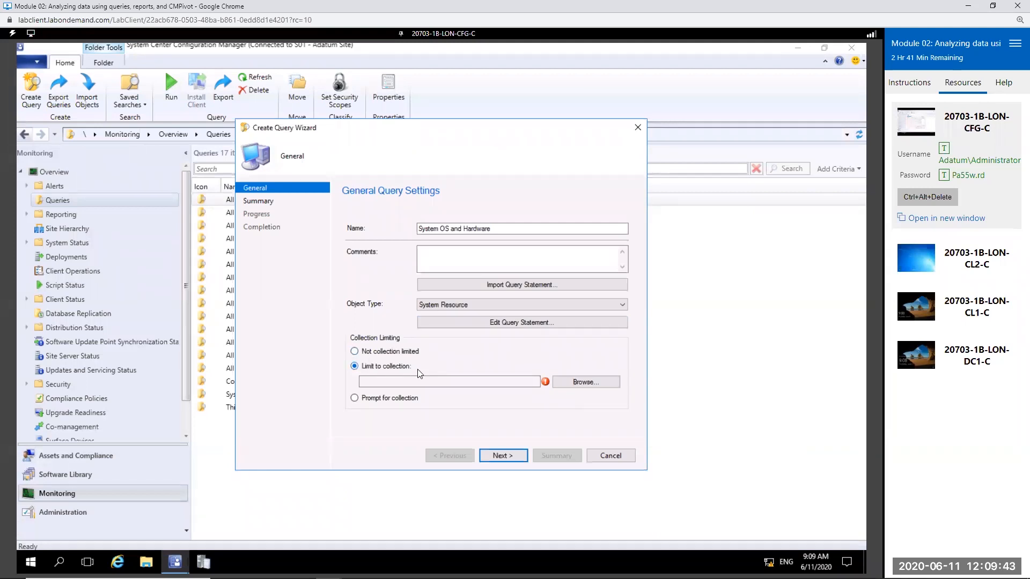
left_click(576, 384)
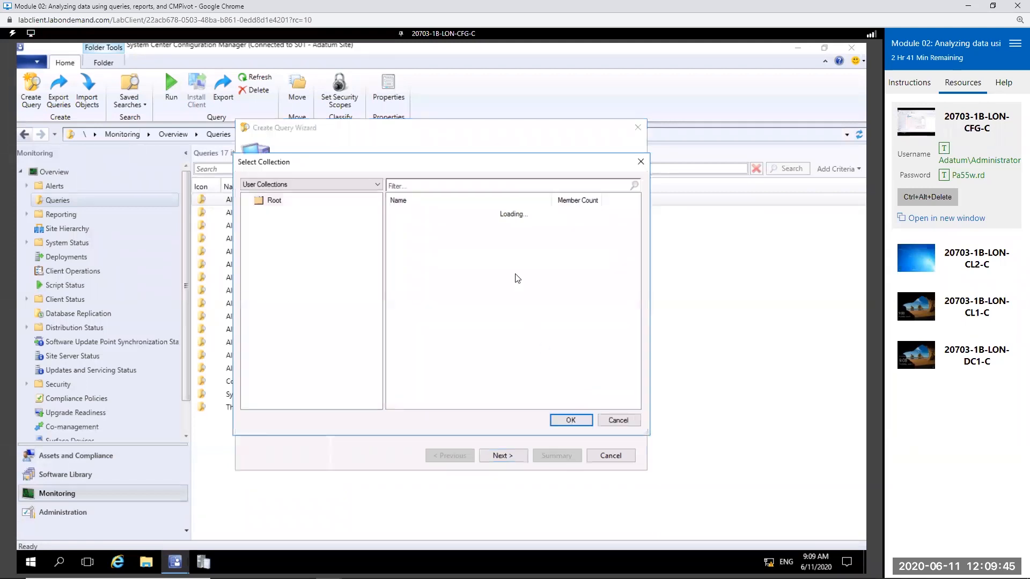
left_click(331, 187)
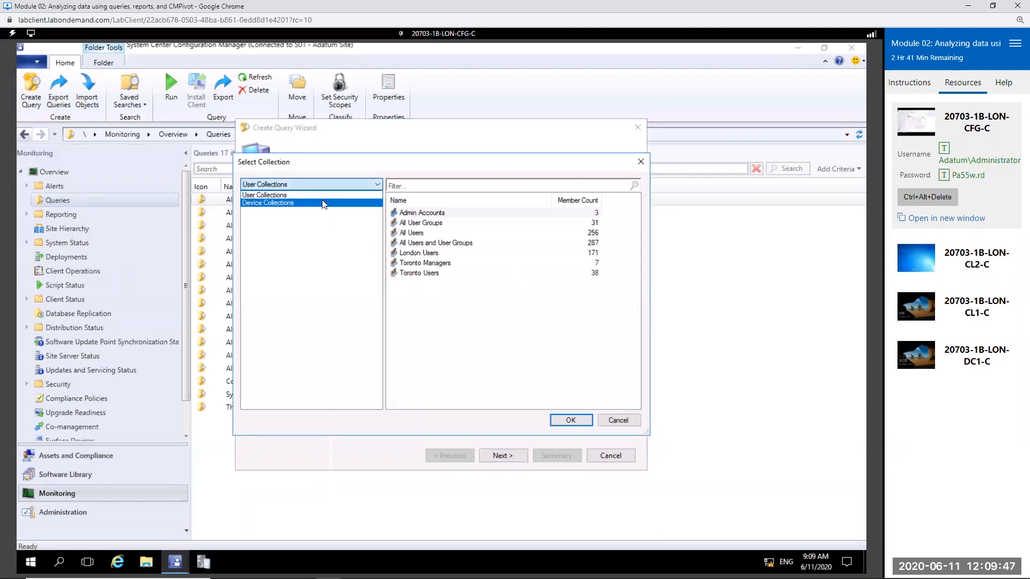
left_click(326, 202)
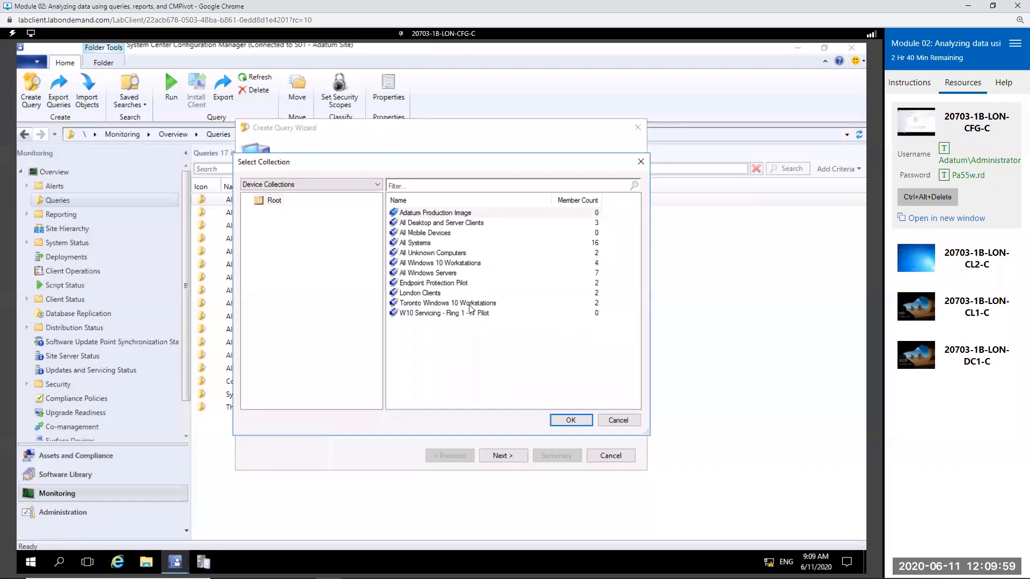
left_click(439, 265)
double_click(440, 264)
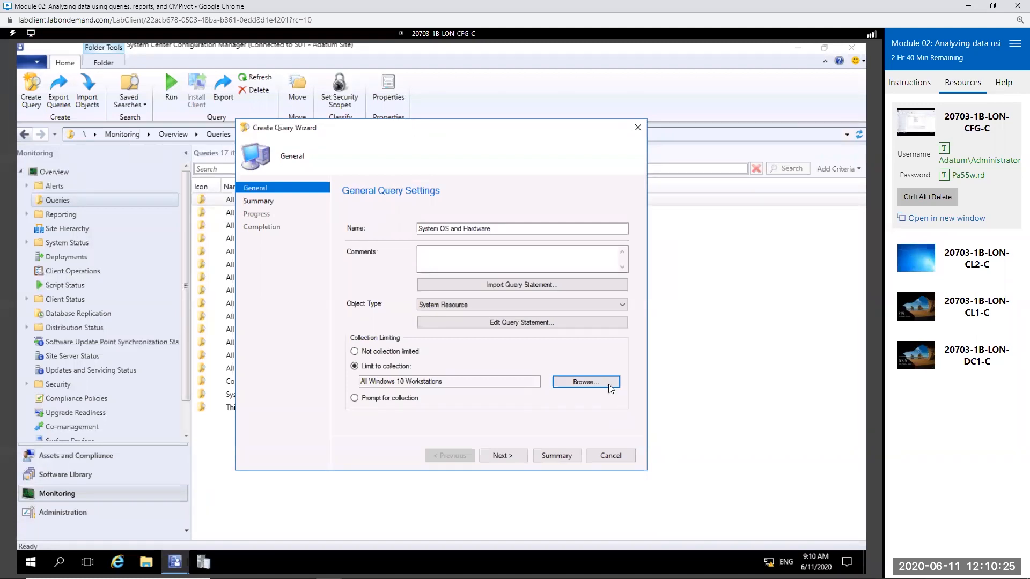
Step: Finish creating the System OS and Hardware query through the summary and close the wizard
left_click(510, 455)
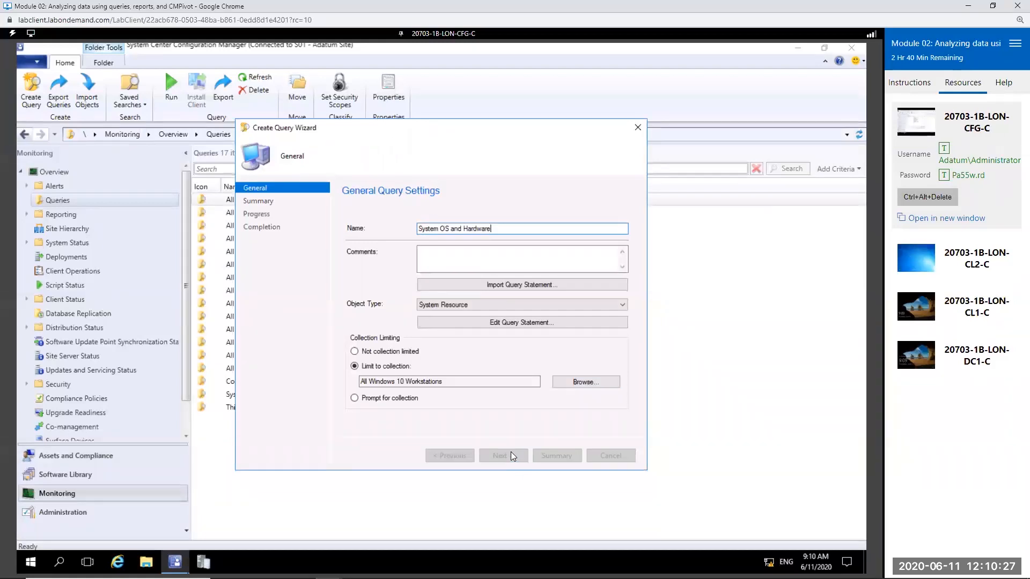
left_click(510, 455)
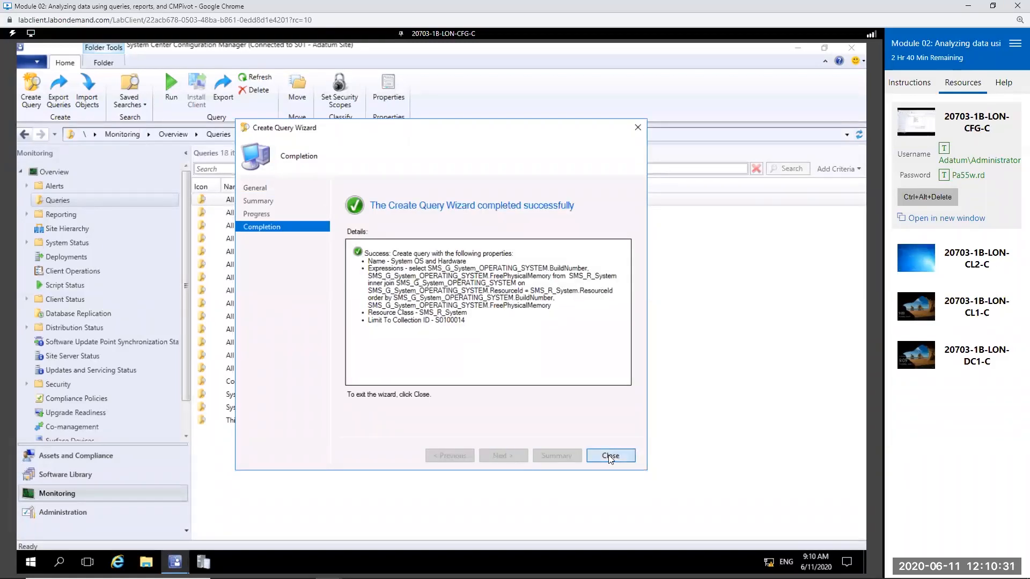
left_click(610, 455)
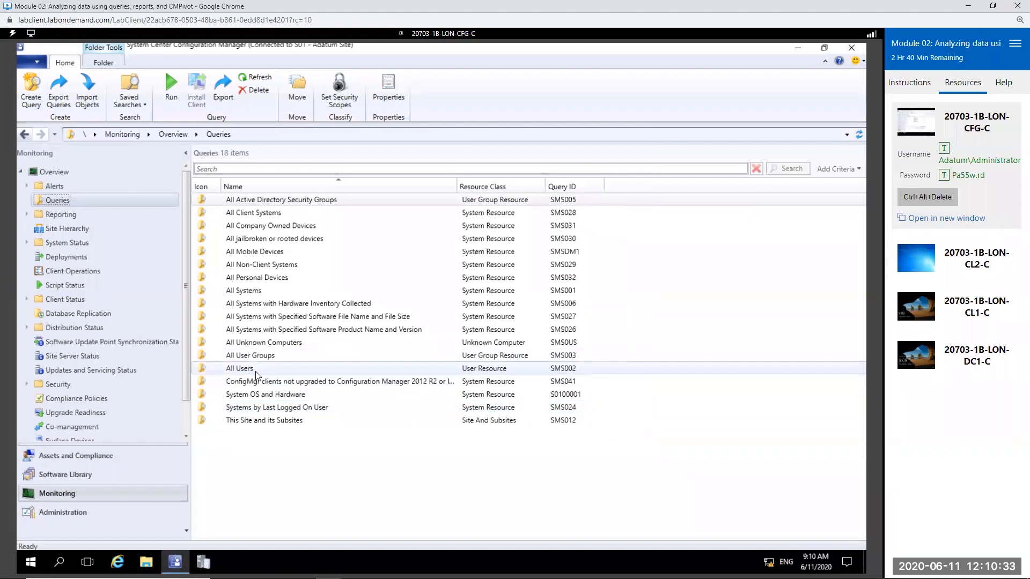
Step: Run the System OS and Hardware query and select the first row of its results
left_click(271, 397)
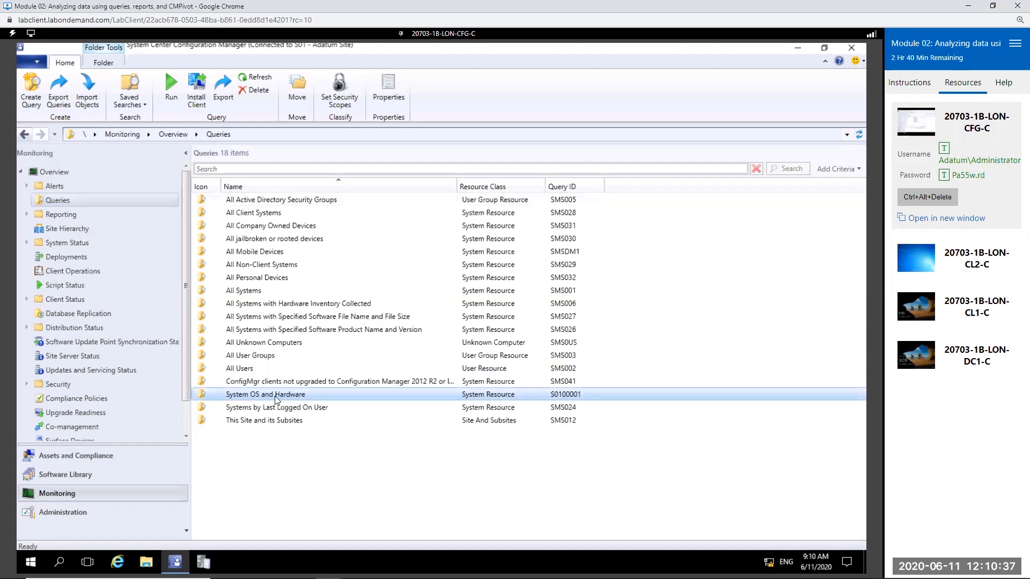
right_click(274, 397)
left_click(334, 406)
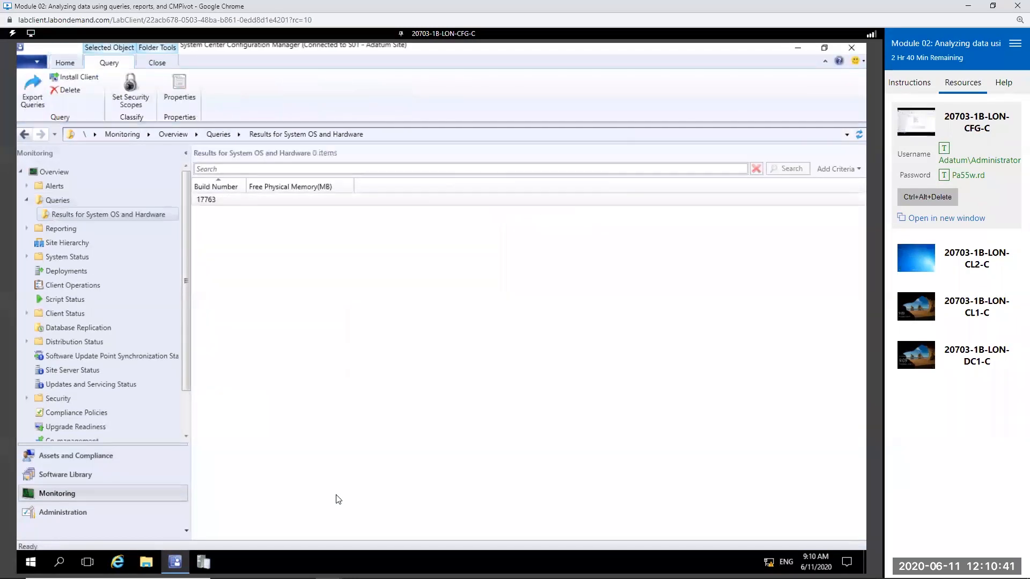
left_click(278, 206)
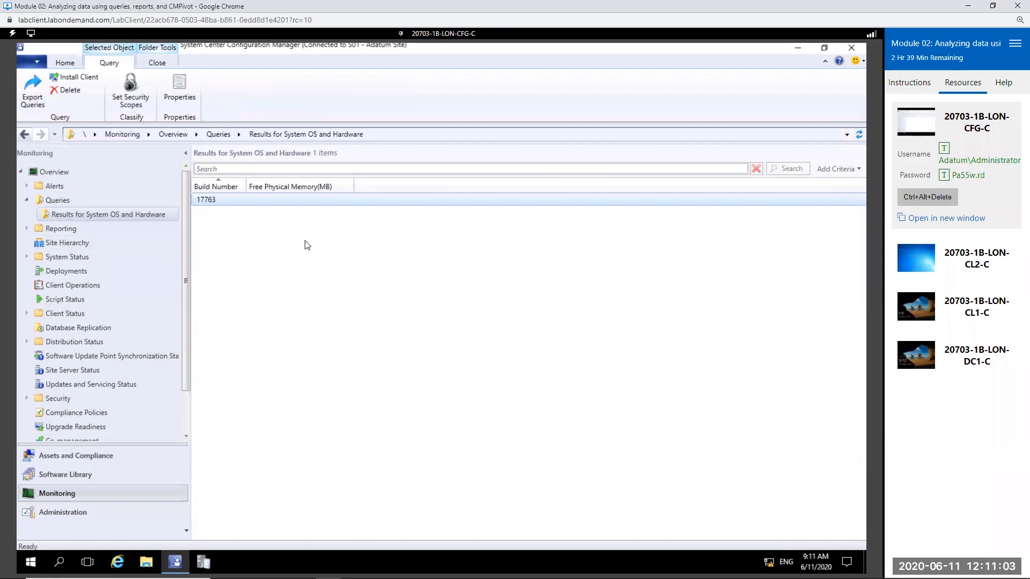
left_click(968, 7)
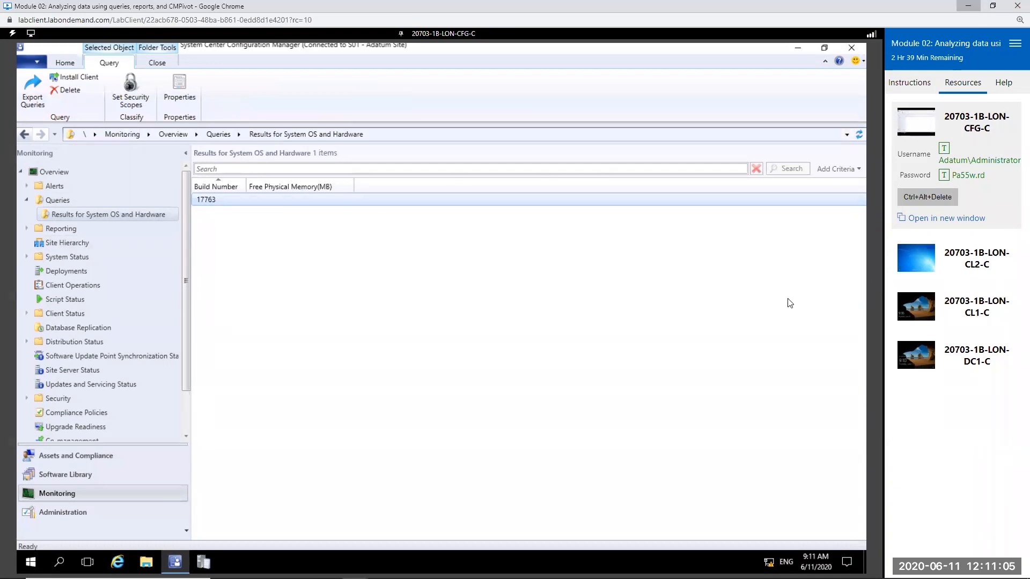
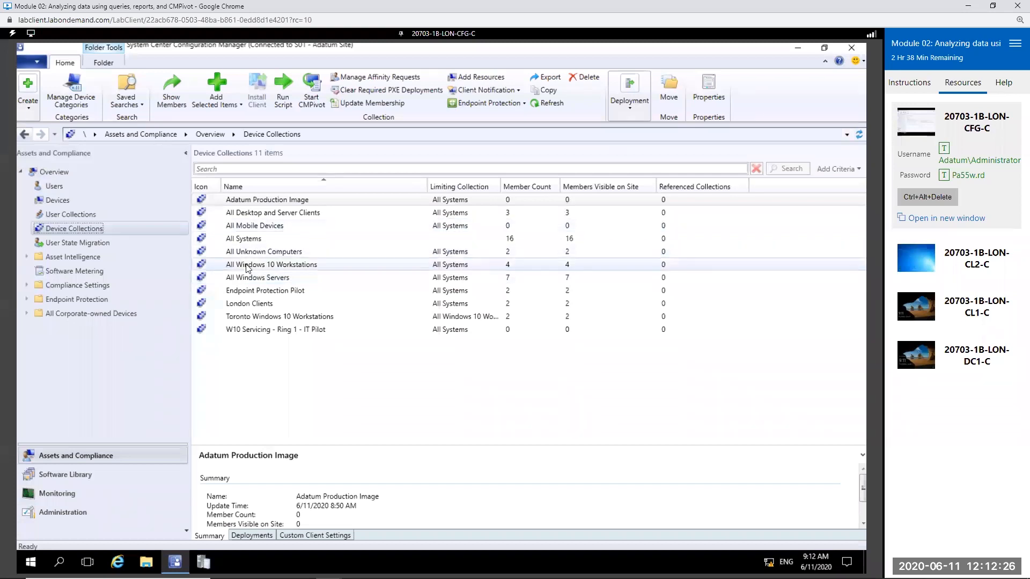
Step: Start CMPivot on the All Windows Servers device collection and maximize its window
left_click(504, 275)
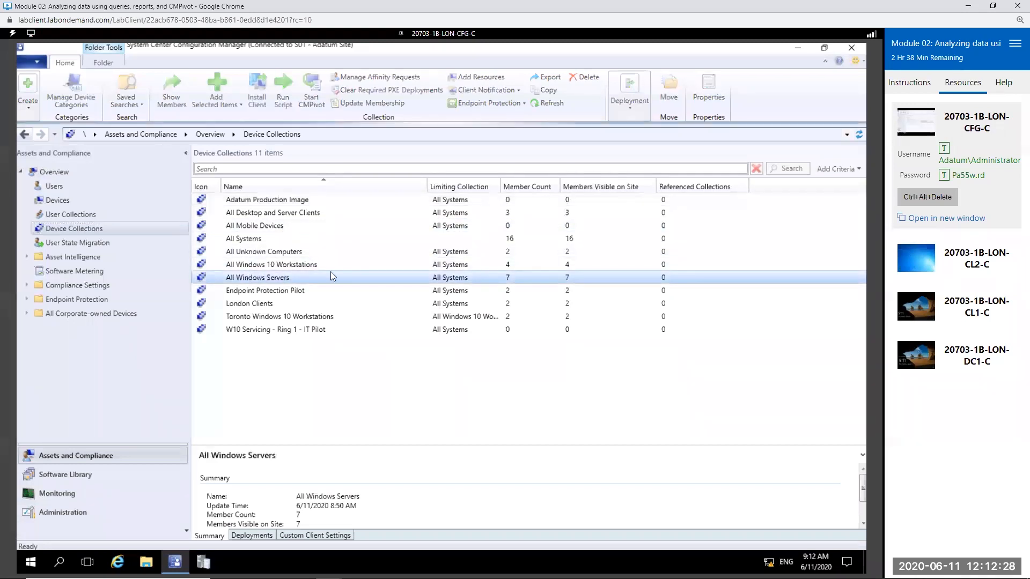
right_click(492, 284)
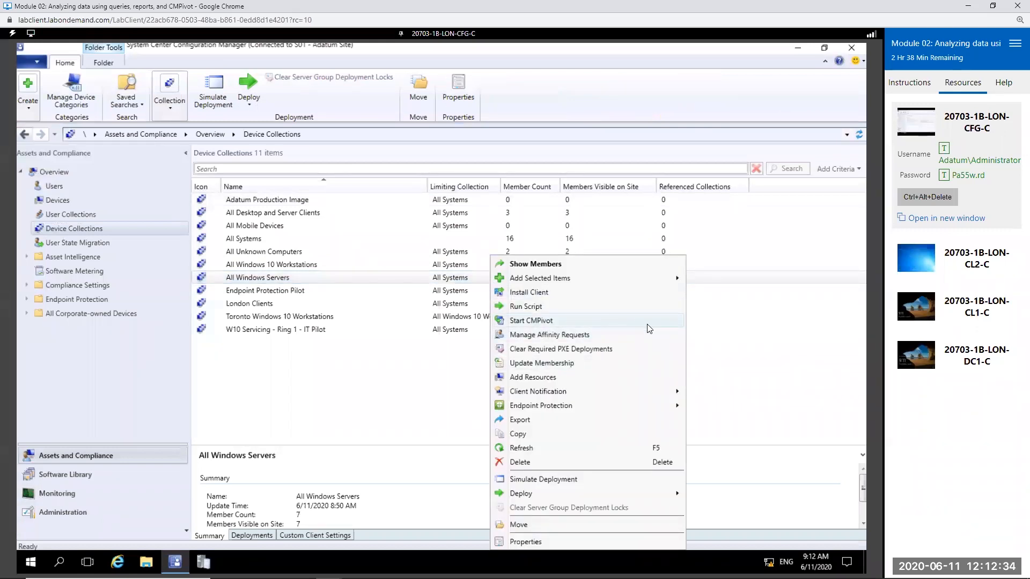
left_click(614, 319)
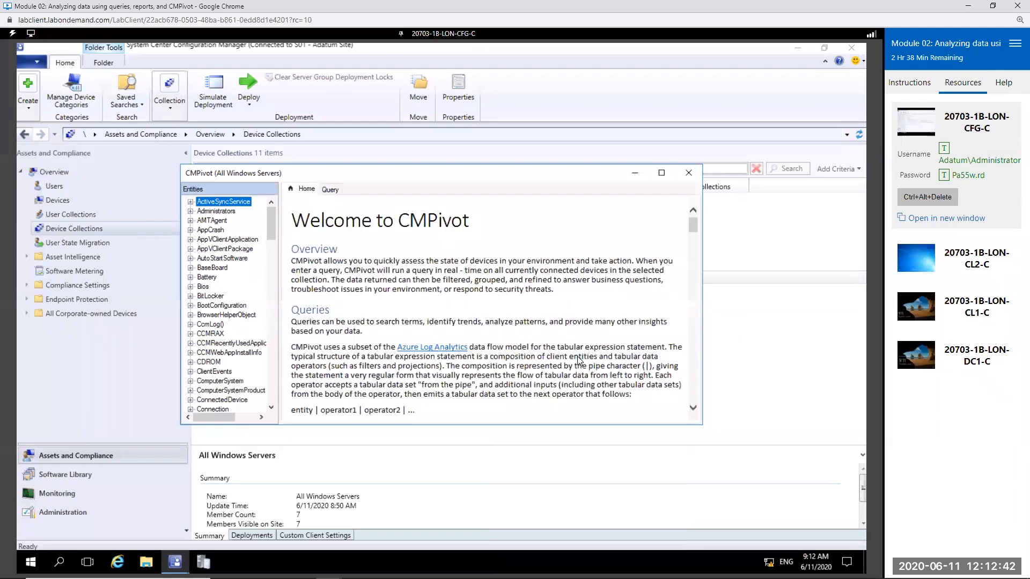
left_click(661, 173)
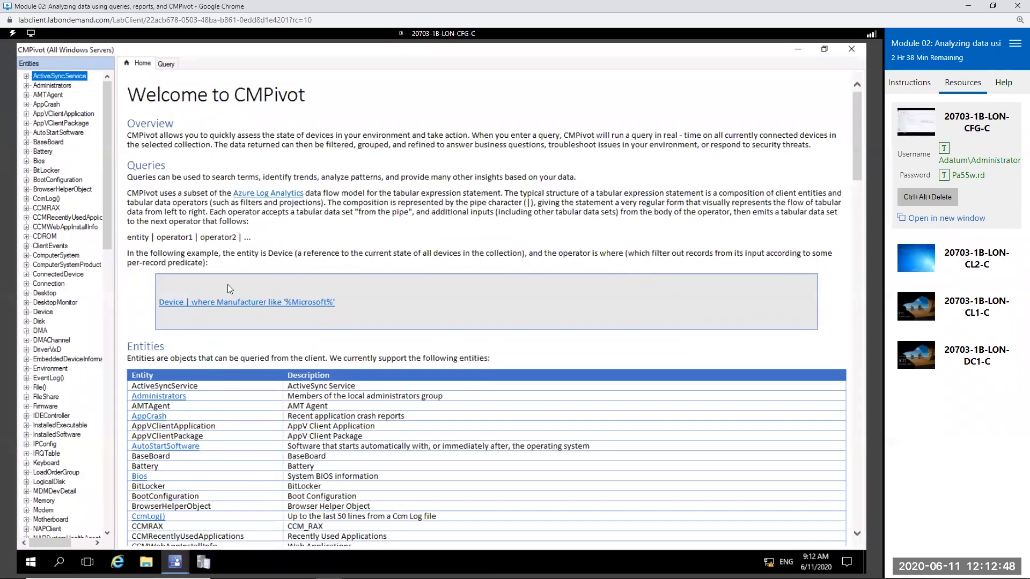
Step: Examine the CMPivot welcome page's entity and operator query syntax and its table of supported entities, including Bios and IPConfig
left_click_drag(152, 238, 252, 243)
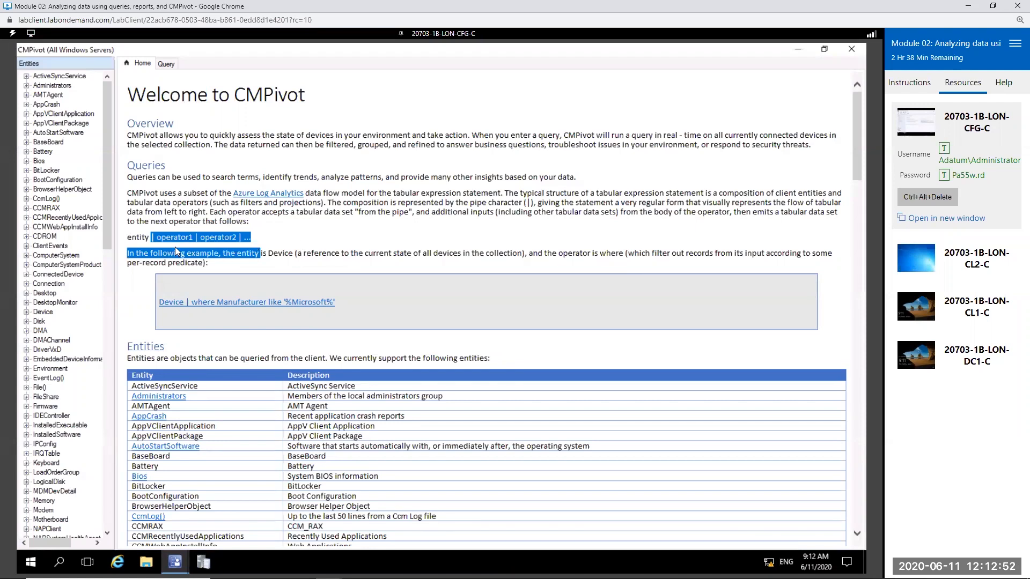
left_click(161, 242)
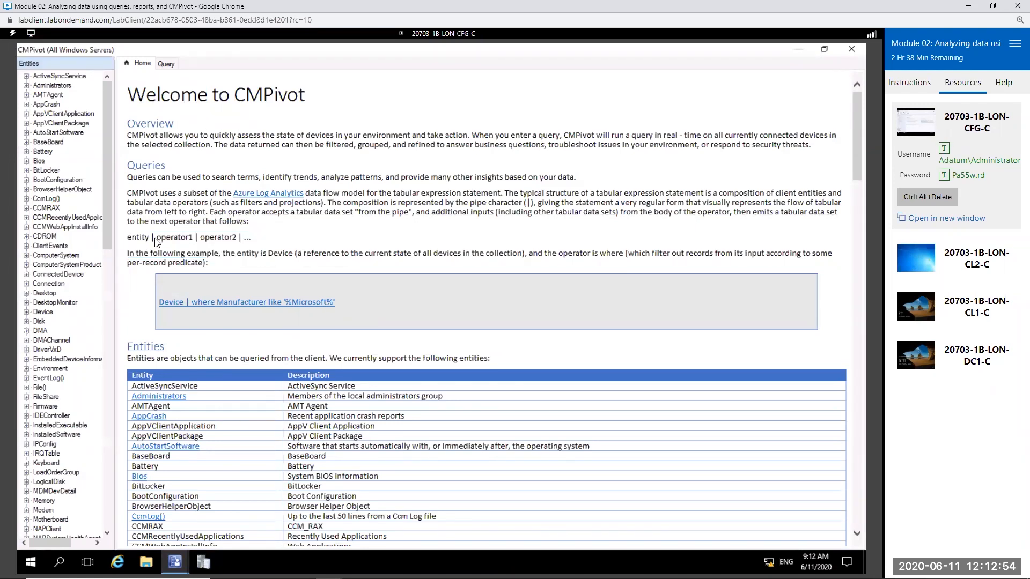
double_click(162, 242)
left_click(195, 246)
left_click_drag(306, 394, 439, 396)
left_click(449, 398)
scroll(320, 462, "down", 3)
left_click_drag(288, 335, 382, 336)
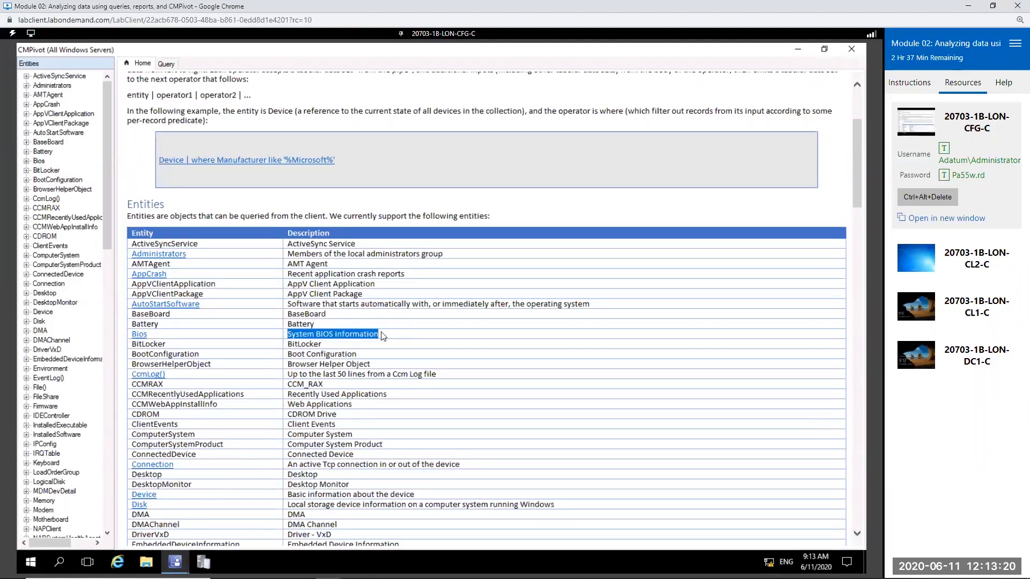
scroll(352, 512, "down", 4)
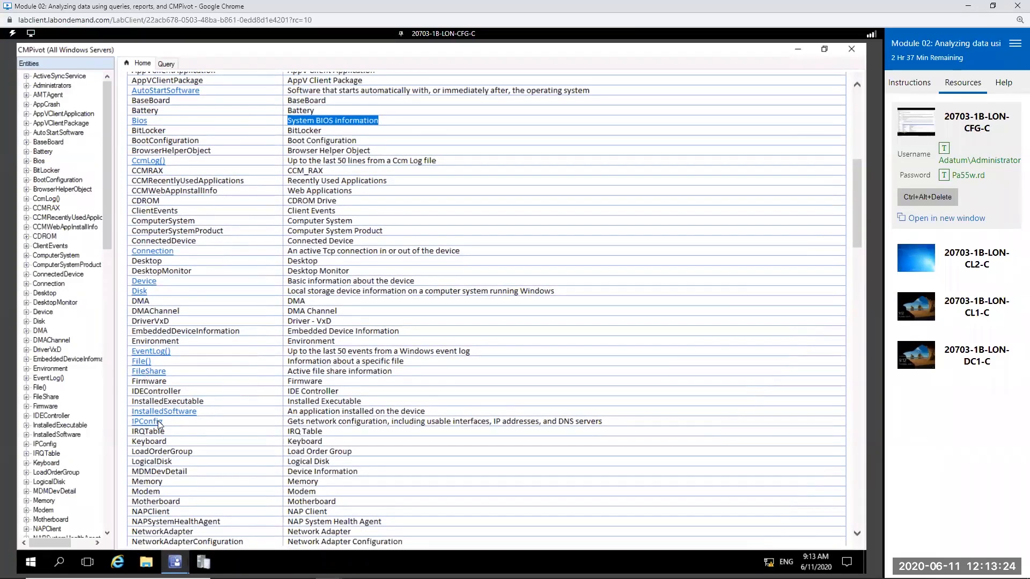
left_click(418, 422)
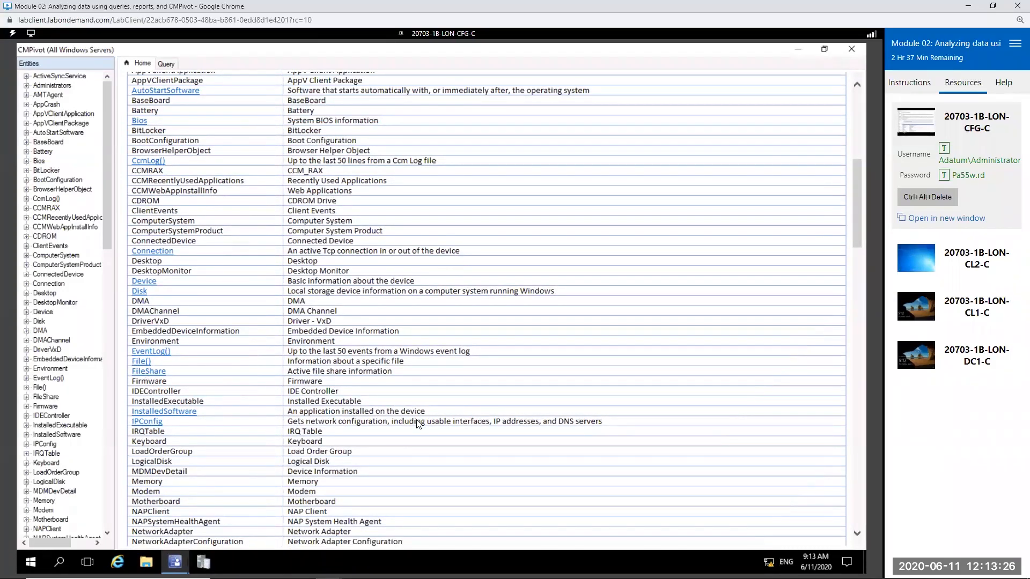
scroll(313, 325, "up", 7)
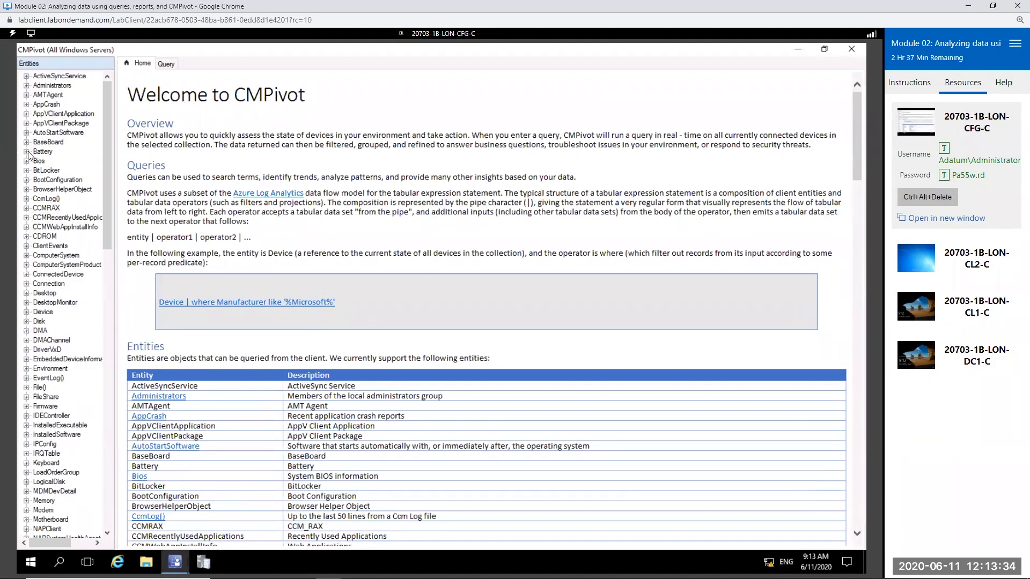
Step: Look through the CMPivot entities tree and expand the OS entity to show its properties
left_click(26, 152)
left_click(26, 151)
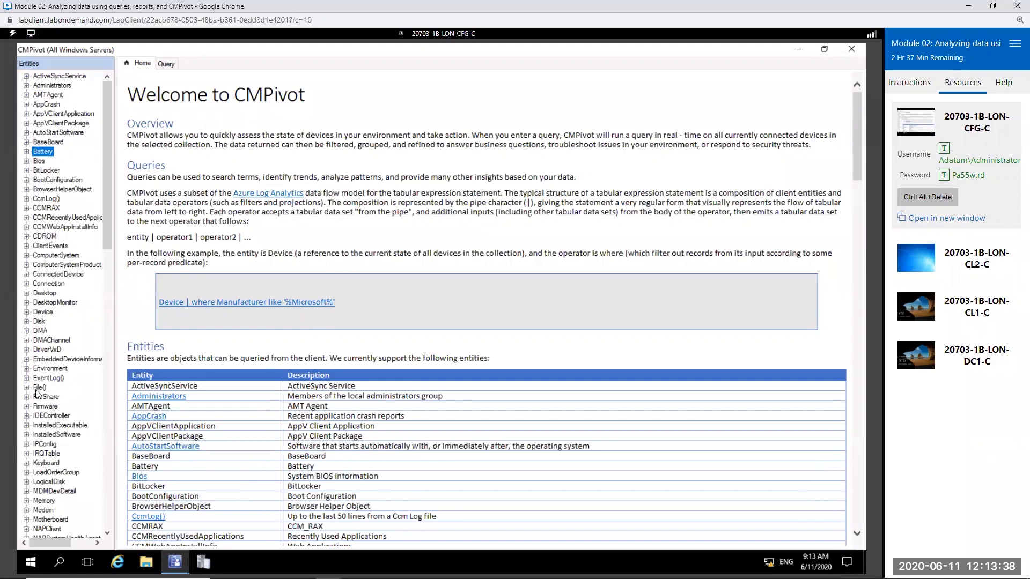
scroll(37, 393, "down", 9)
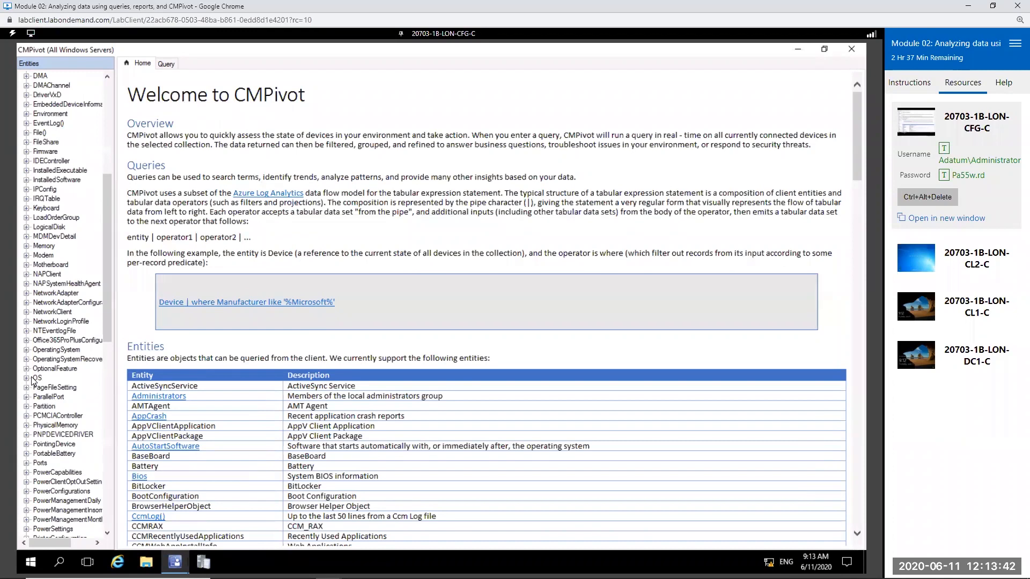
scroll(285, 392, "down", 10)
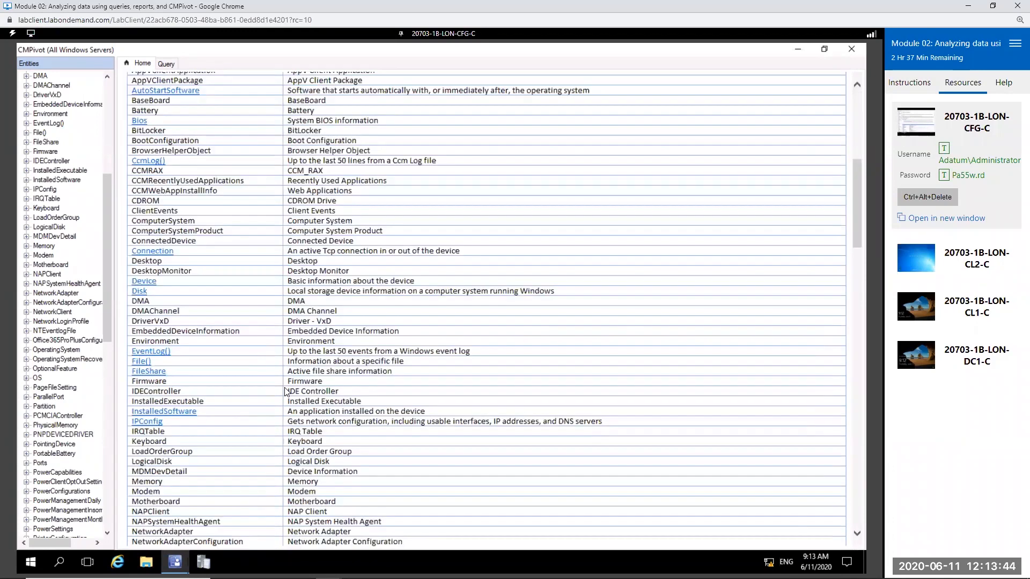
scroll(284, 389, "up", 10)
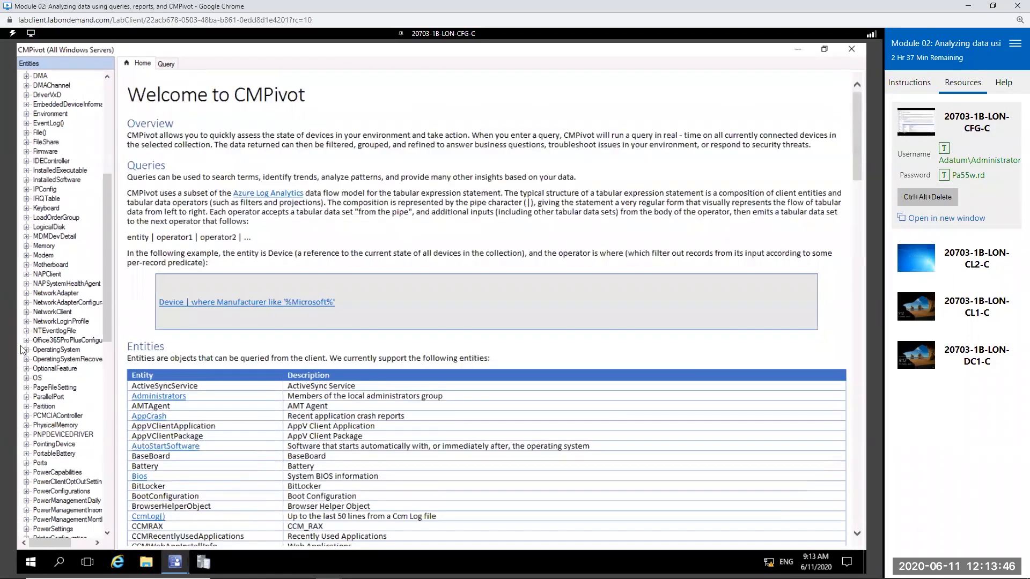
double_click(38, 379)
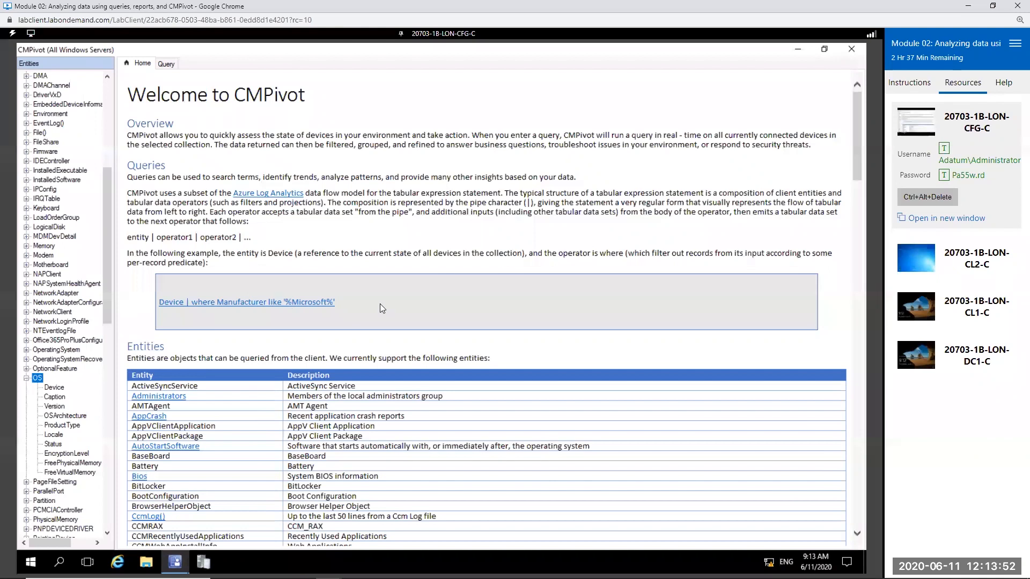
Step: Run the example query Device | where Manufacturer like '%Microsoft%' from the CMPivot welcome page
left_click(252, 309)
left_click_drag(251, 304, 168, 301)
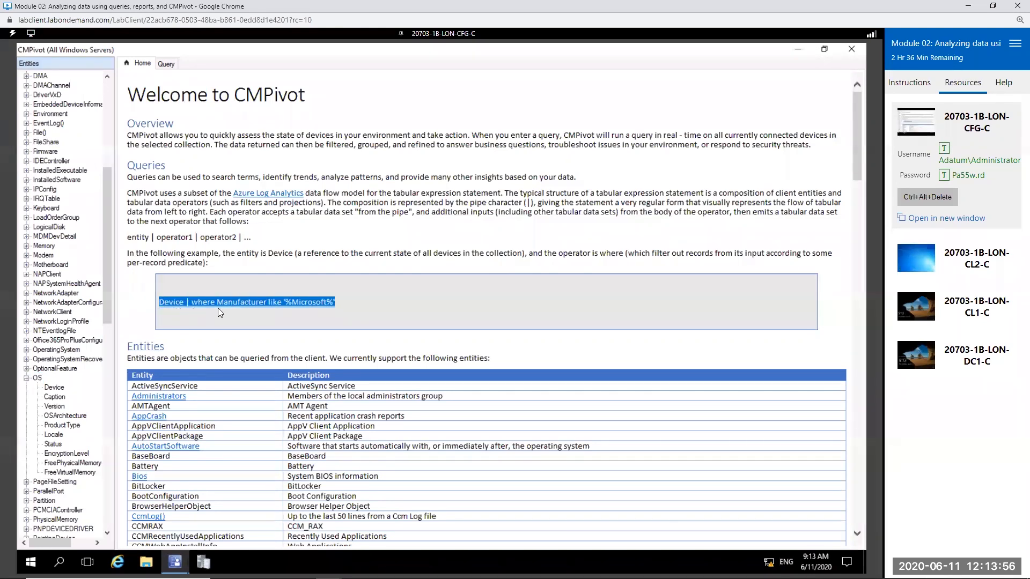
left_click(299, 312)
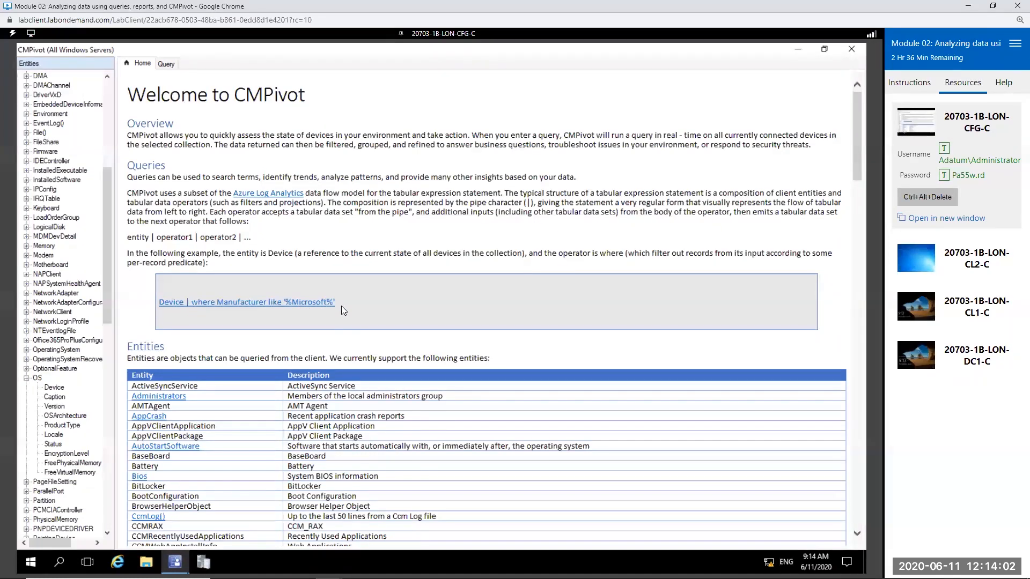
left_click(286, 302)
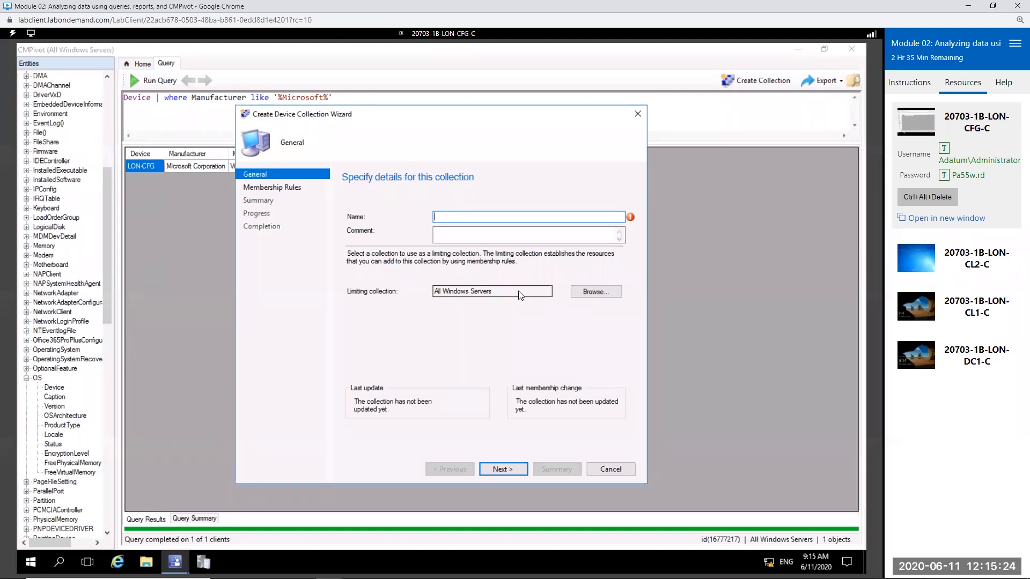
Step: Cancel the Create Device Collection Wizard without creating a collection
left_click(612, 469)
left_click(460, 348)
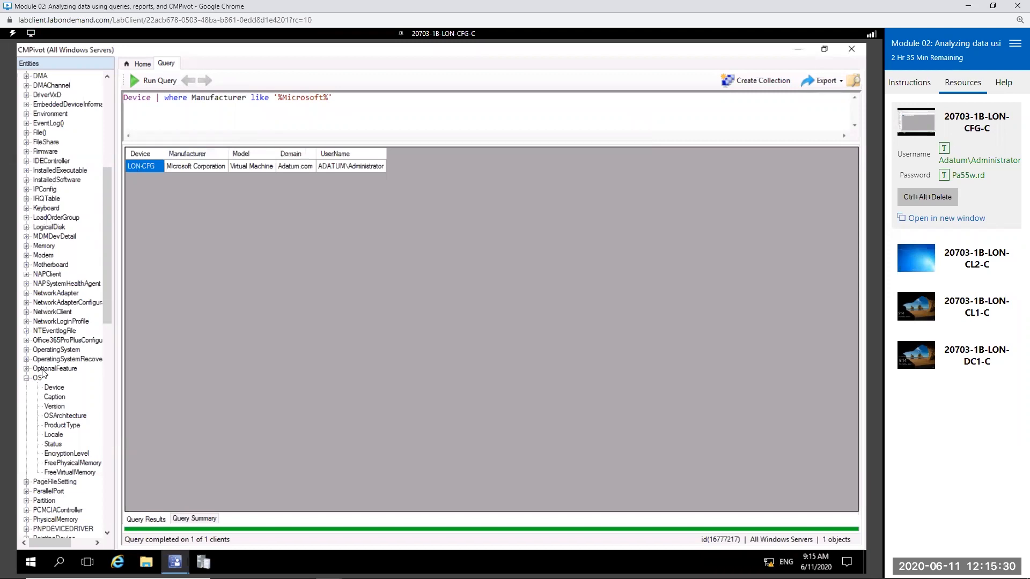
Step: Look through the remaining CMPivot entities, return to the start of the list, and close CMPivot
scroll(67, 337, "down", 4)
scroll(67, 338, "down", 7)
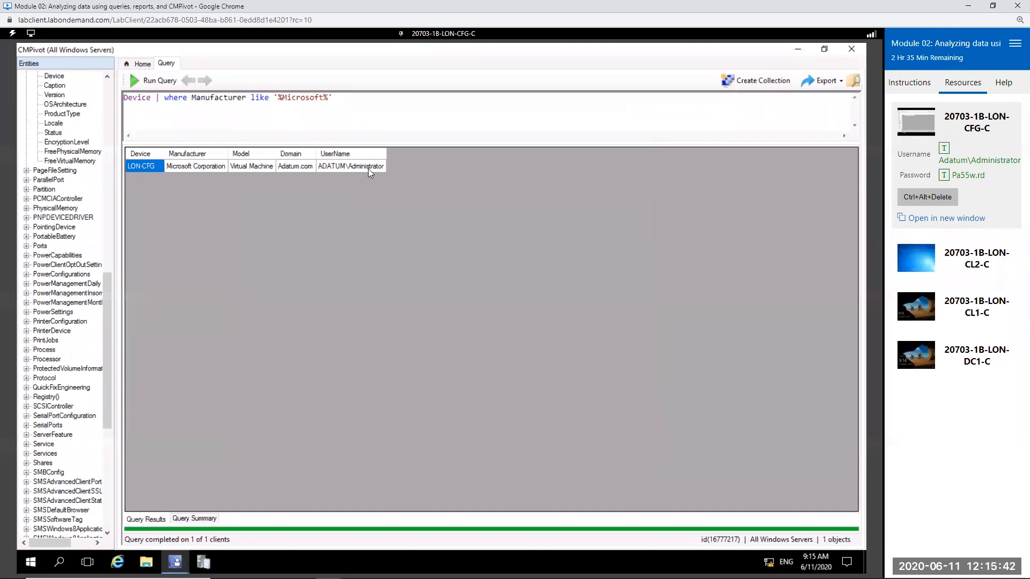
left_click_drag(106, 334, 110, 123)
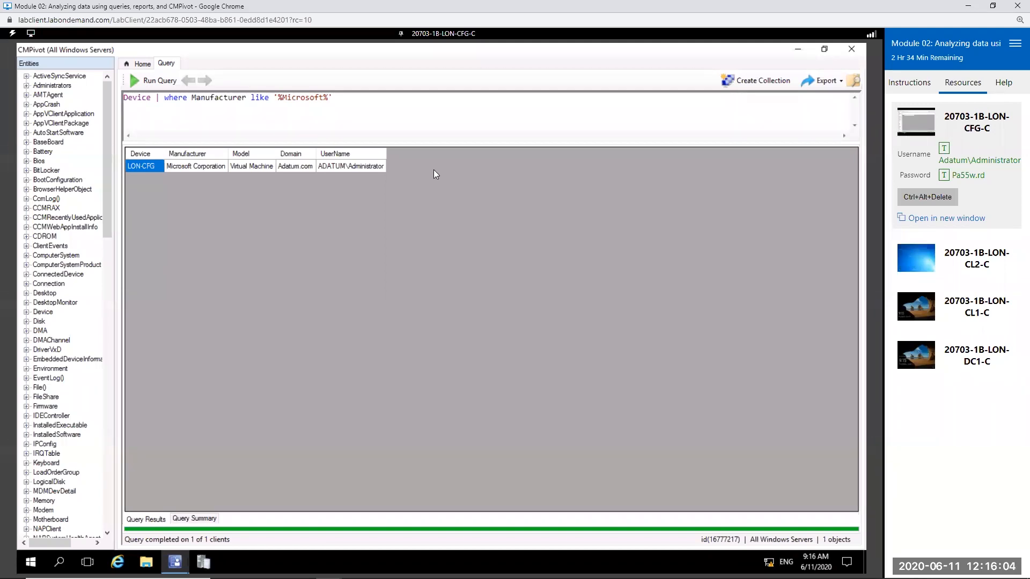
left_click(851, 49)
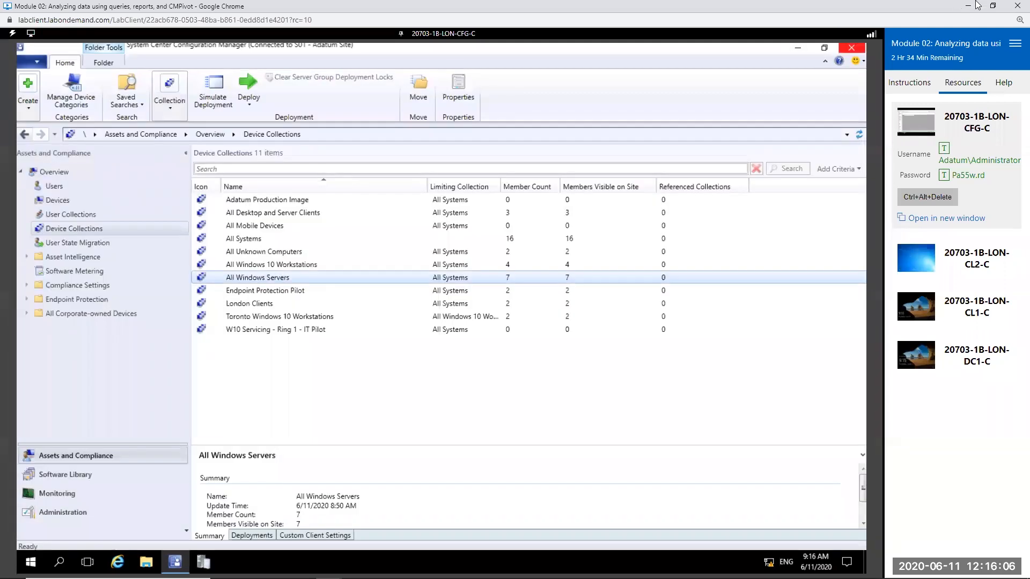
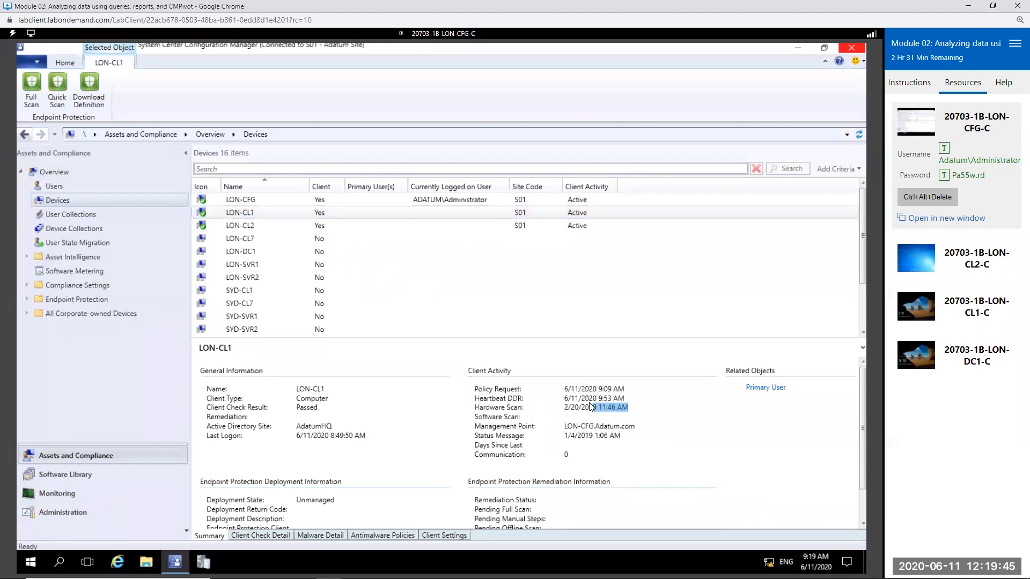
Step: Check the last hardware scan date and time in LON-CL1's client activity details
double_click(590, 400)
left_click(609, 413)
double_click(602, 408)
double_click(612, 408)
left_click_drag(564, 408, 632, 411)
Step: Start Resource Explorer for the LON-CL1 device
left_click(256, 212)
right_click(257, 209)
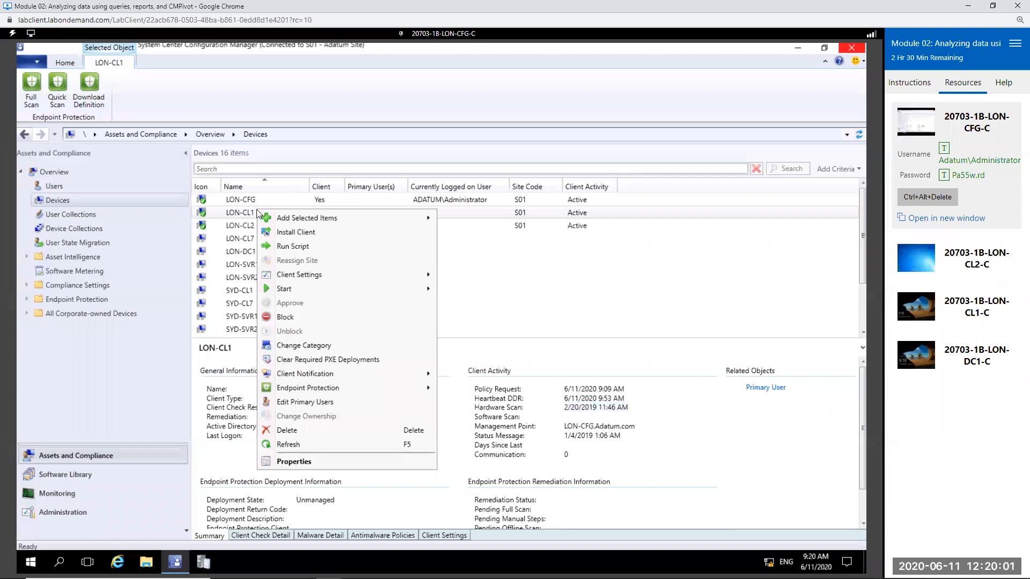
mouse_move(355, 292)
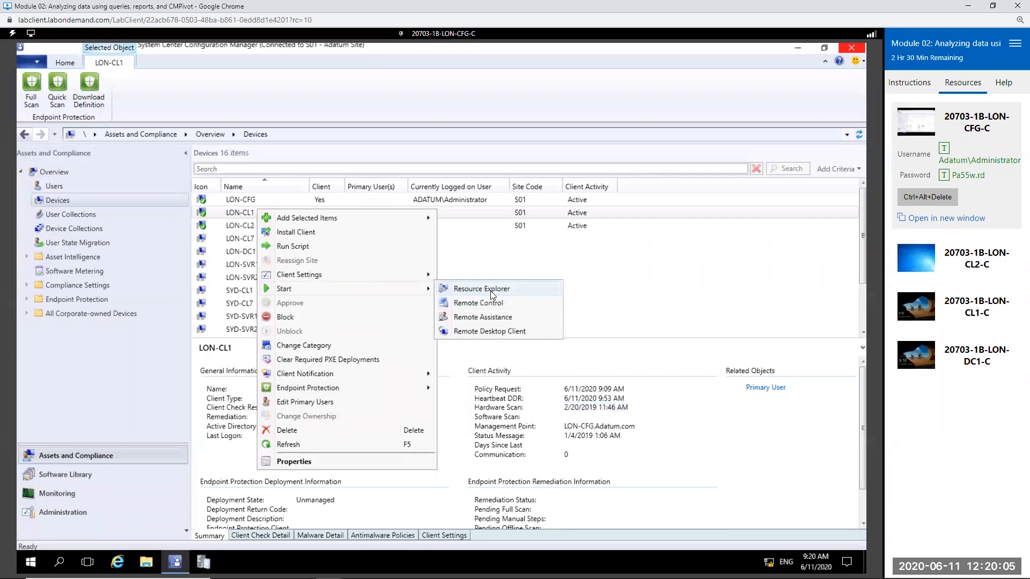
left_click(490, 290)
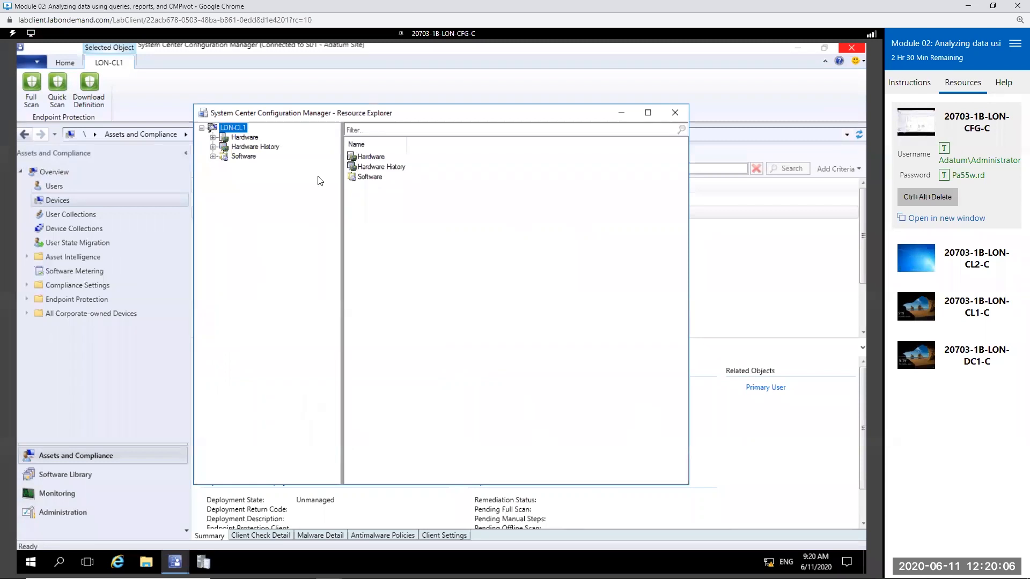
Step: Expand LON-CL1's Hardware inventory and examine the CDROM Drive, Disk Drives, Operating System and Network Adapter classes
left_click(213, 138)
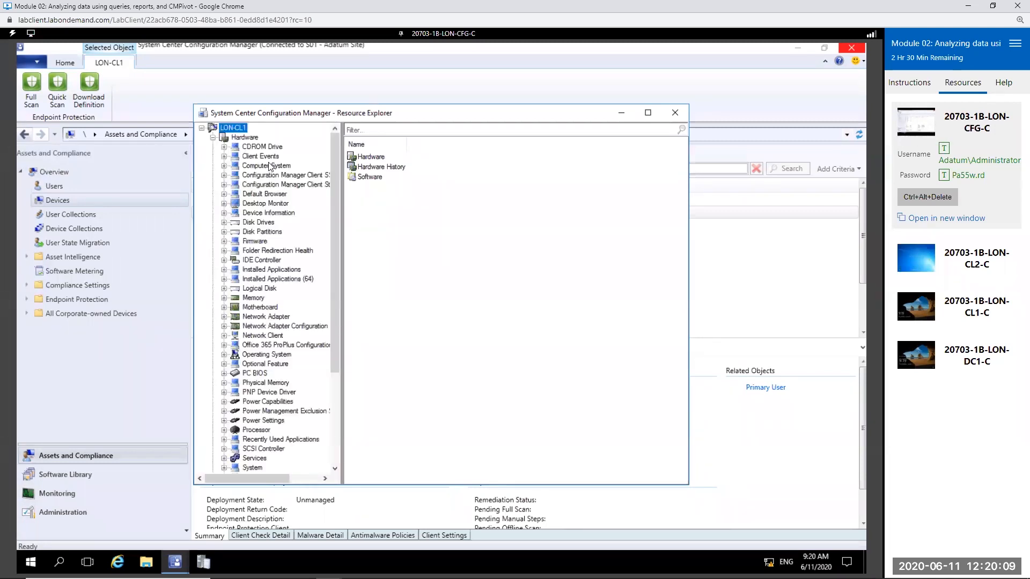
left_click_drag(391, 113, 522, 101)
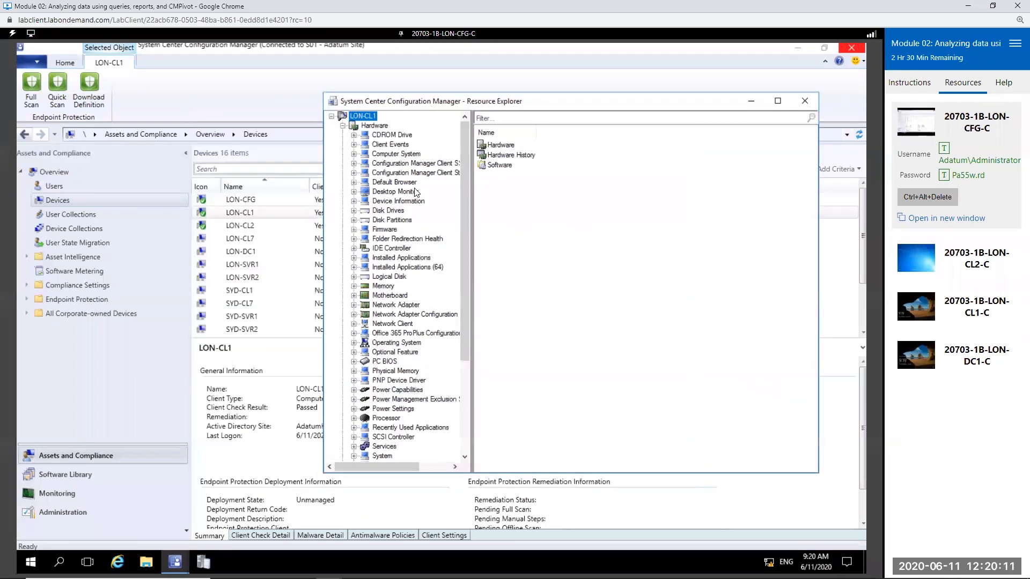
left_click(383, 135)
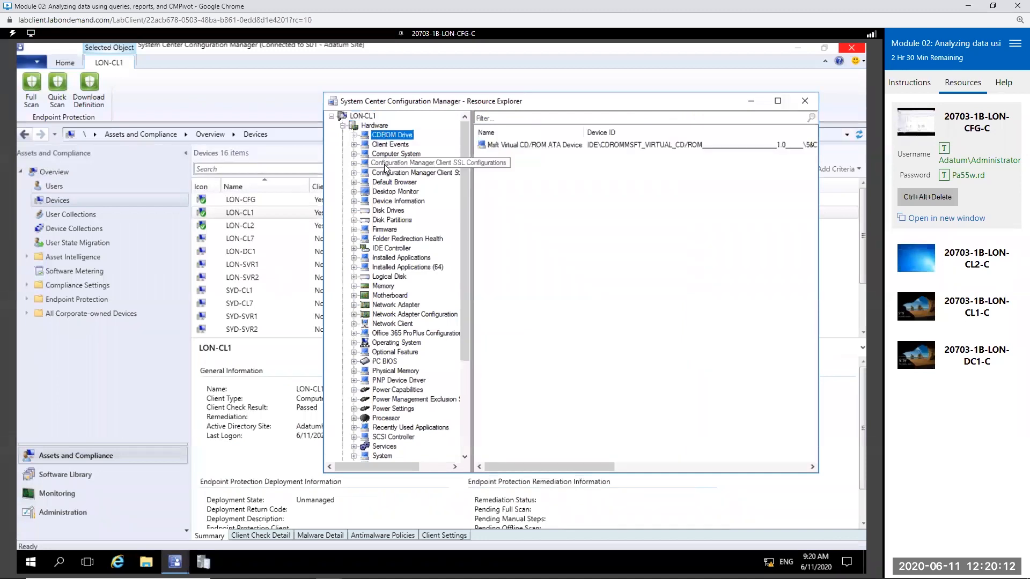
left_click(383, 211)
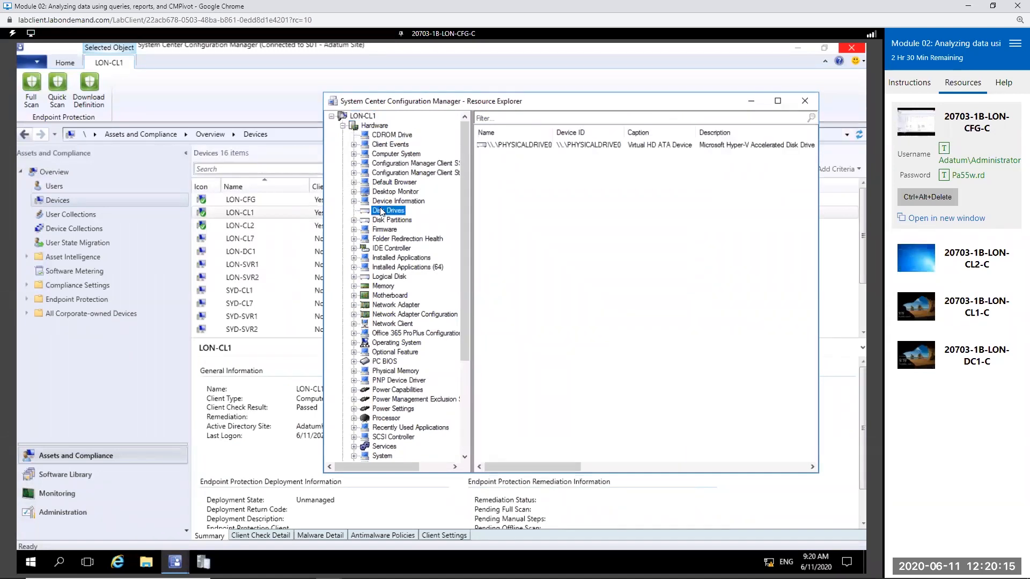
left_click(397, 344)
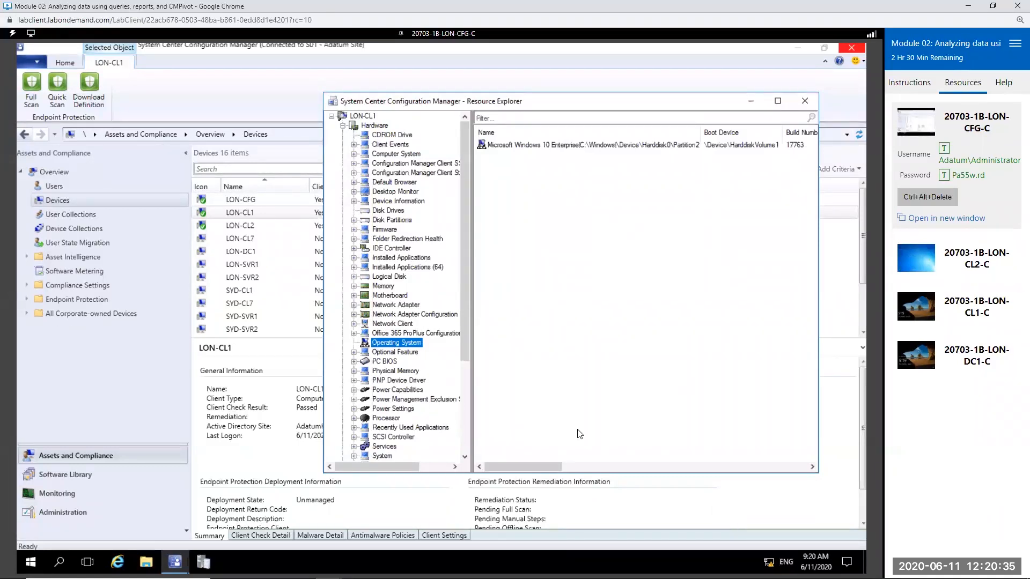
left_click(395, 305)
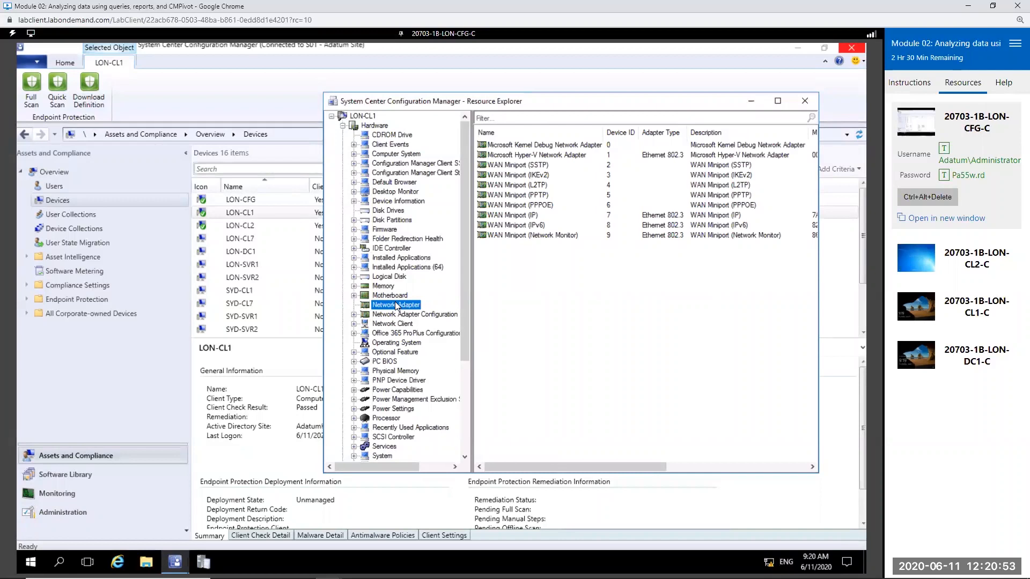
Step: Collapse Hardware, expand Hardware History, and compare the Memory records for 1/4/2019 1:18:54 AM and Current
left_click(342, 125)
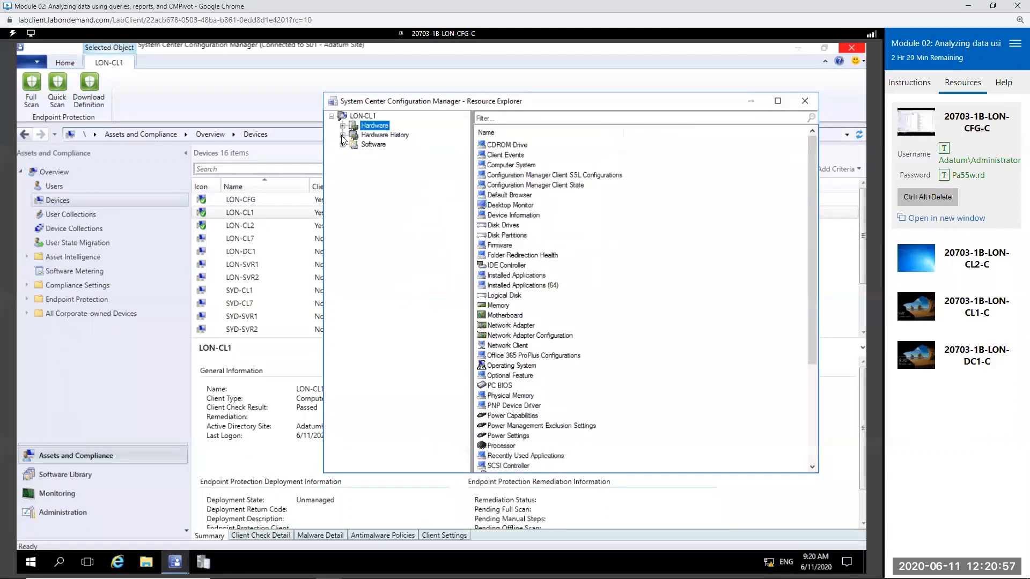
left_click(343, 135)
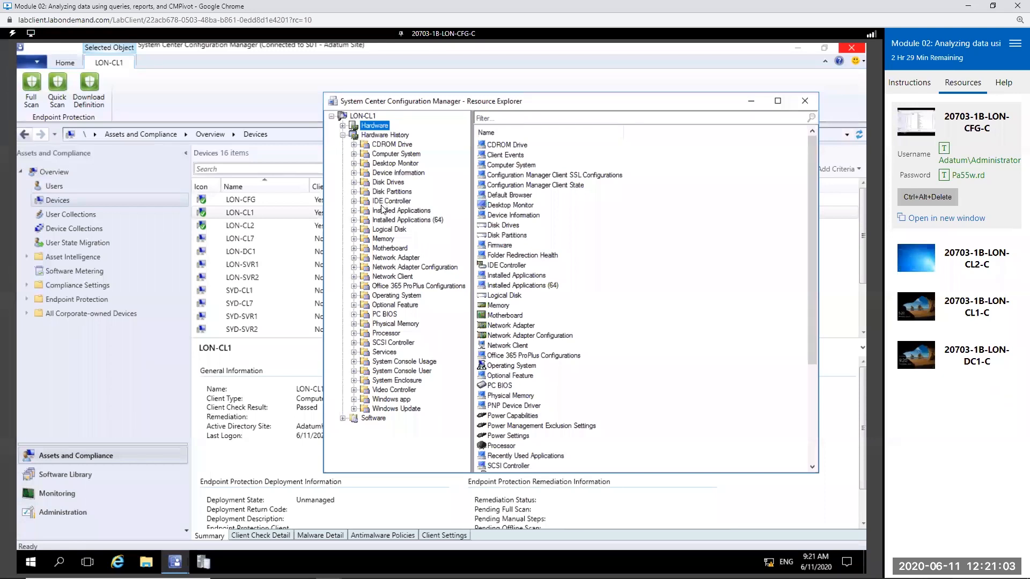
left_click(353, 240)
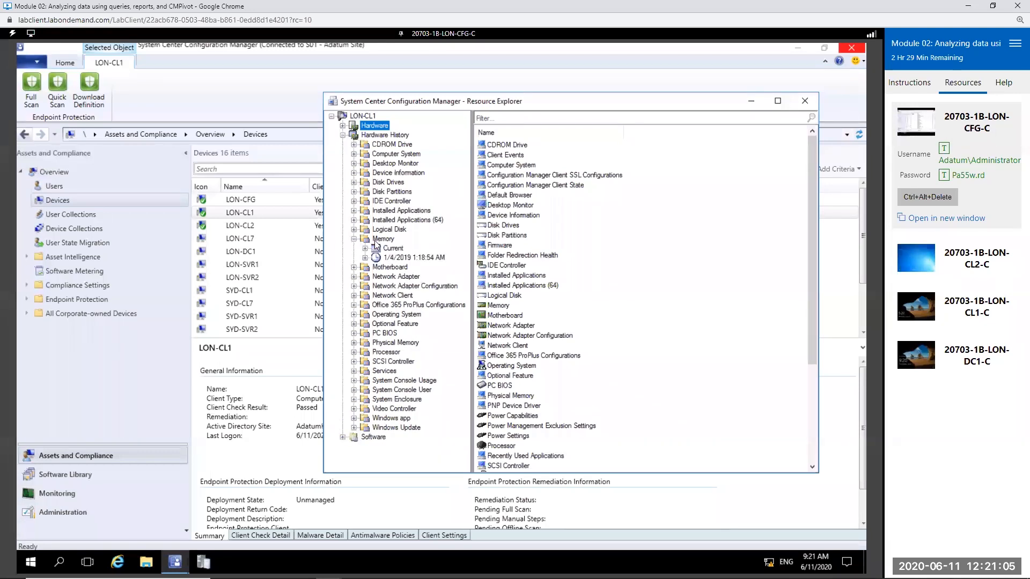
left_click(430, 258)
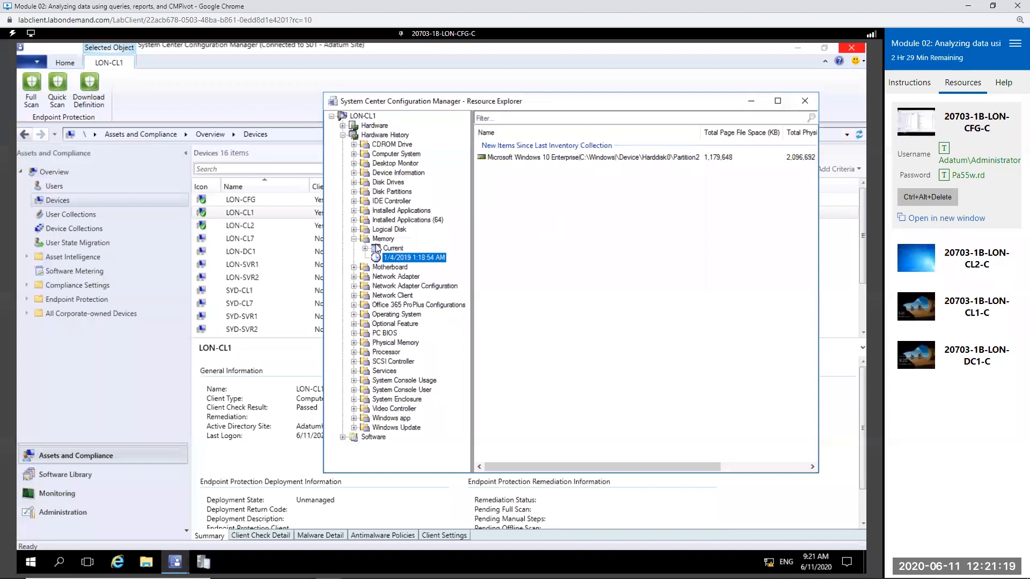
left_click(394, 247)
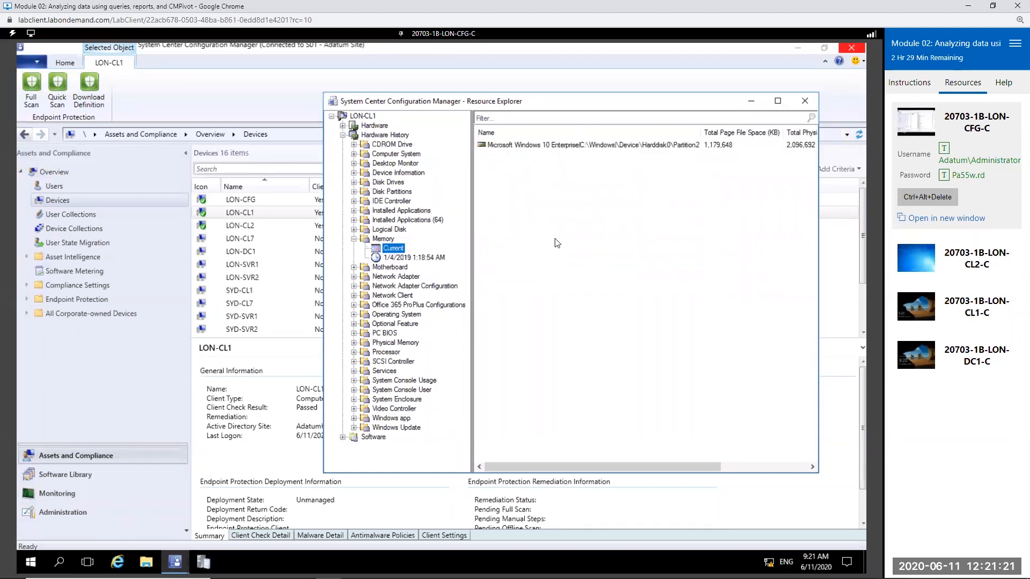
left_click(798, 146)
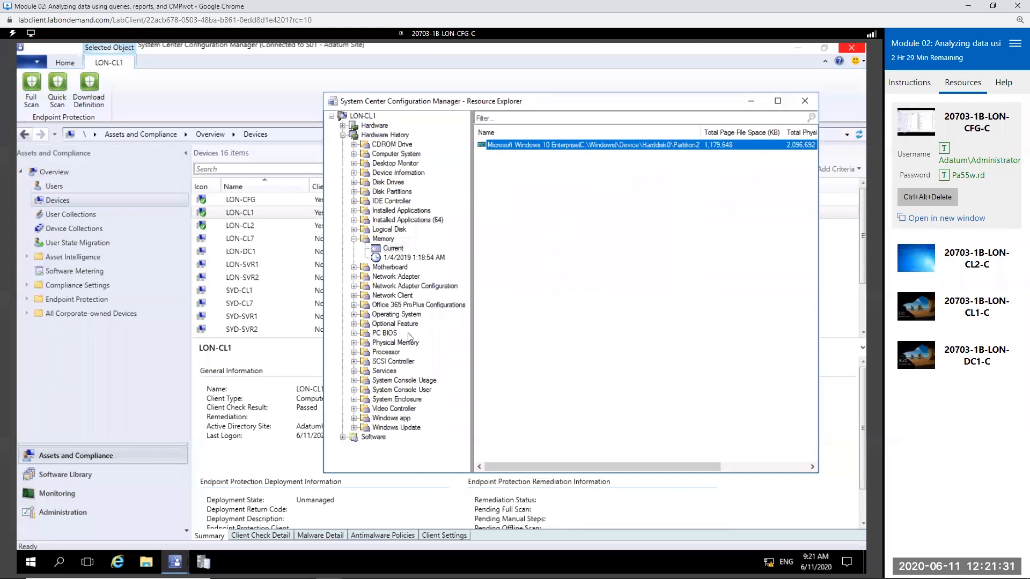
Step: Examine the Windows Update history and the Collected Files under Software, and minimize Resource Explorer
left_click(383, 431)
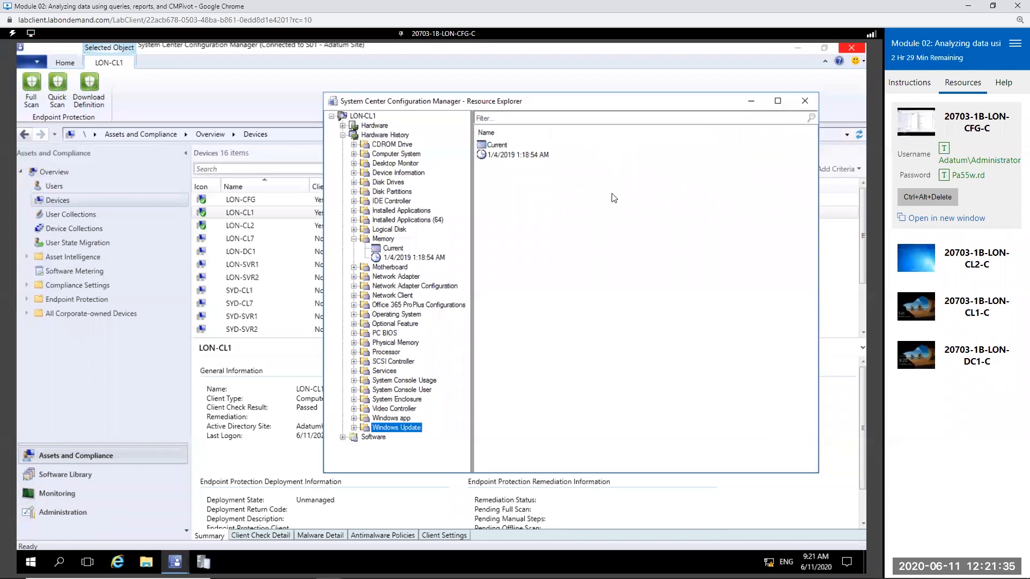
left_click(341, 437)
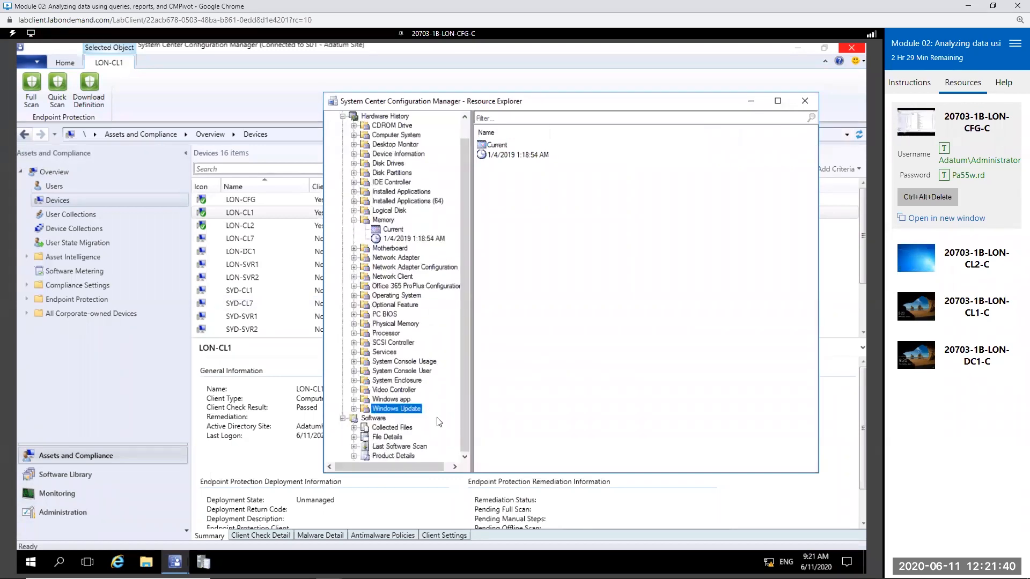
left_click(383, 428)
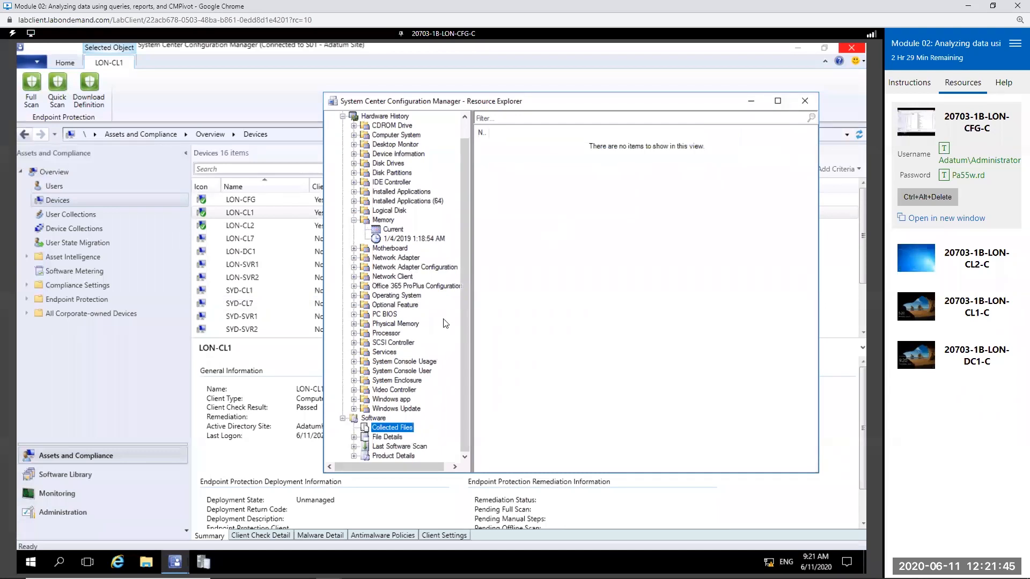
left_click(751, 104)
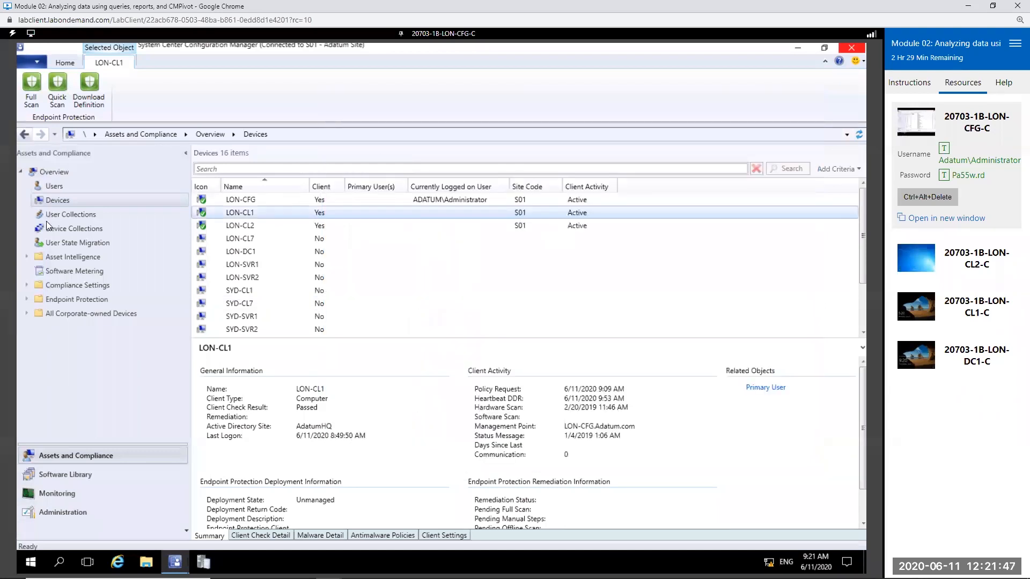
Step: Show the Software Metering rules and widen the Name column to make the rule names readable
left_click(56, 271)
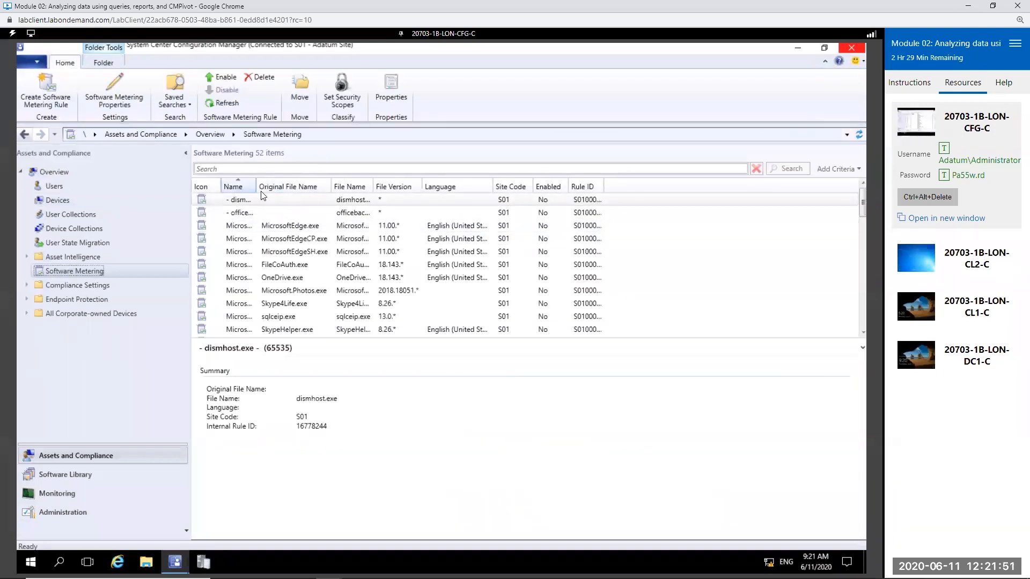
left_click(256, 194)
left_click_drag(256, 189, 286, 188)
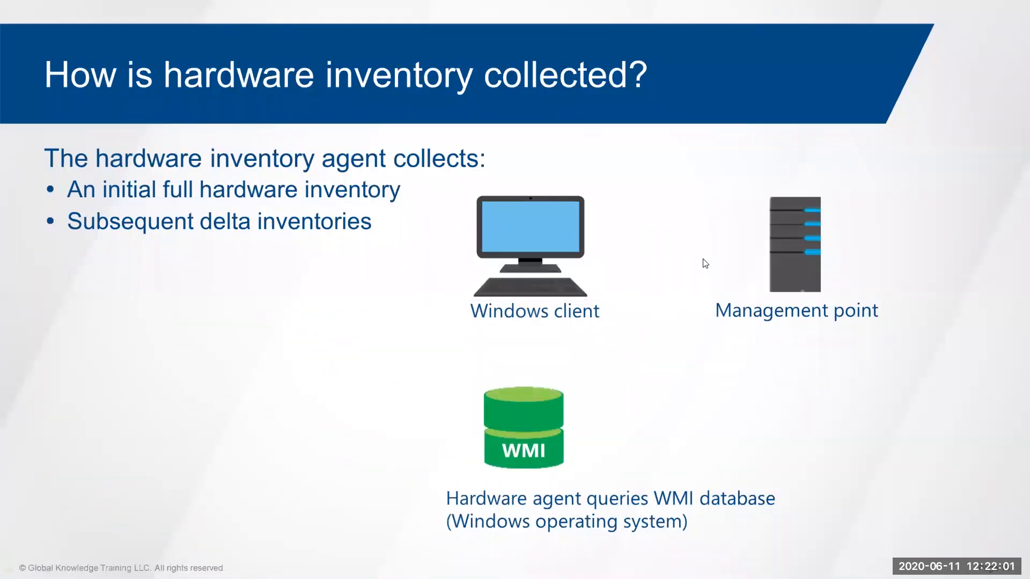
key("Right")
key("Right")
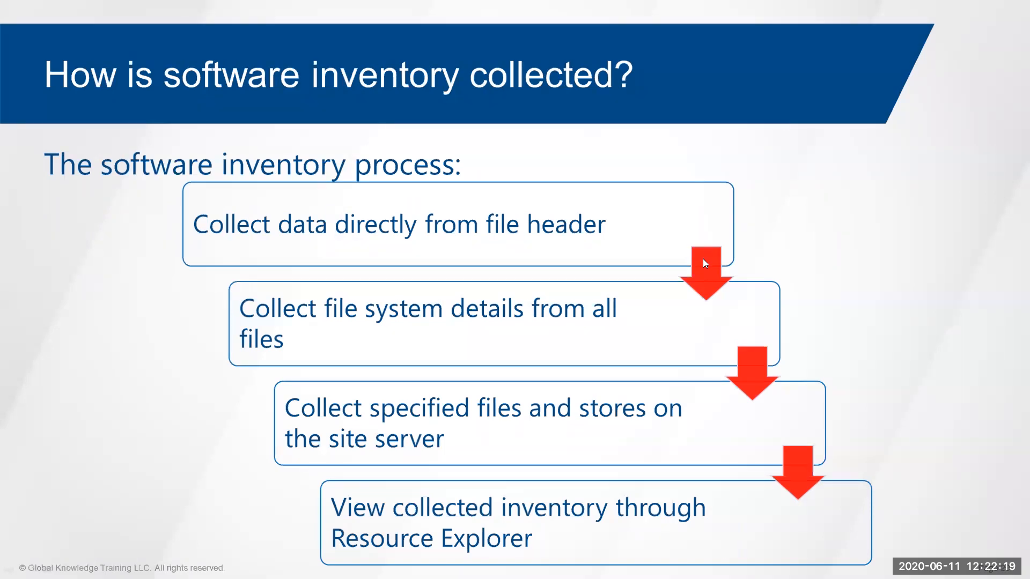
key("Right")
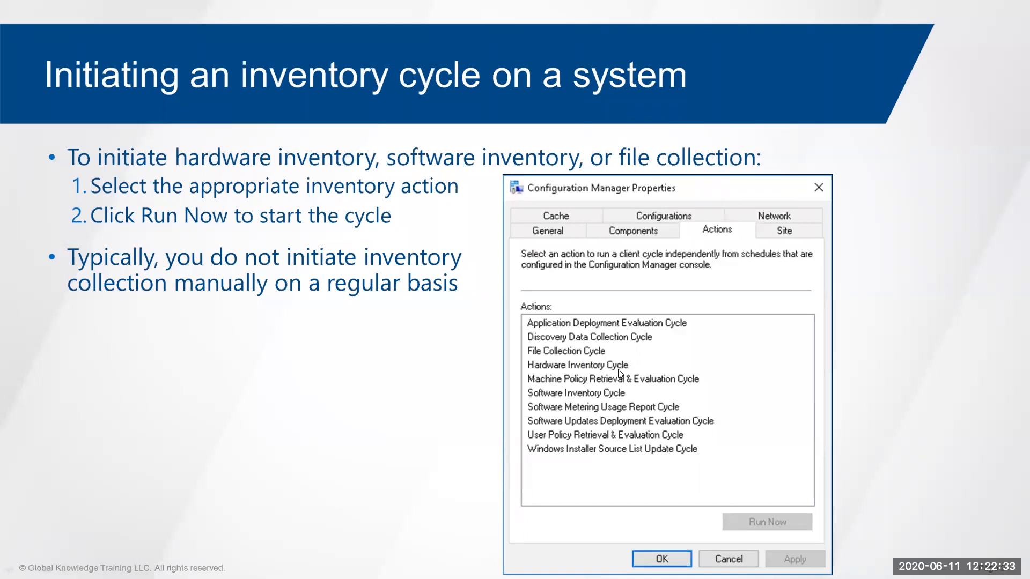
Step: Return to the LON-CFG virtual machine, open Control Panel, and display all items as large icons
key("alt+Tab")
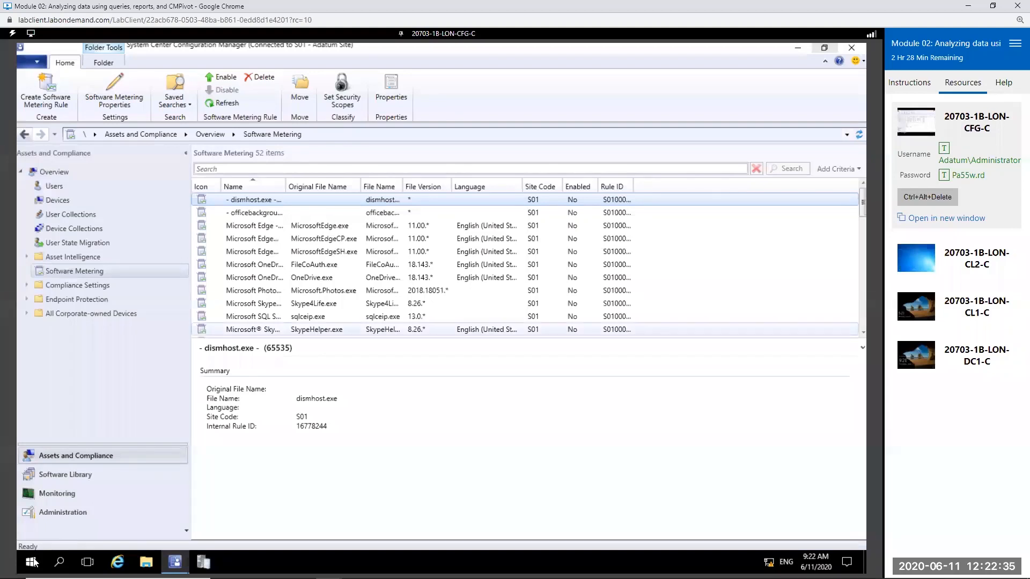
key("super")
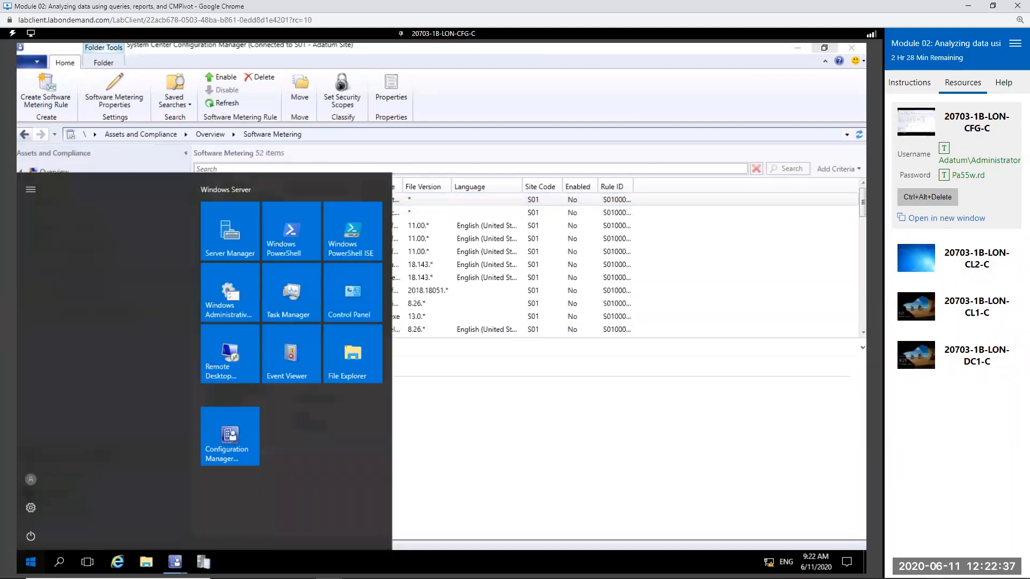
type("contr")
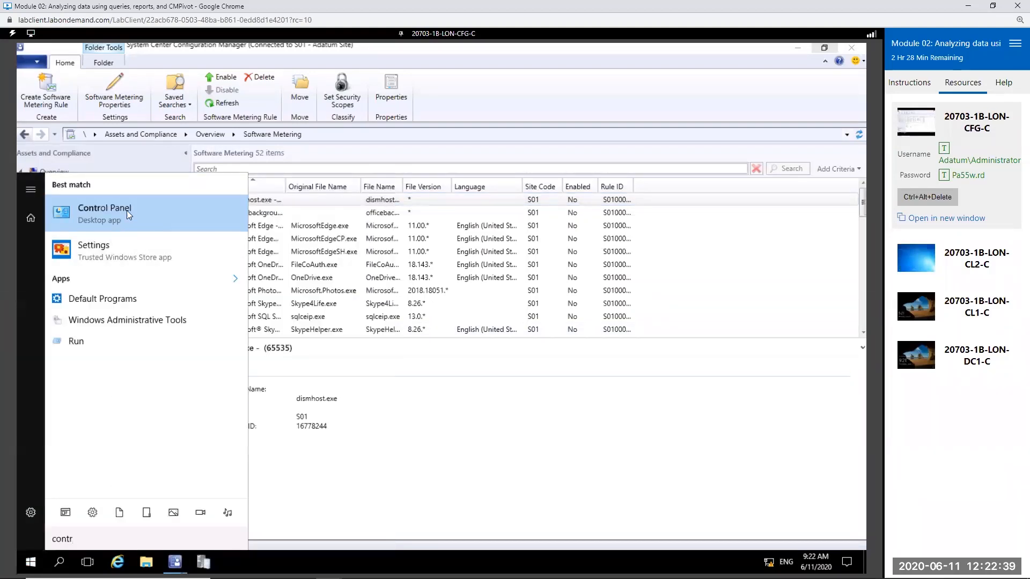
left_click(122, 208)
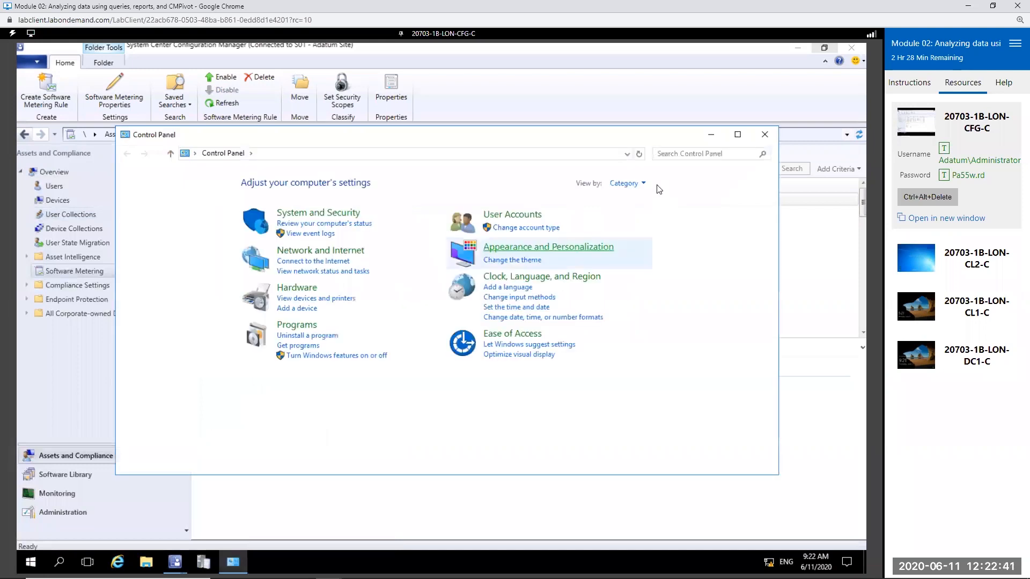
left_click(644, 183)
left_click(630, 257)
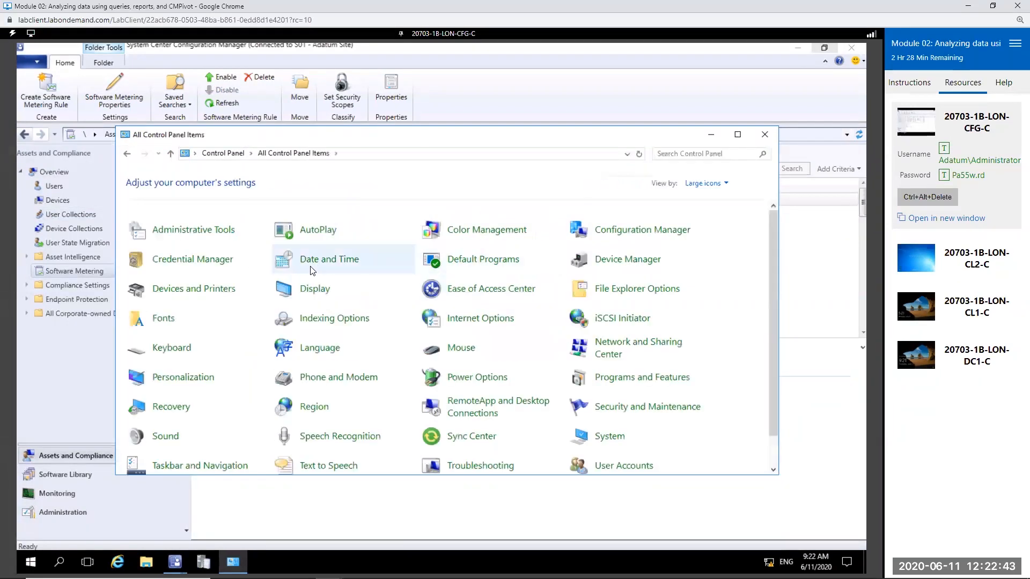
Step: Review the client actions in the Configuration Manager properties, including inventory, metering and file collection cycles, close the properties, and return to the console
left_click(645, 231)
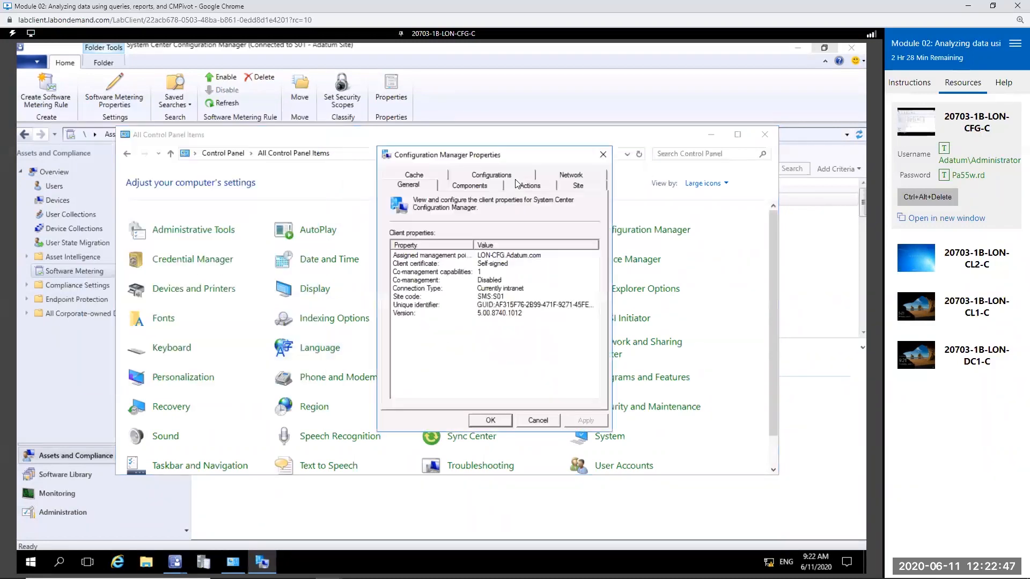
left_click(539, 186)
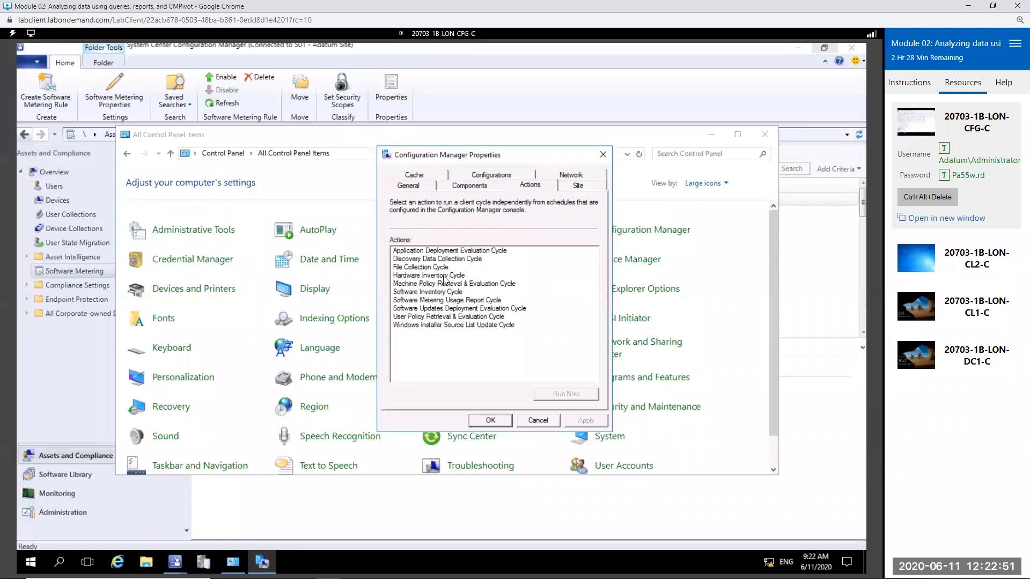
left_click(440, 275)
left_click(436, 295)
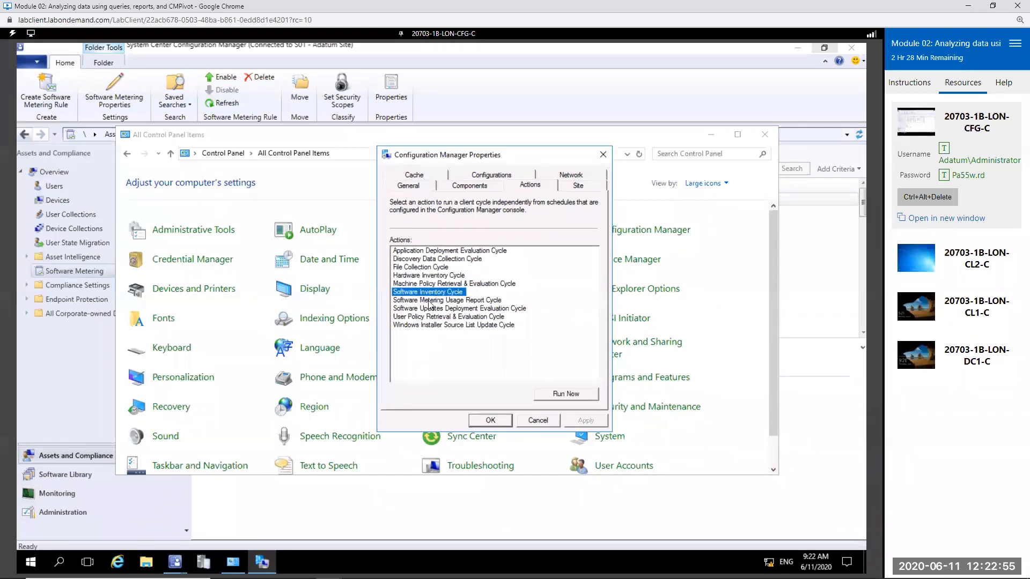
left_click(523, 303)
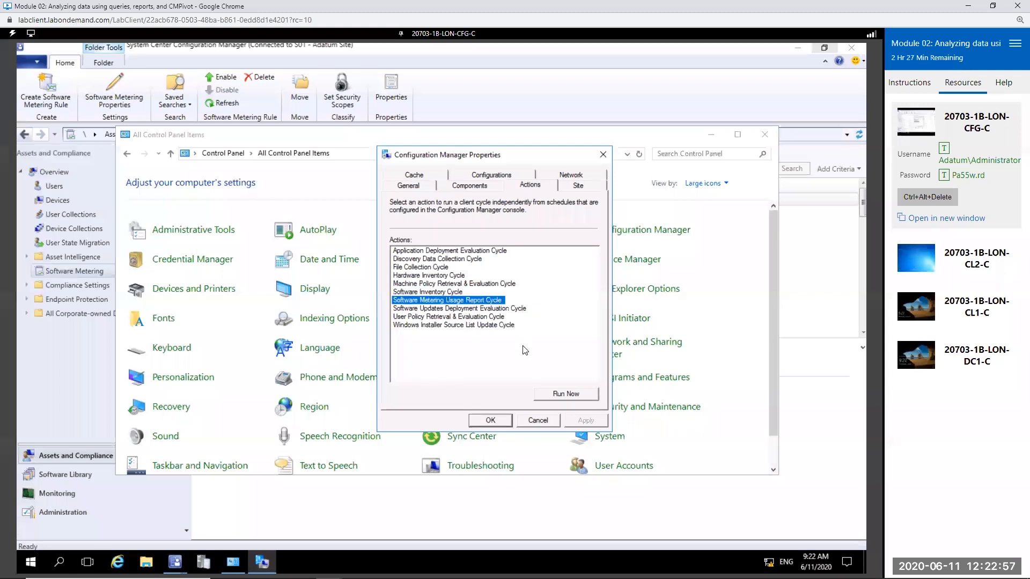
left_click(444, 268)
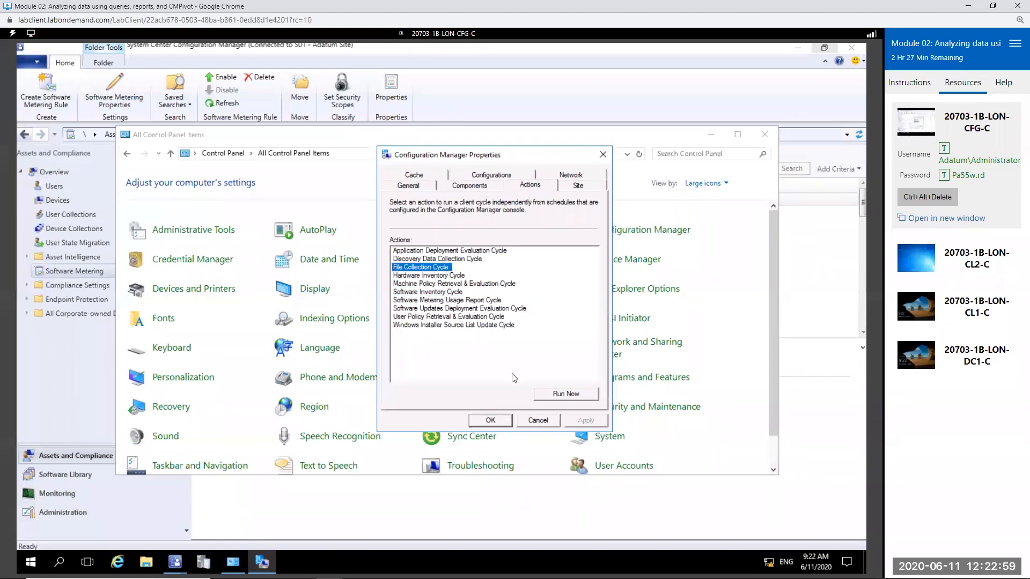
left_click(488, 421)
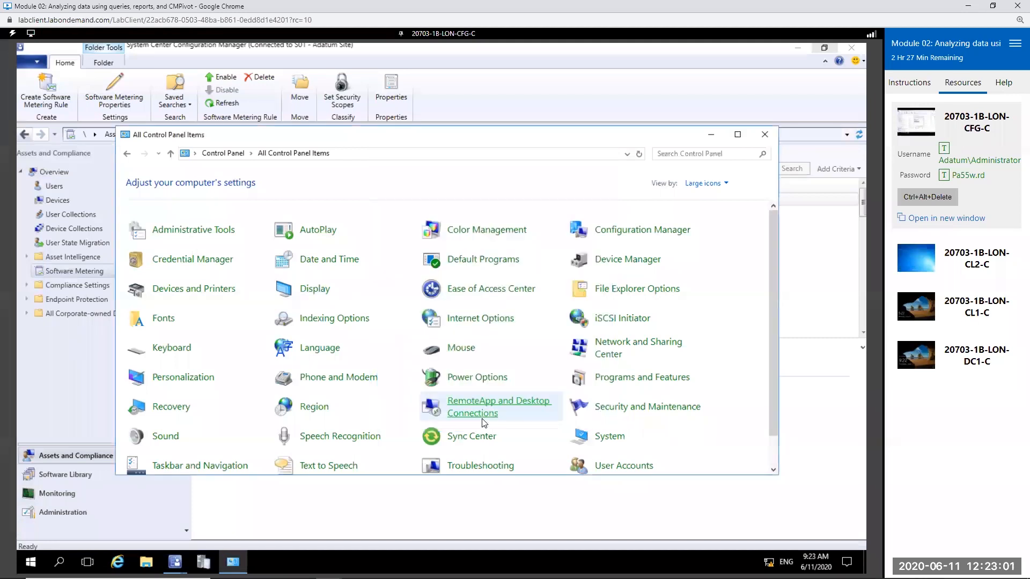
left_click(682, 52)
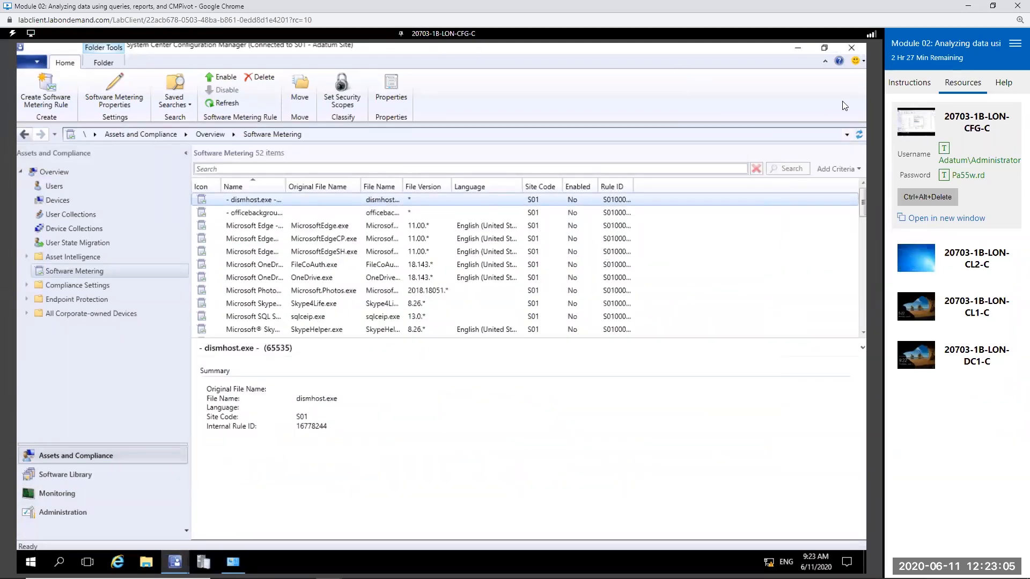
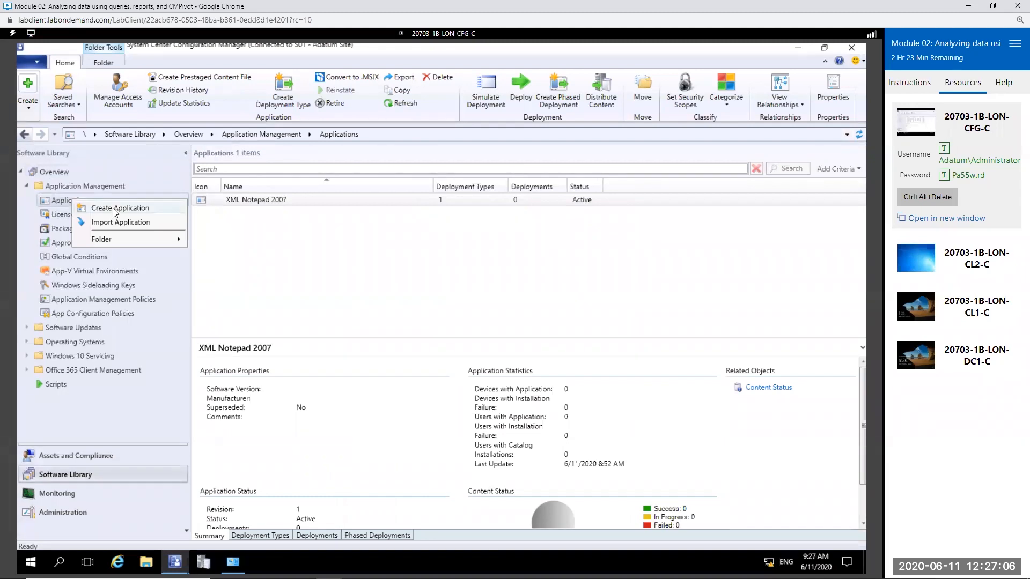
left_click(110, 208)
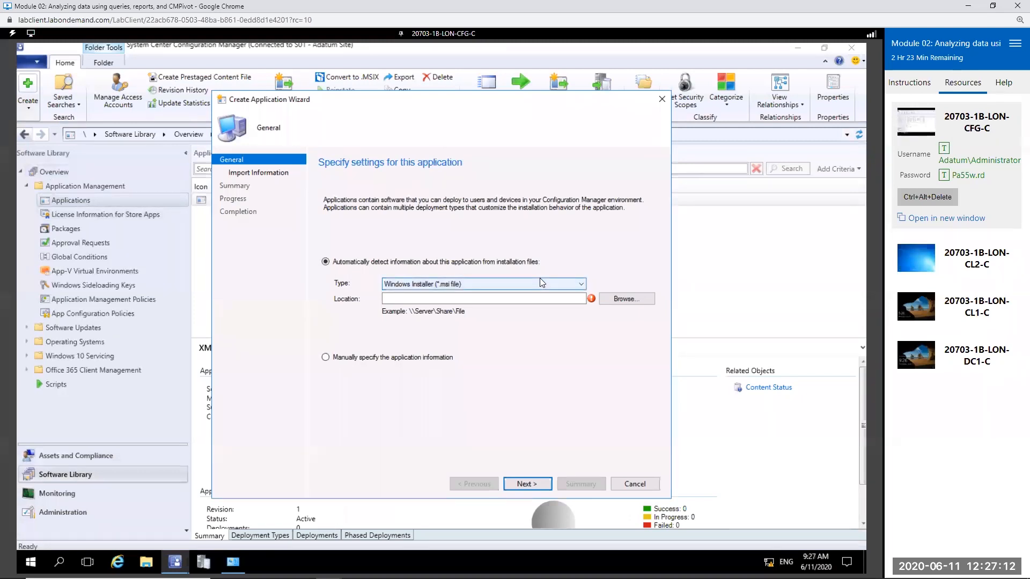
left_click(577, 284)
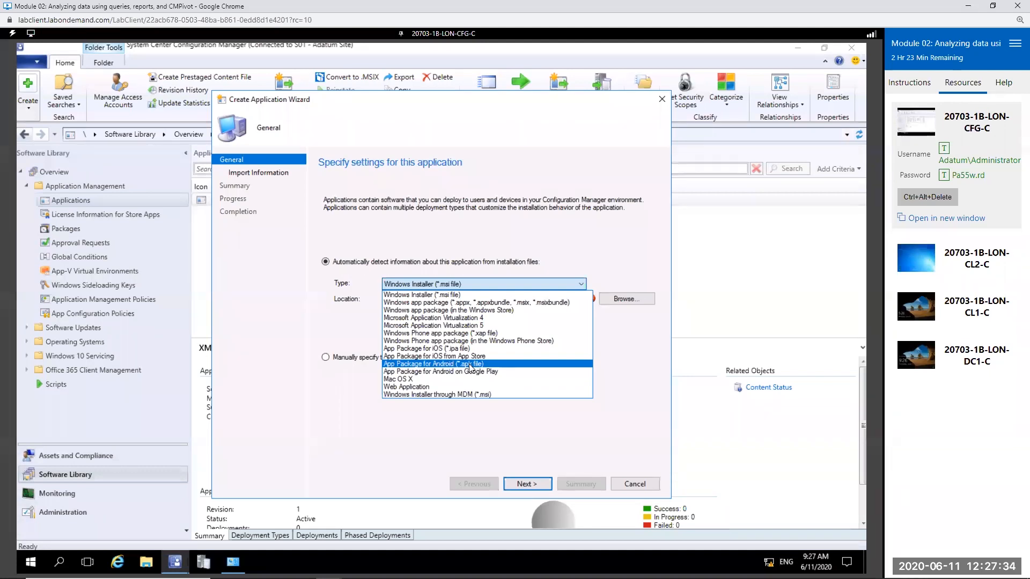
left_click(465, 295)
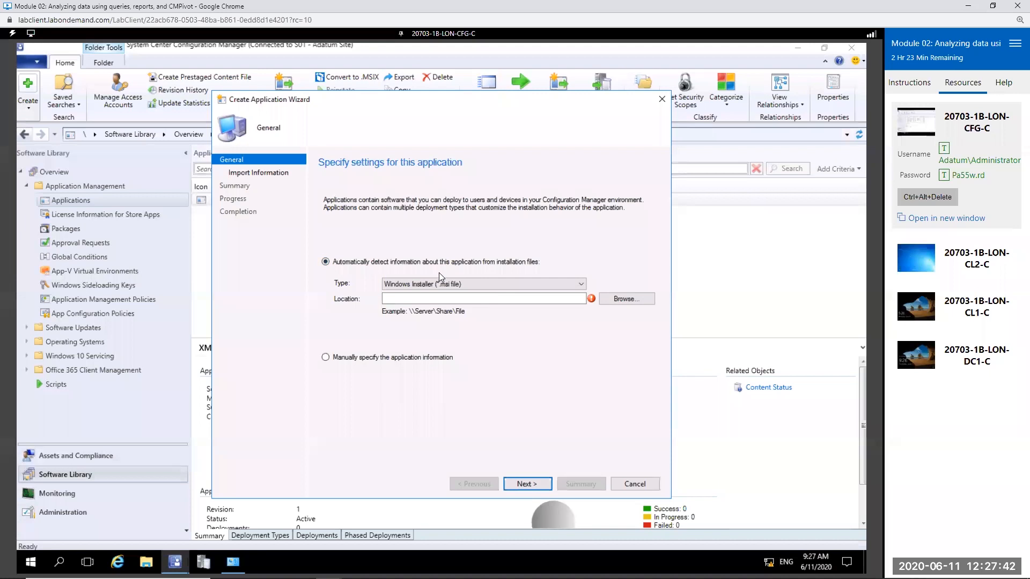
left_click(624, 299)
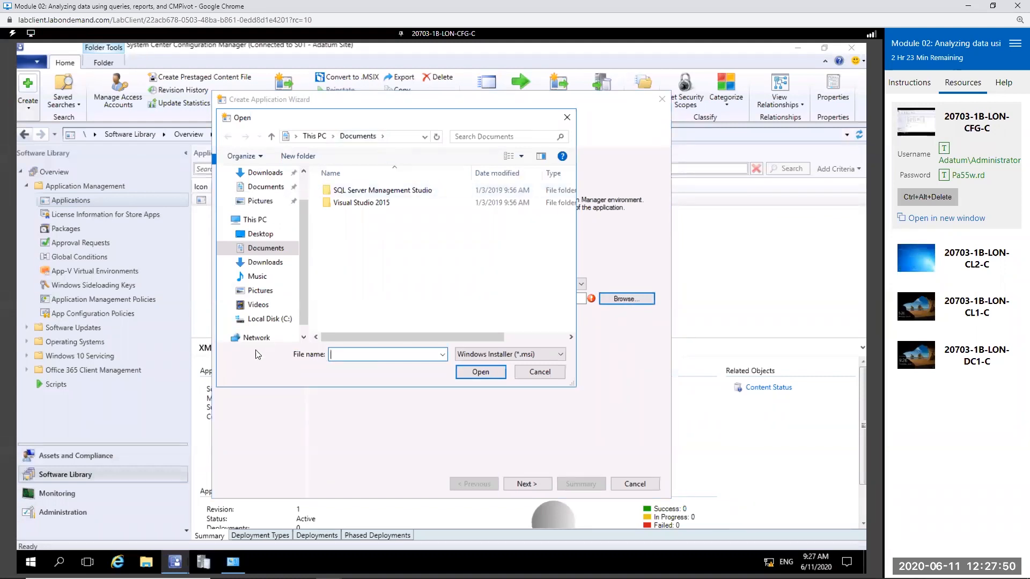
scroll(263, 318, "down", 1)
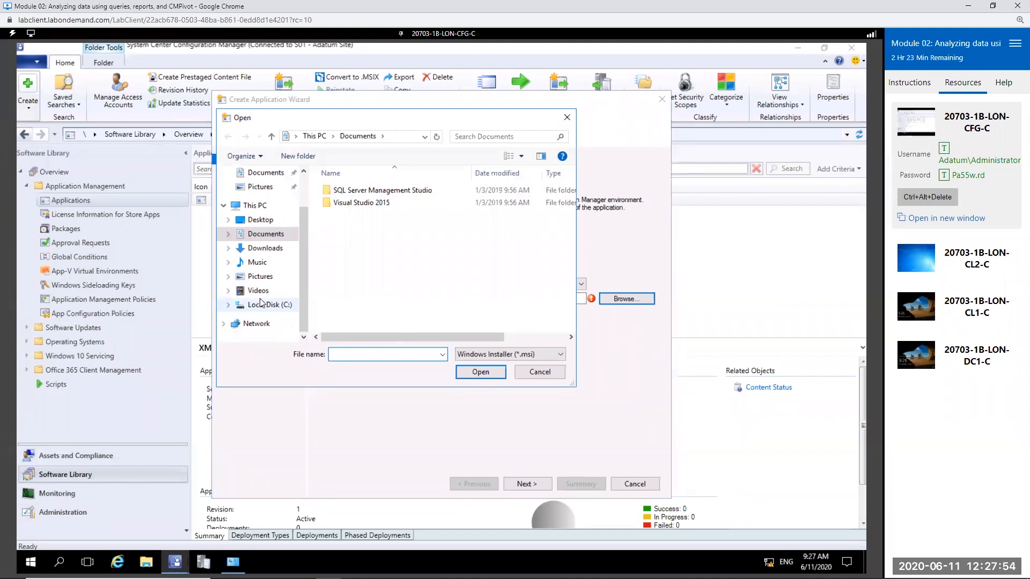
left_click(273, 305)
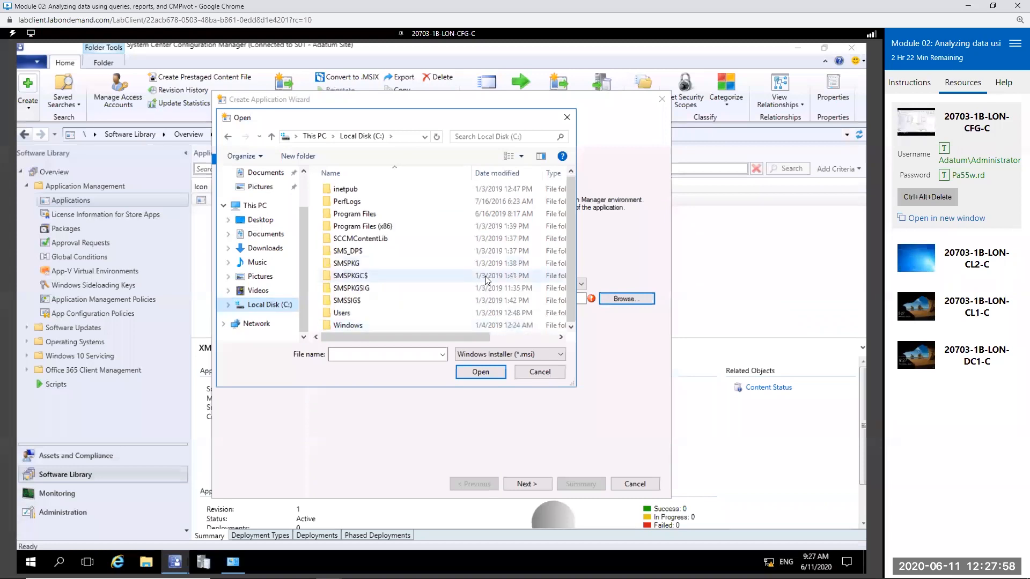
left_click(539, 372)
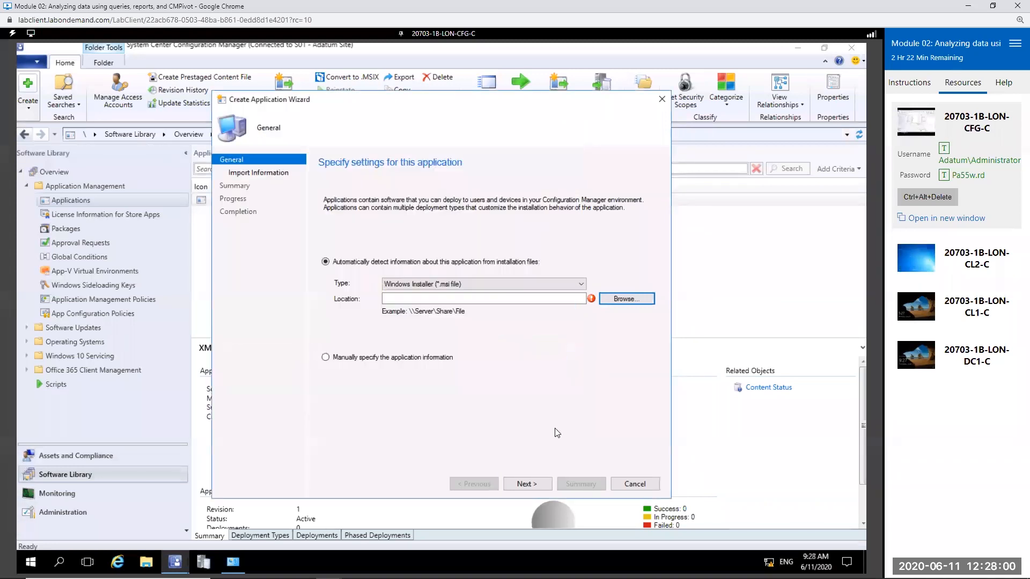
left_click(619, 300)
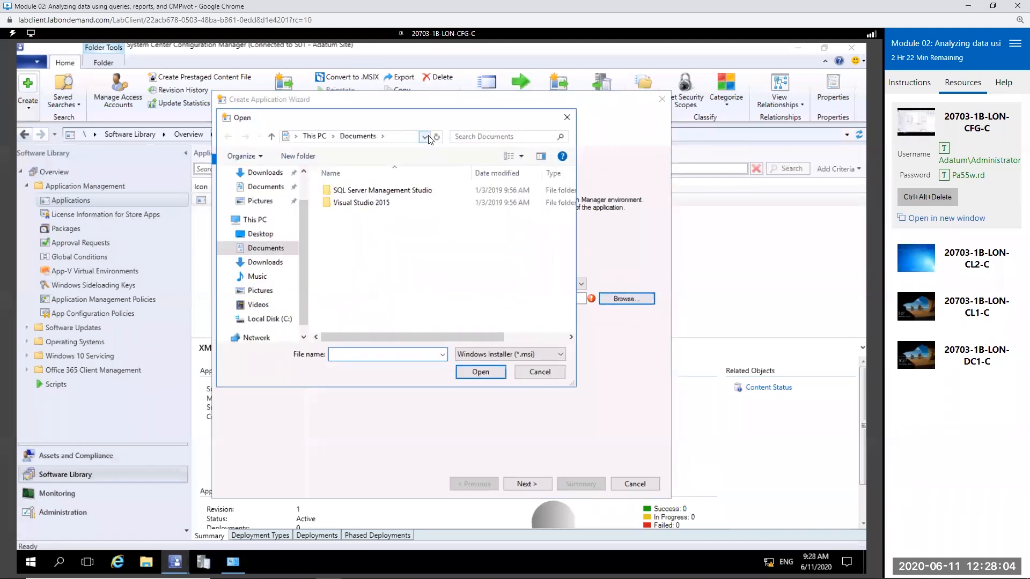
left_click(387, 137)
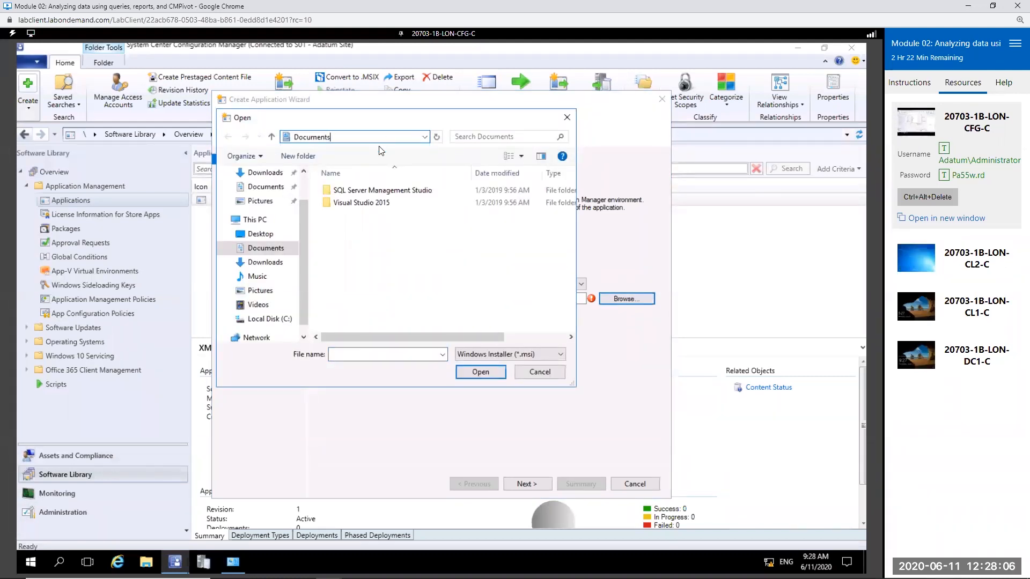
type("E:\\")
key("Return")
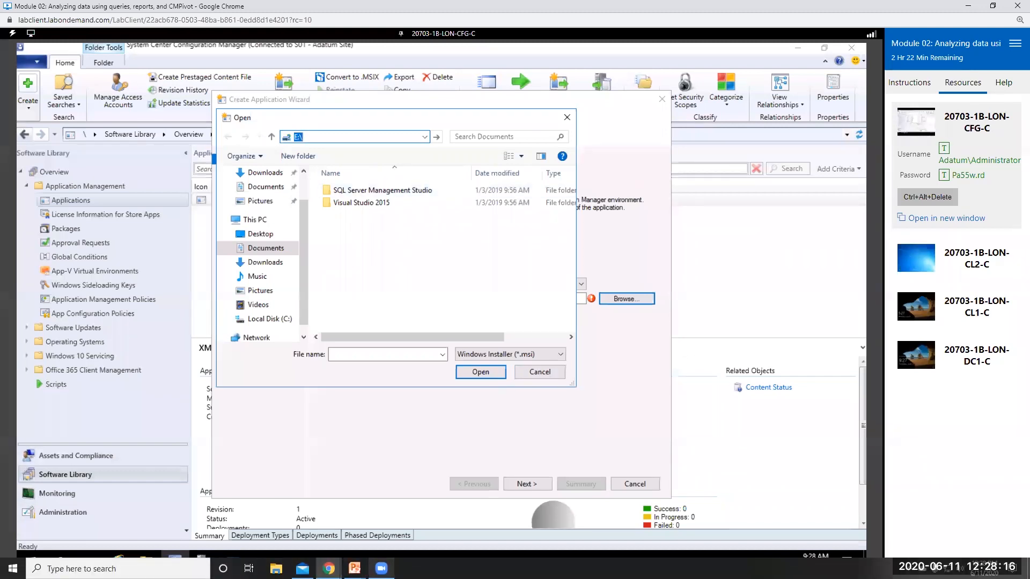
mouse_move(381, 569)
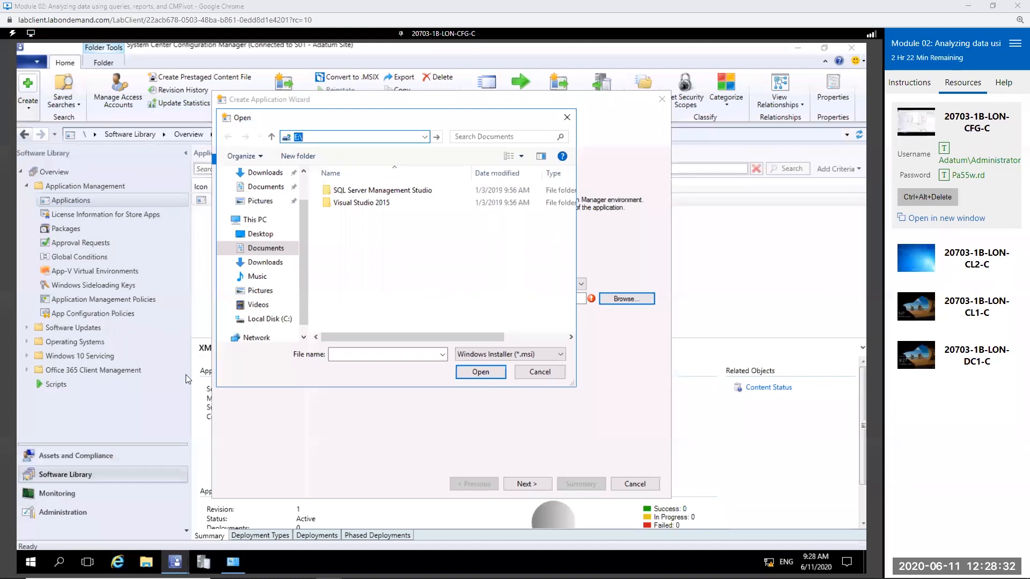
left_click(538, 373)
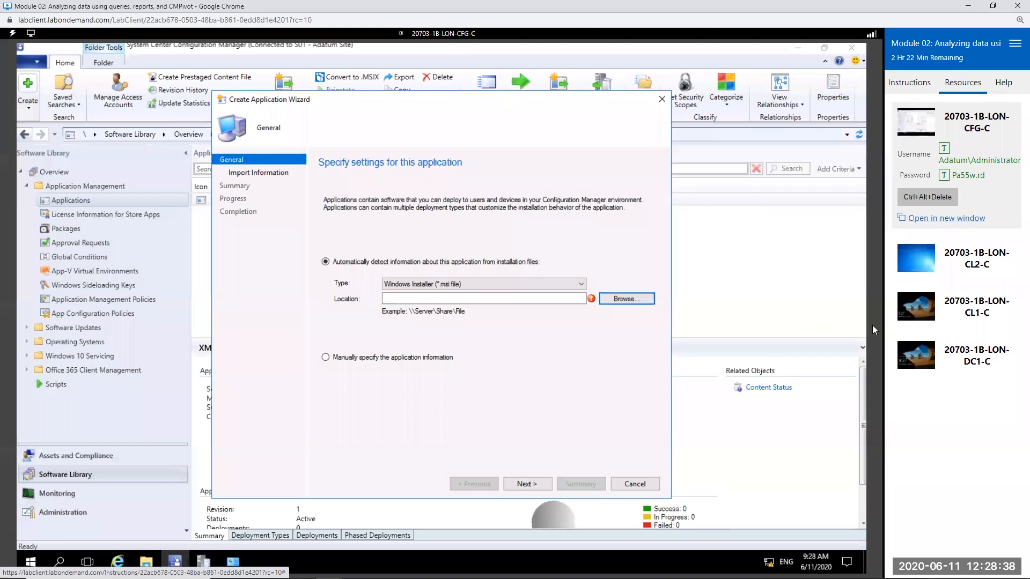
left_click(635, 483)
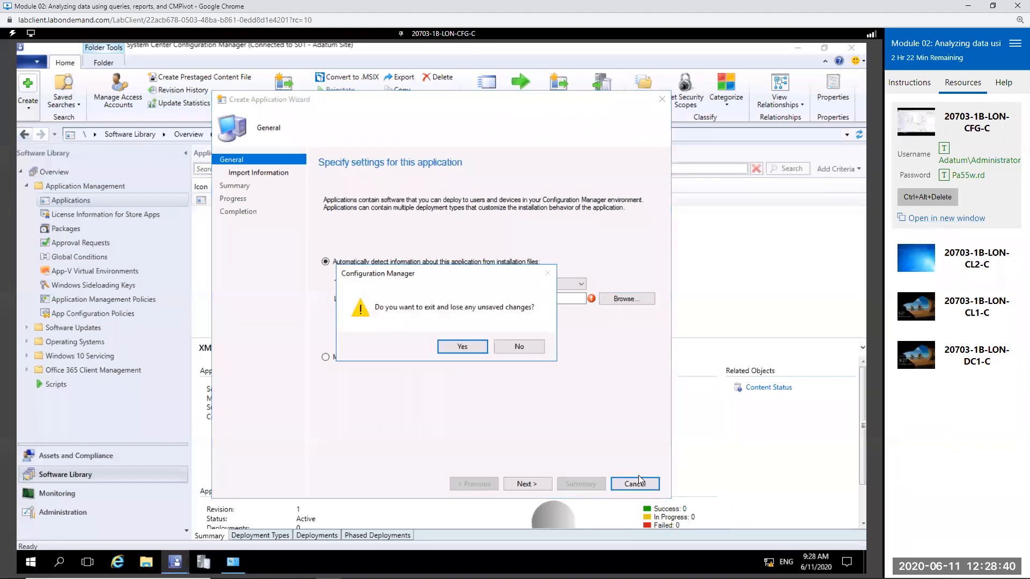
left_click(463, 346)
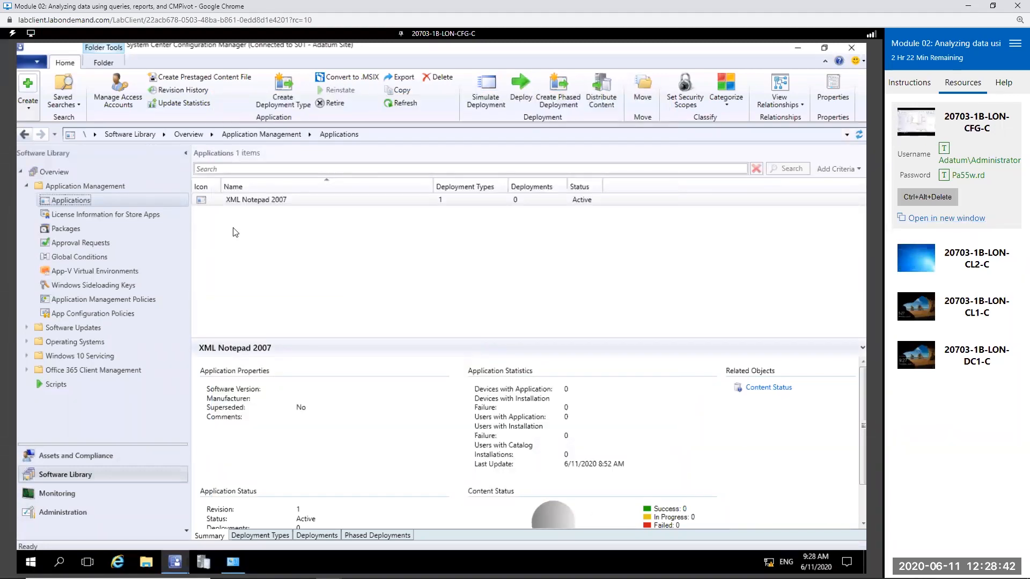
Step: Start distributing the content of the XML Notepad 2007 application, keeping detection of associated dependencies, and accept the content to distribute
left_click(284, 200)
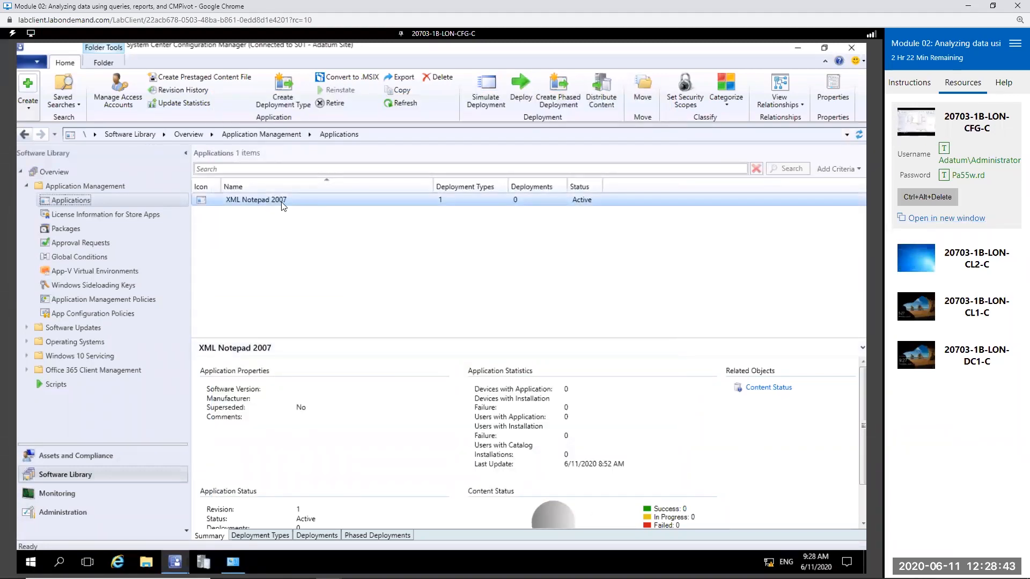
right_click(319, 198)
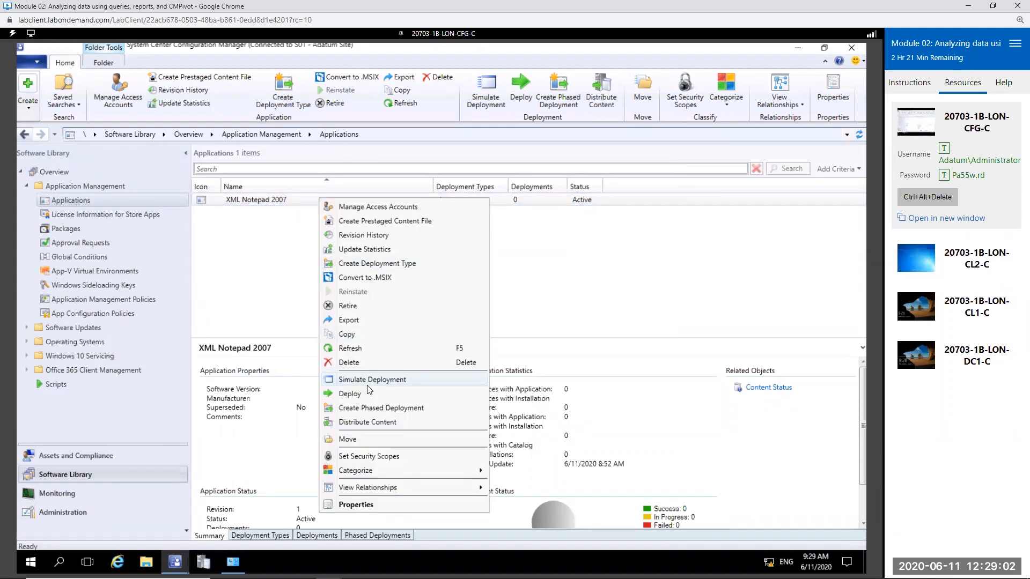
left_click(304, 199)
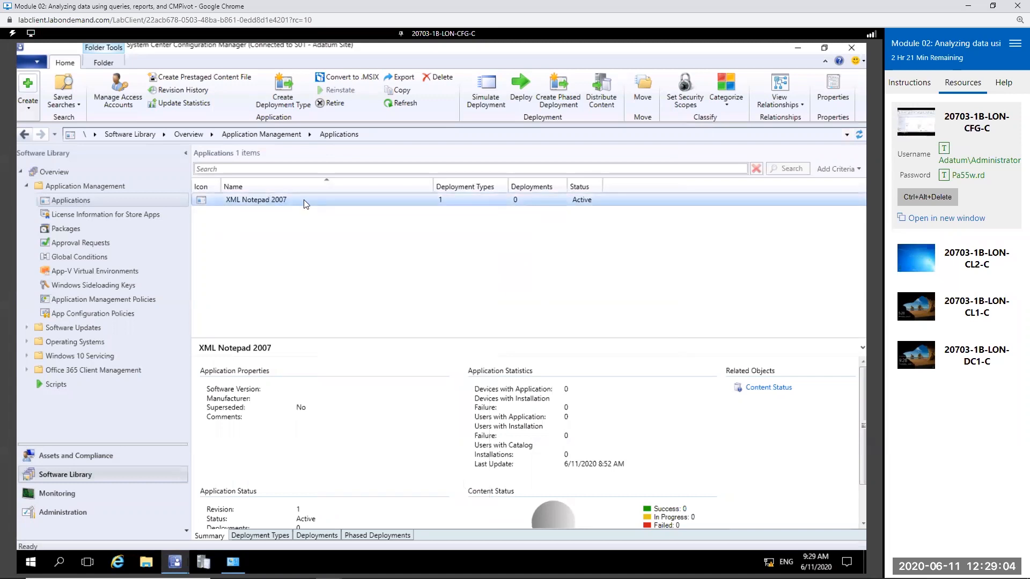
right_click(445, 203)
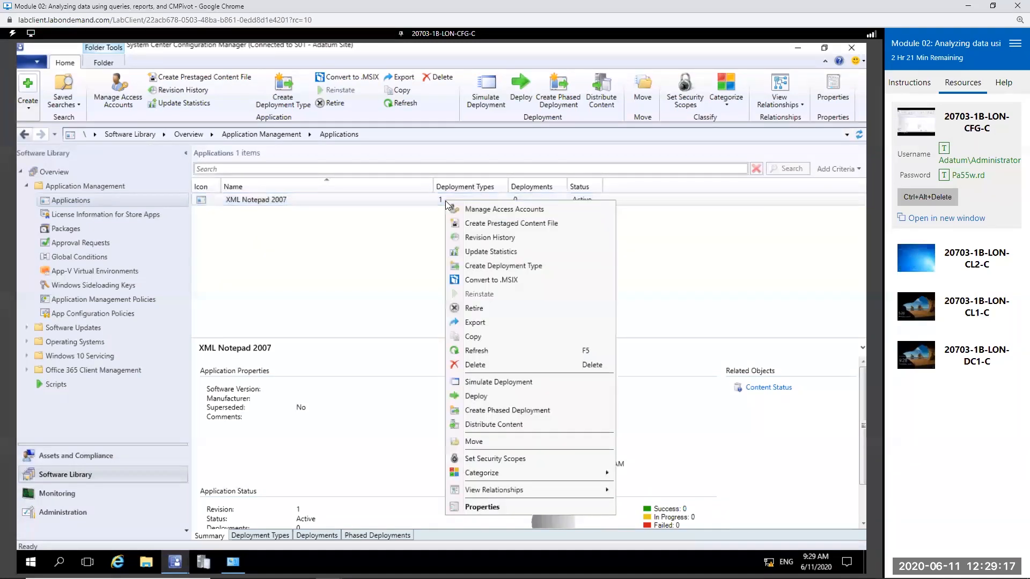
left_click(488, 424)
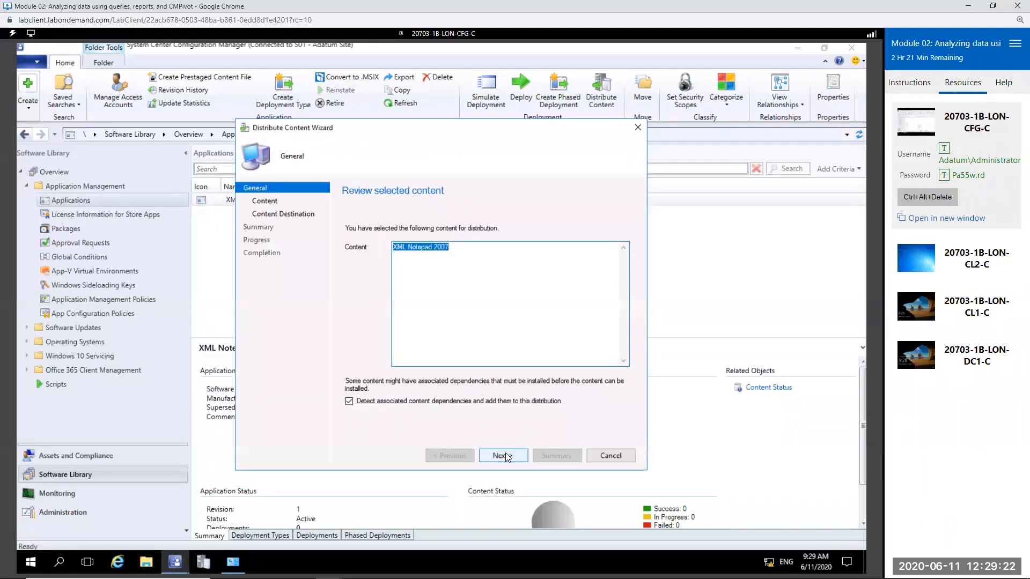
left_click(503, 456)
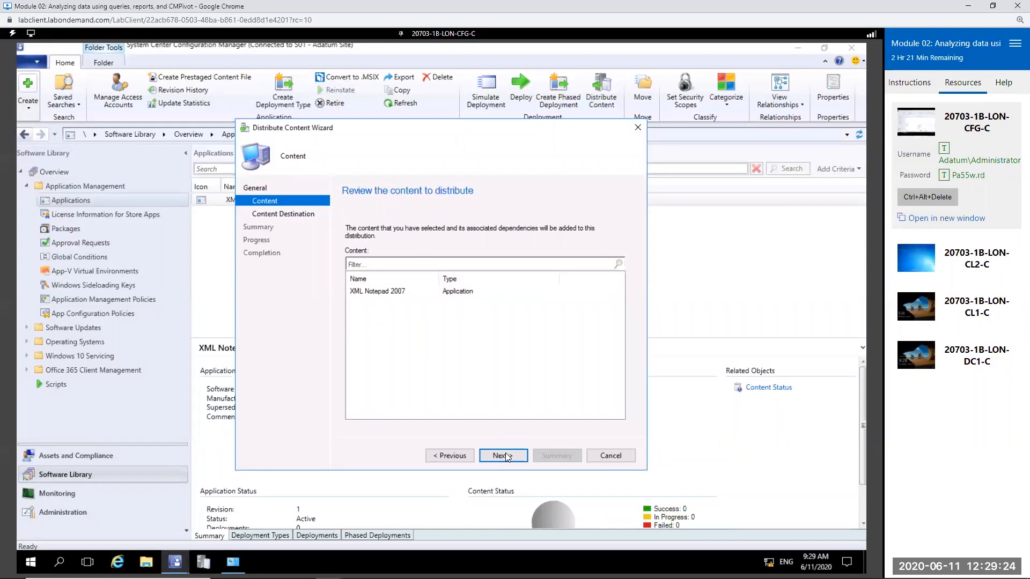
left_click(505, 455)
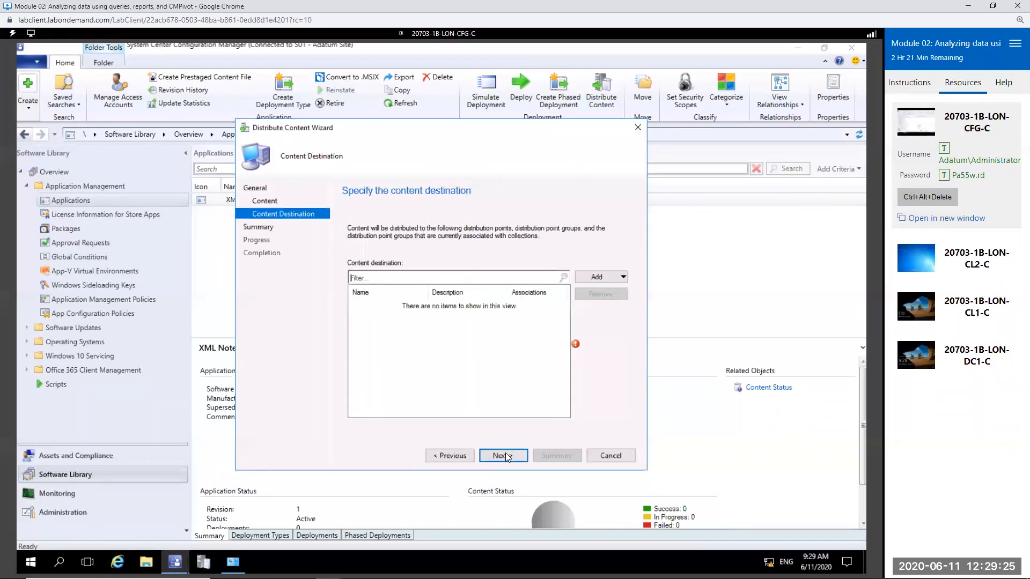
Step: Add the distribution point LON-CFG.ADATUM.COM as the content destination, complete the distribution, and close the wizard
left_click(601, 276)
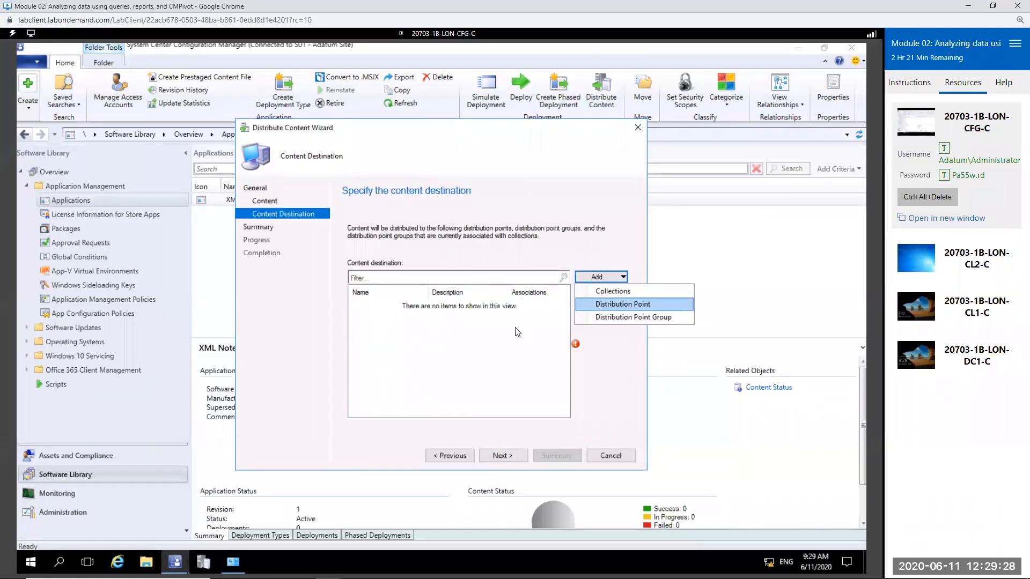
left_click(284, 255)
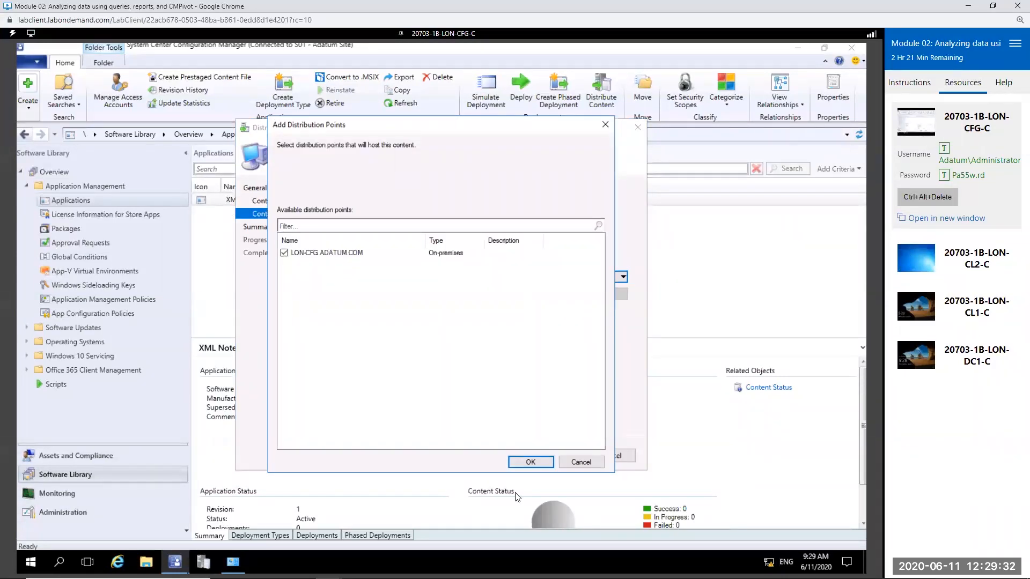
left_click(528, 461)
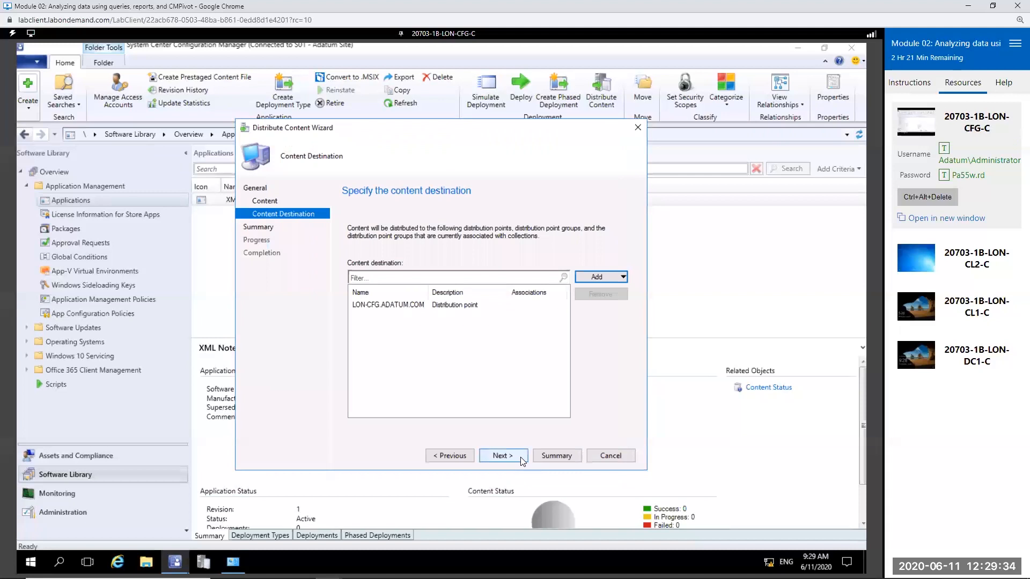
left_click(523, 460)
left_click(521, 458)
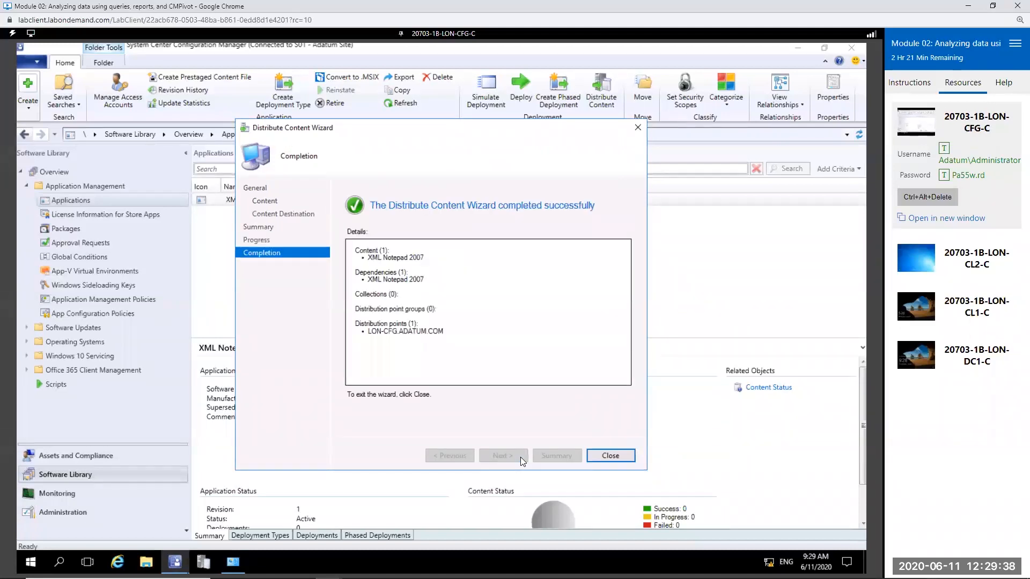
left_click(620, 457)
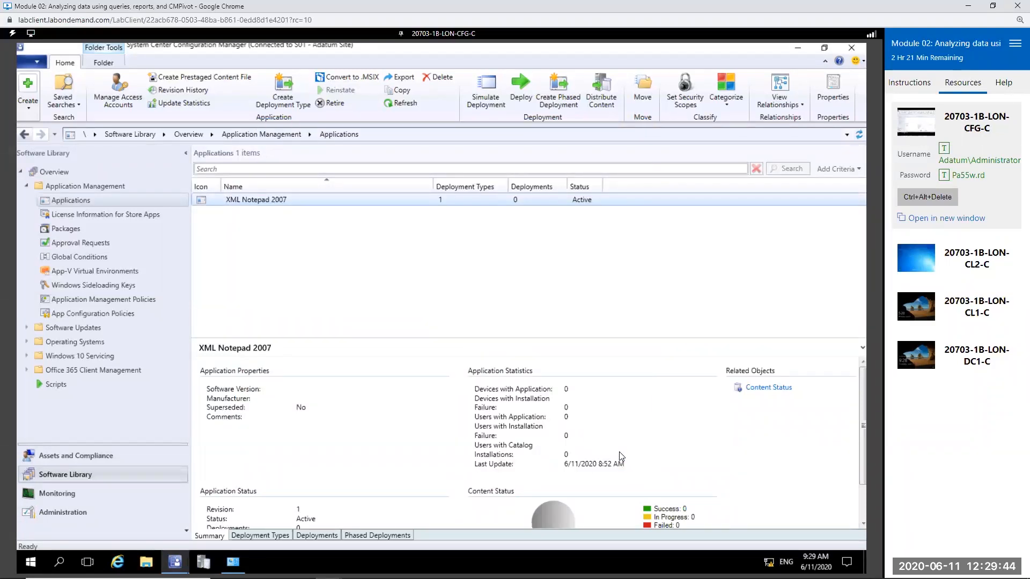
Step: Start a deployment of XML Notepad 2007 and target the All Windows 10 Workstations device collection
right_click(320, 198)
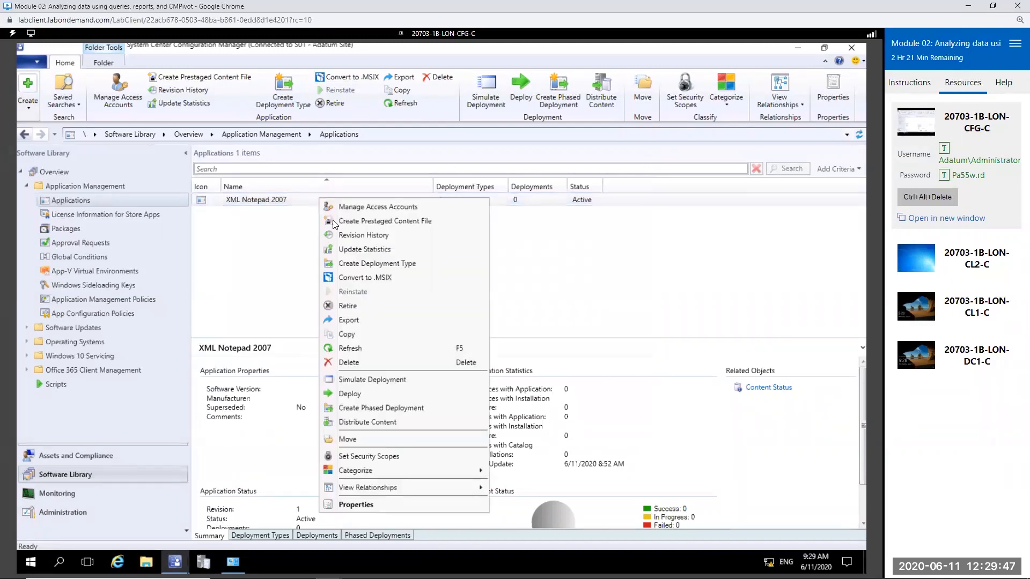
left_click(390, 398)
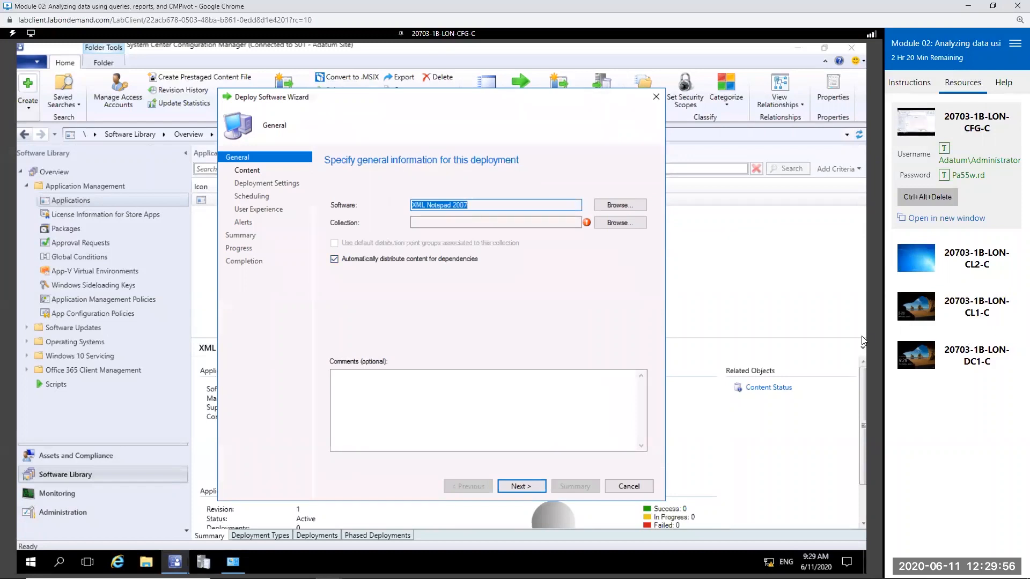
left_click(531, 488)
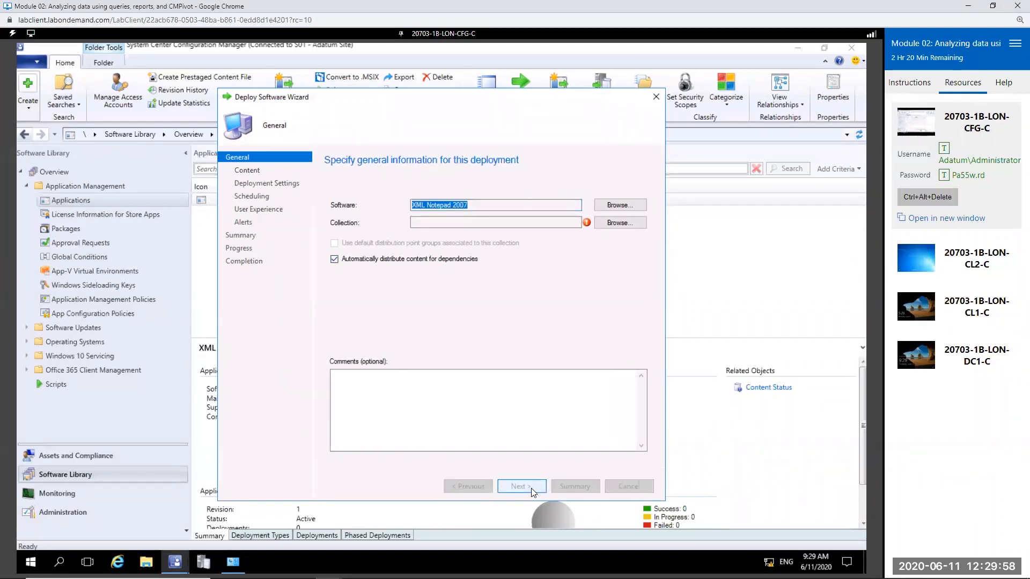
left_click(490, 346)
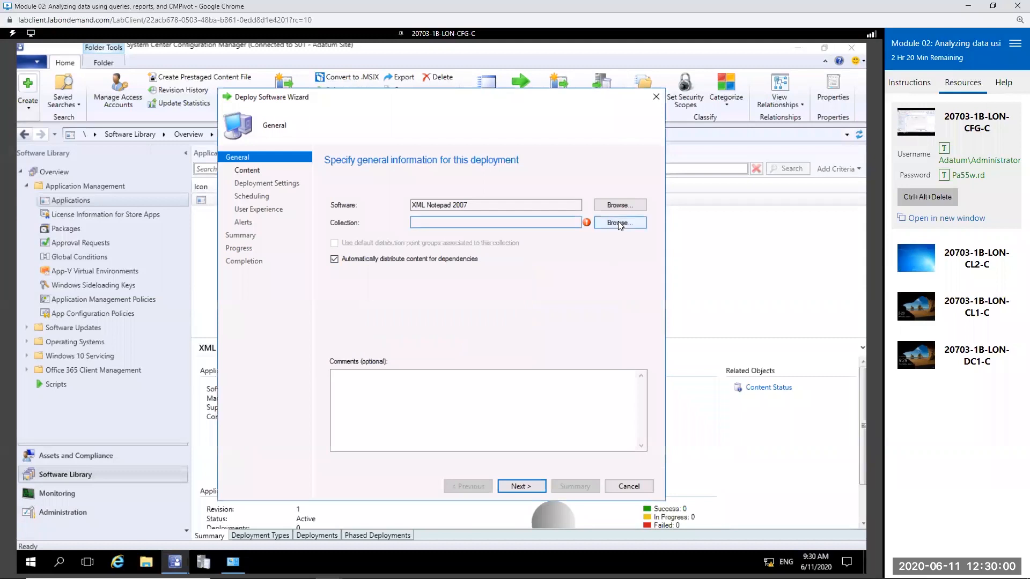
left_click(620, 223)
left_click(352, 186)
left_click(327, 204)
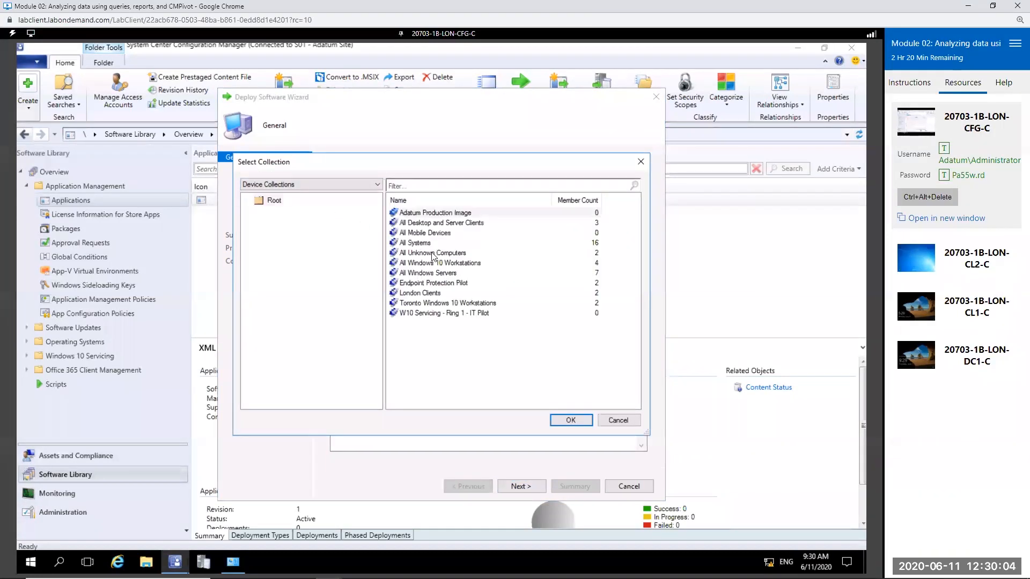
double_click(474, 266)
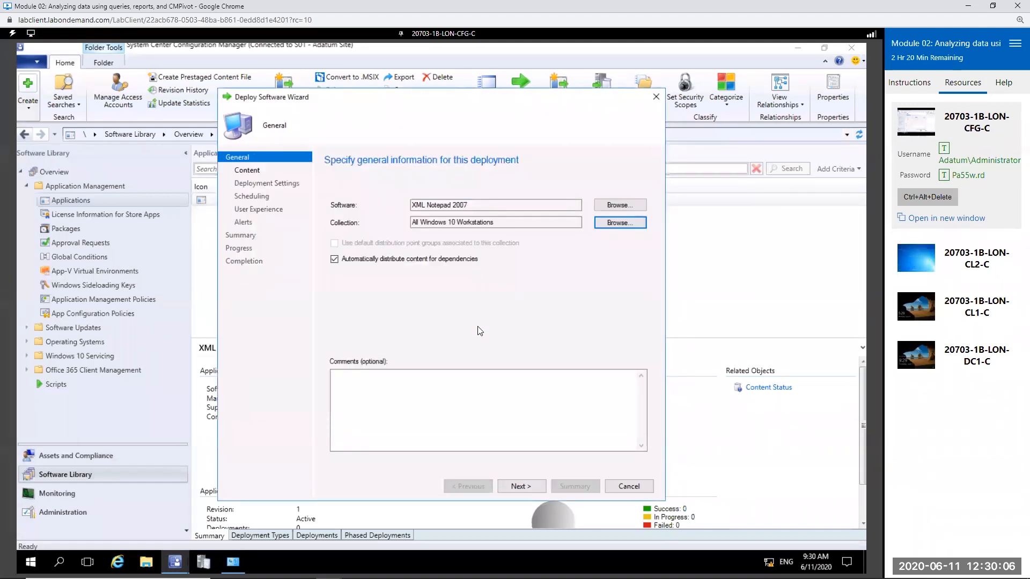
Step: Accept the general settings and the existing LON-CFG.Adatum.com distribution point, and proceed to the deployment settings
left_click(545, 486)
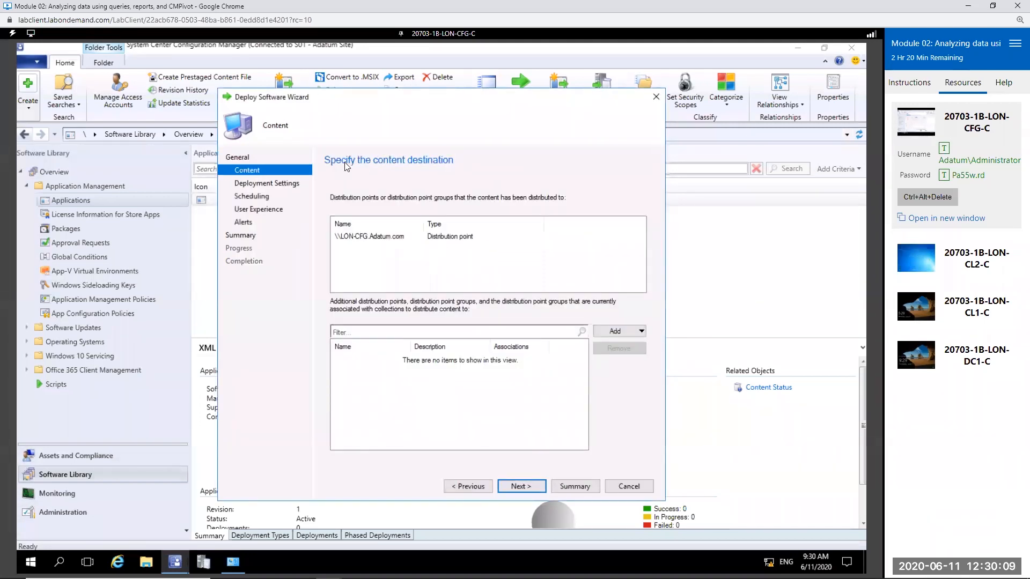
left_click(375, 237)
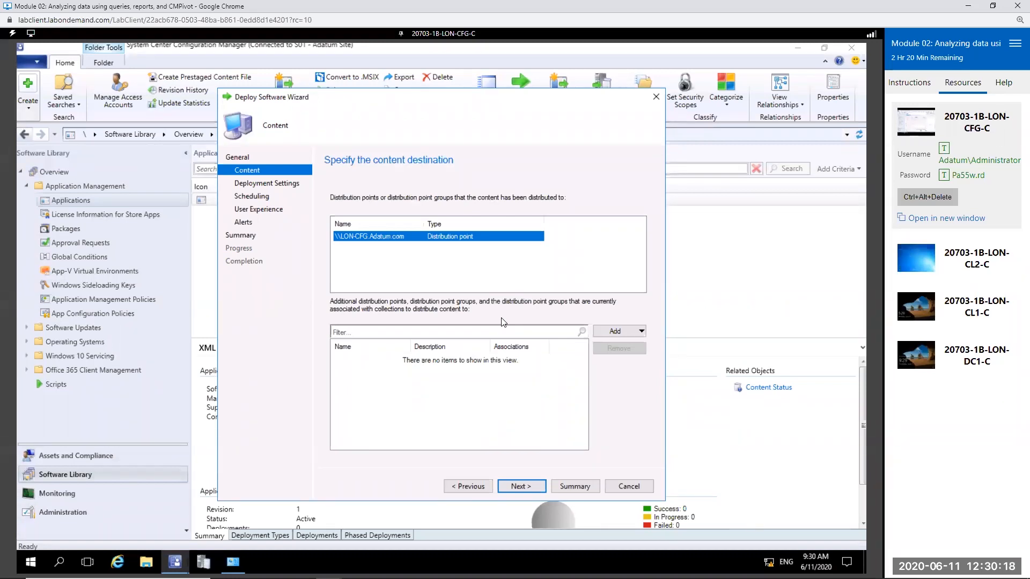
left_click(534, 484)
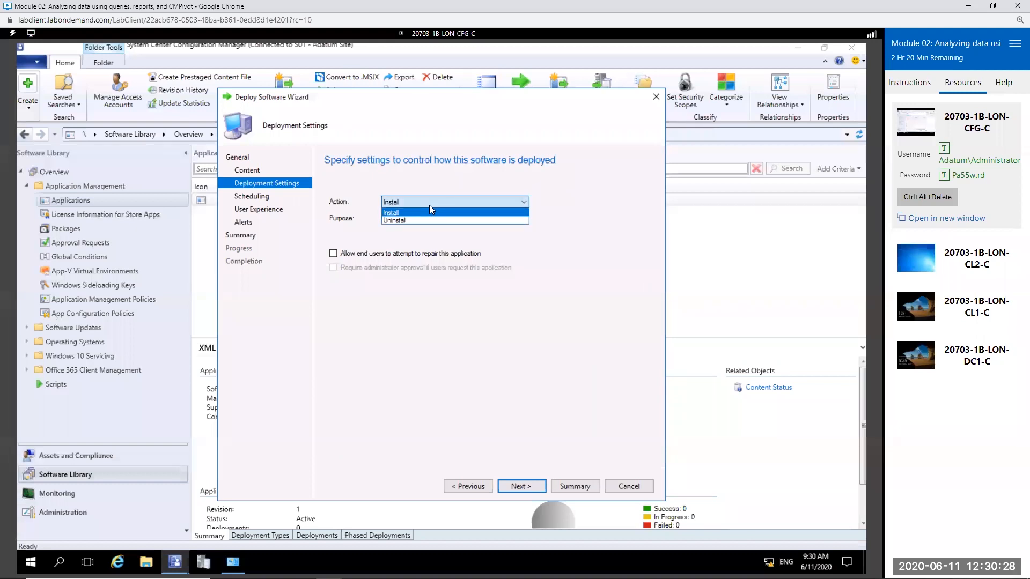
Step: Keep Install as the deployment action, leave the purpose at Available after trying Required, and accept the deployment settings
left_click(430, 213)
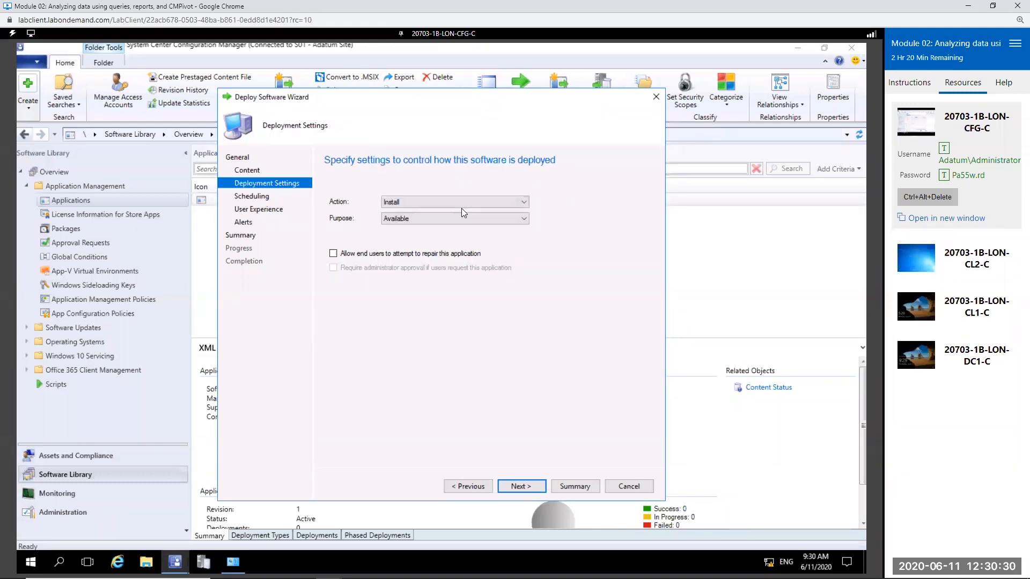
left_click(420, 217)
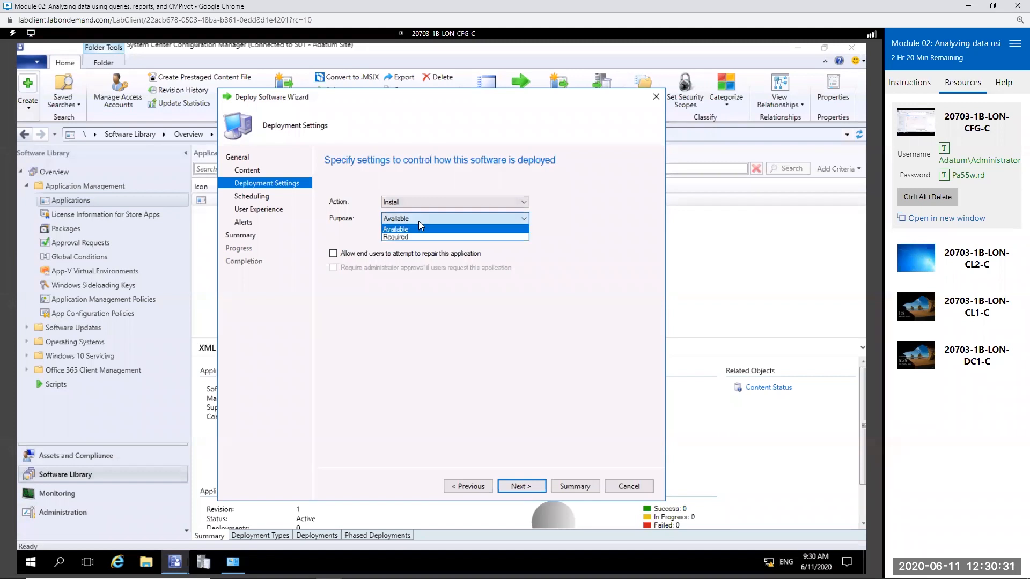
left_click(452, 237)
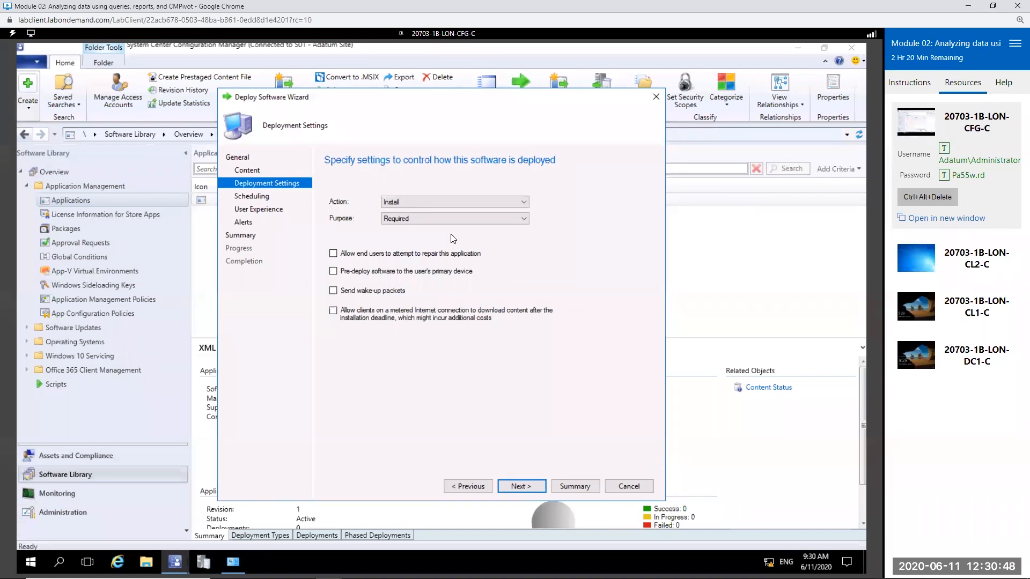
left_click(440, 217)
left_click(396, 235)
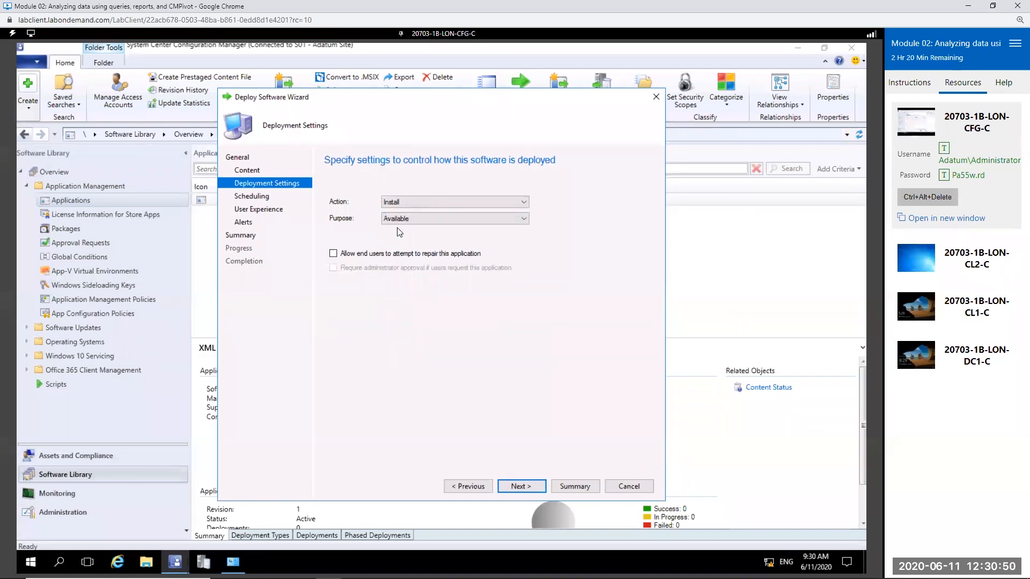
left_click(521, 486)
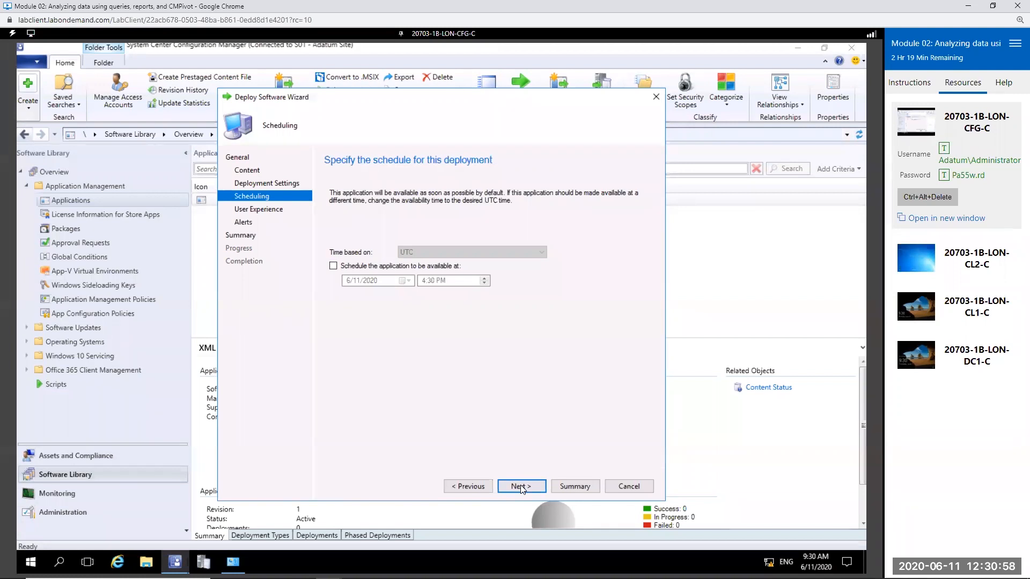
Step: Accept the default schedule and set user notifications to Display in Software Center and show all notifications
left_click(520, 485)
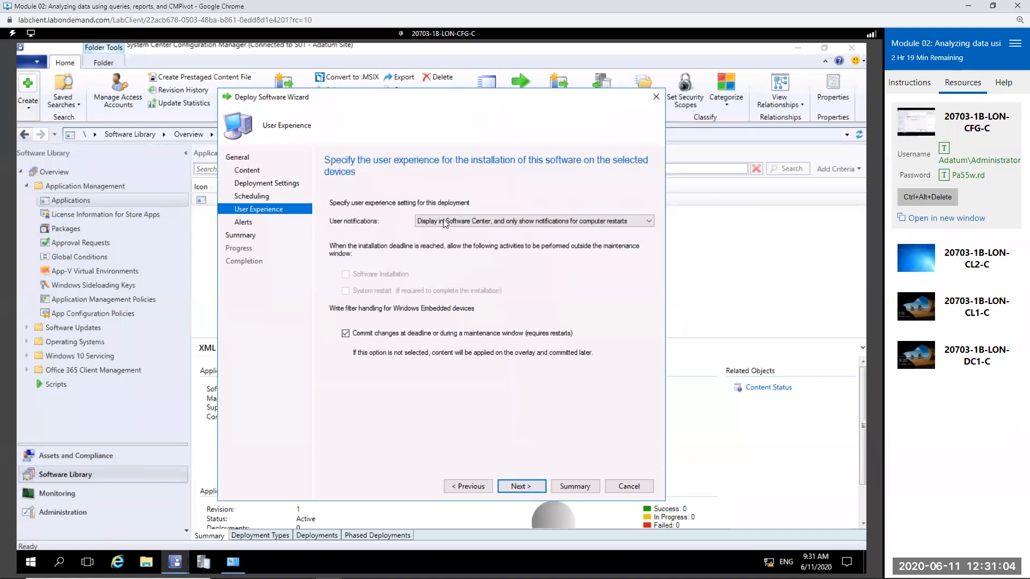
left_click(637, 222)
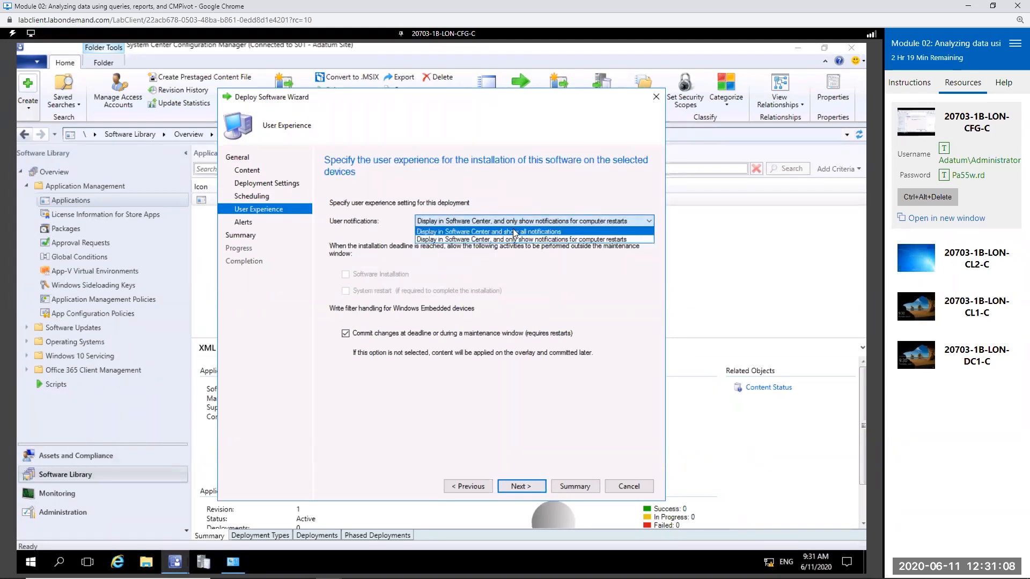
left_click(531, 232)
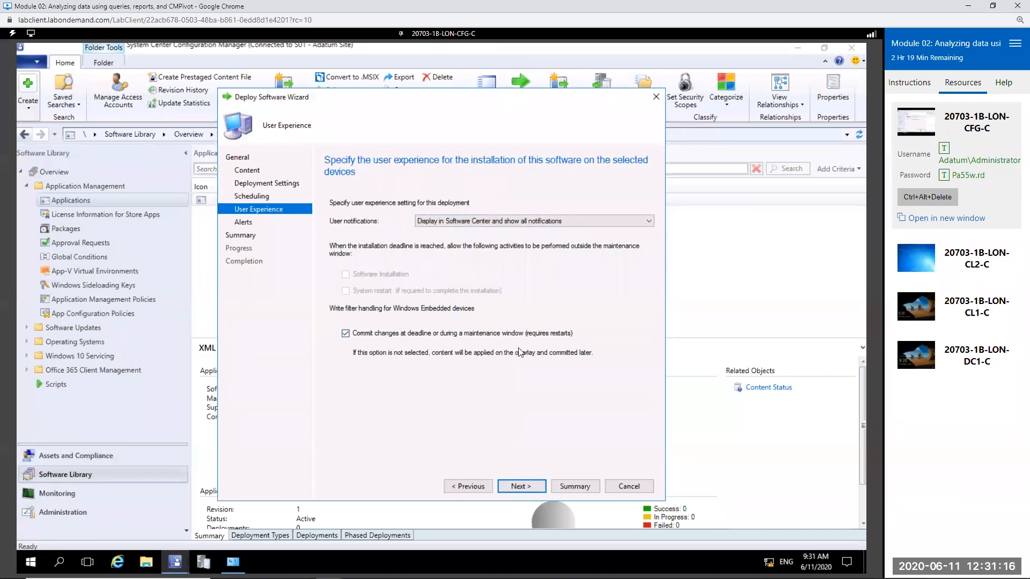
left_click(528, 492)
Step: Enable the failed-deployment alert with a threshold of 60 percent, and confirm the settings to create the deployment
left_click(338, 304)
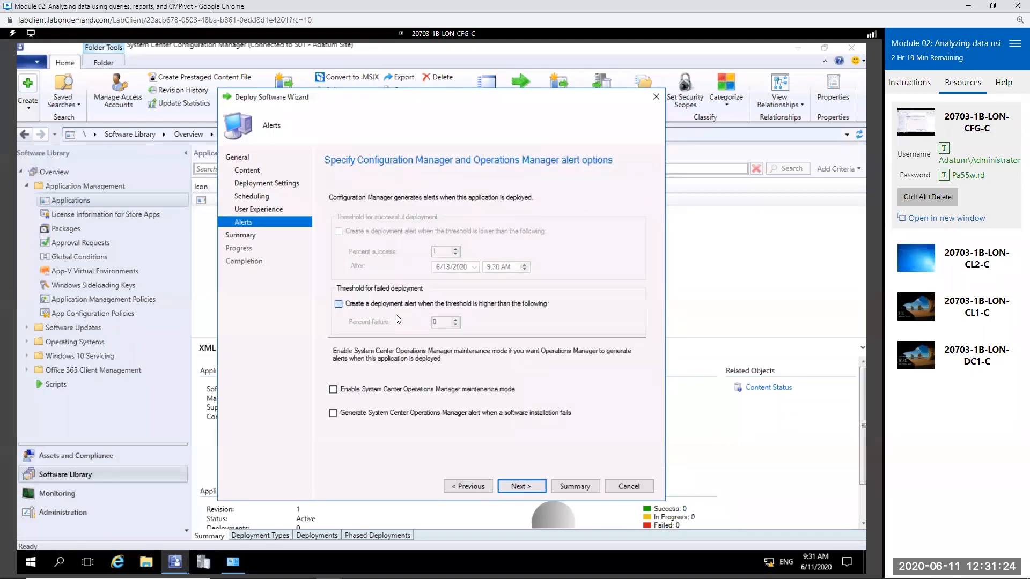
double_click(436, 322)
type("60")
left_click(520, 487)
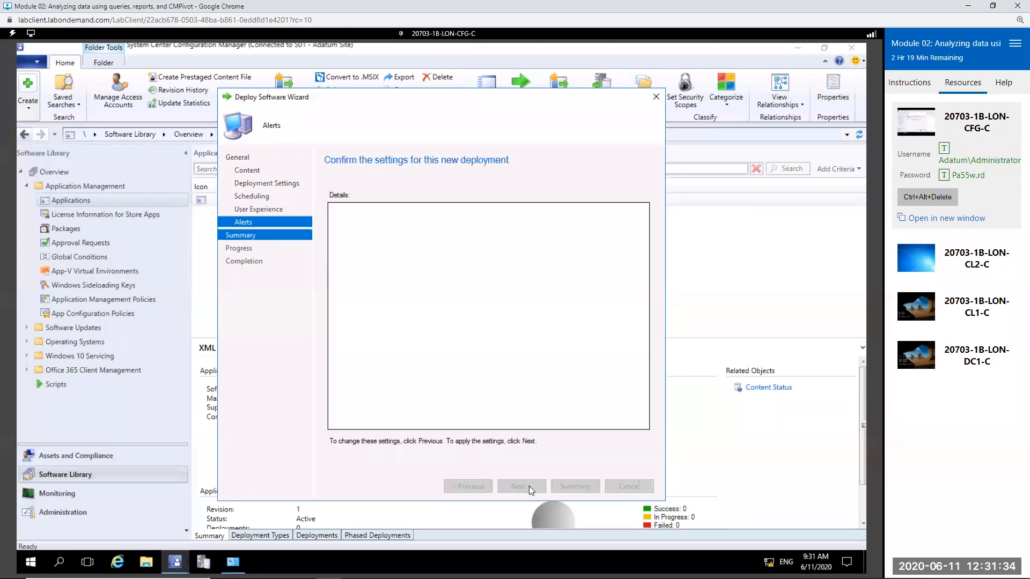
left_click(528, 486)
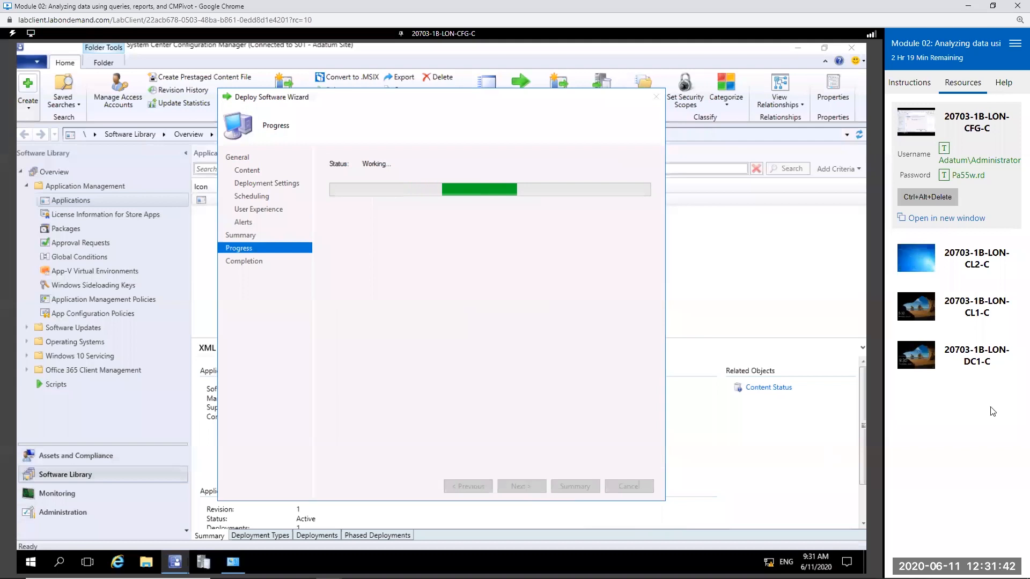
Step: Switch to the 20703-1B-LON-CL1-C virtual machine and sign in to the domain administrator account with the account password
left_click(974, 308)
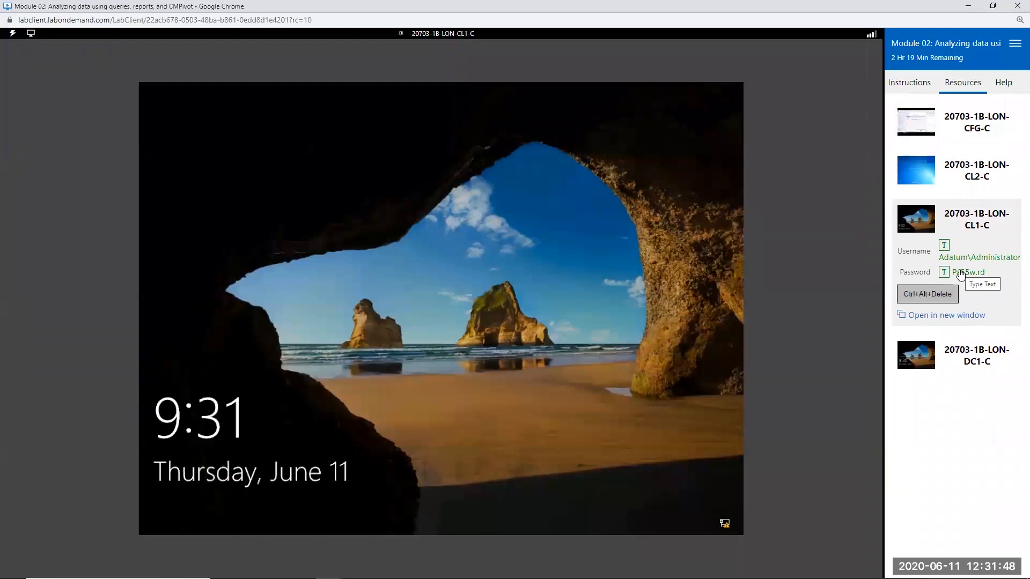
left_click(926, 294)
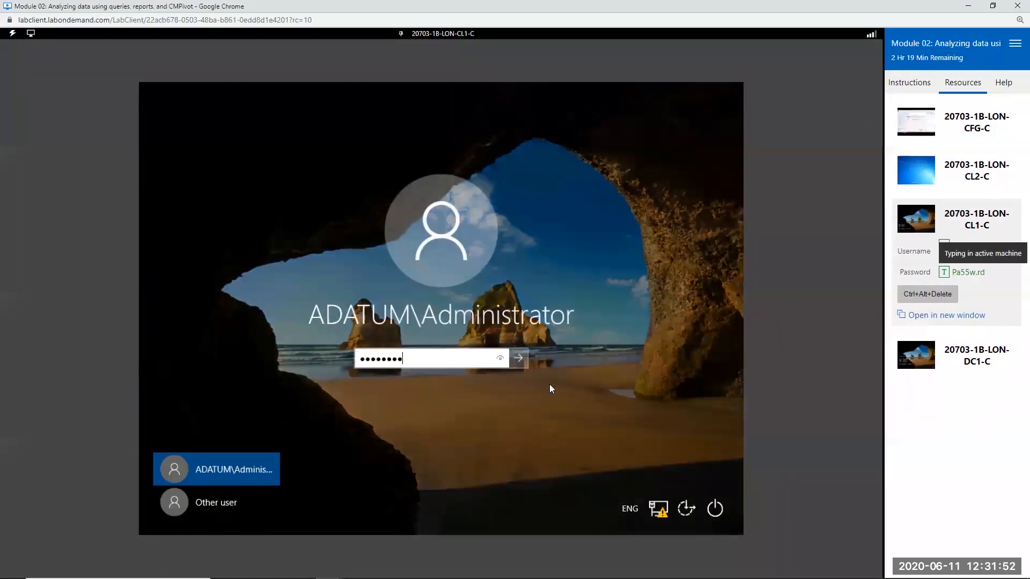
key("Return")
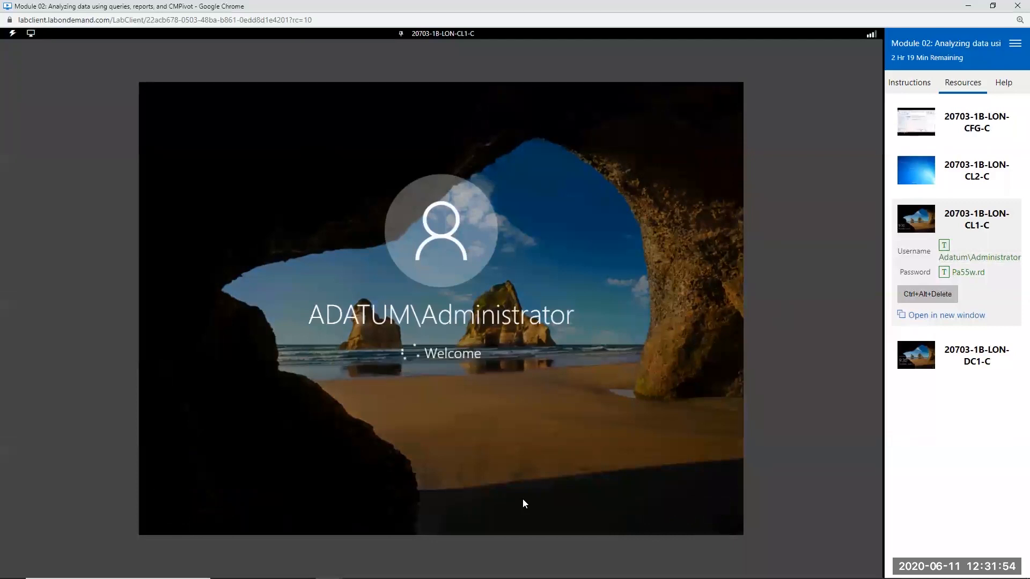
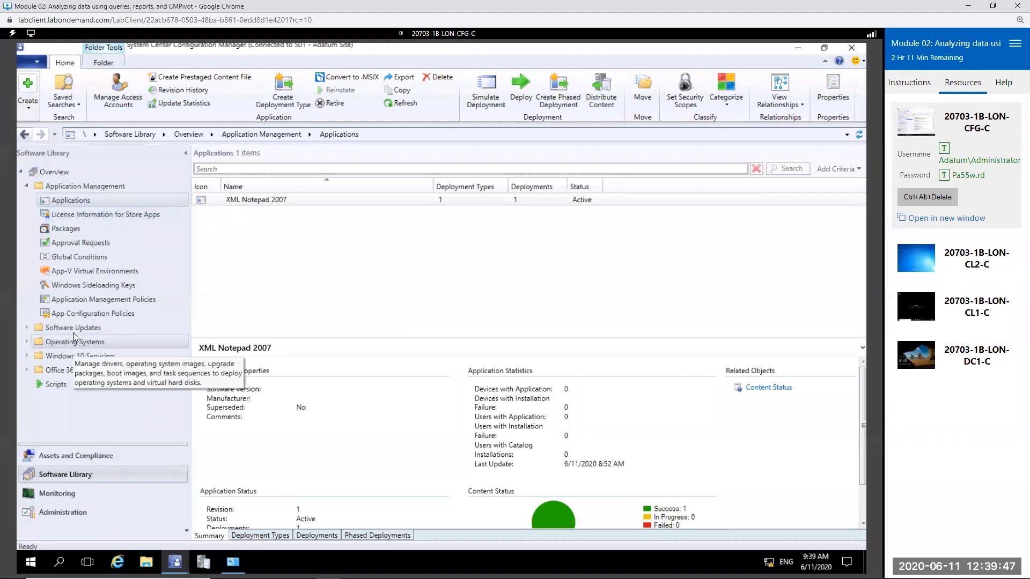
Step: Start an automatic deployment rule for software updates, name it Critical Updates and base it on the Patch Tuesday template
left_click(24, 327)
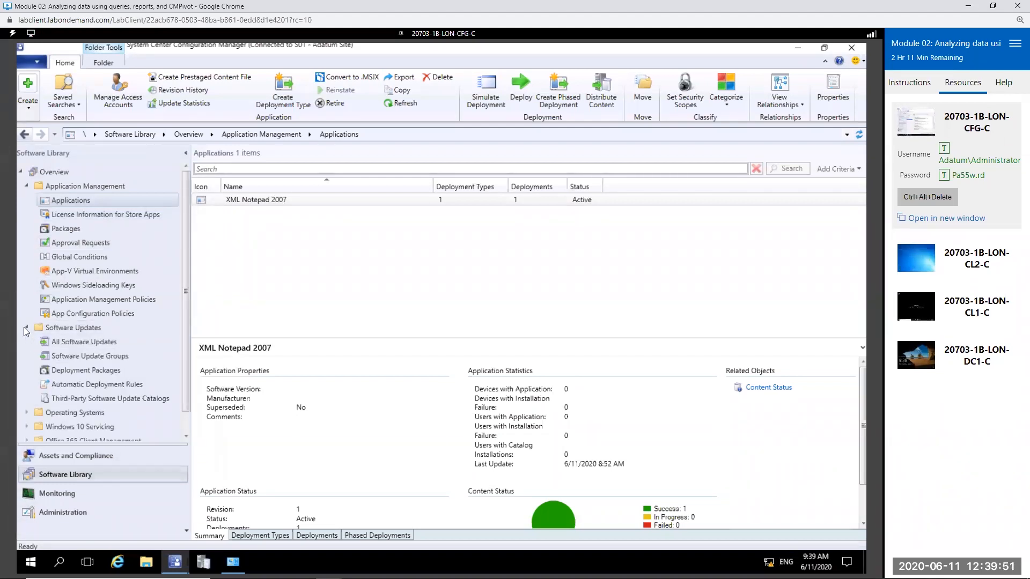
left_click(109, 384)
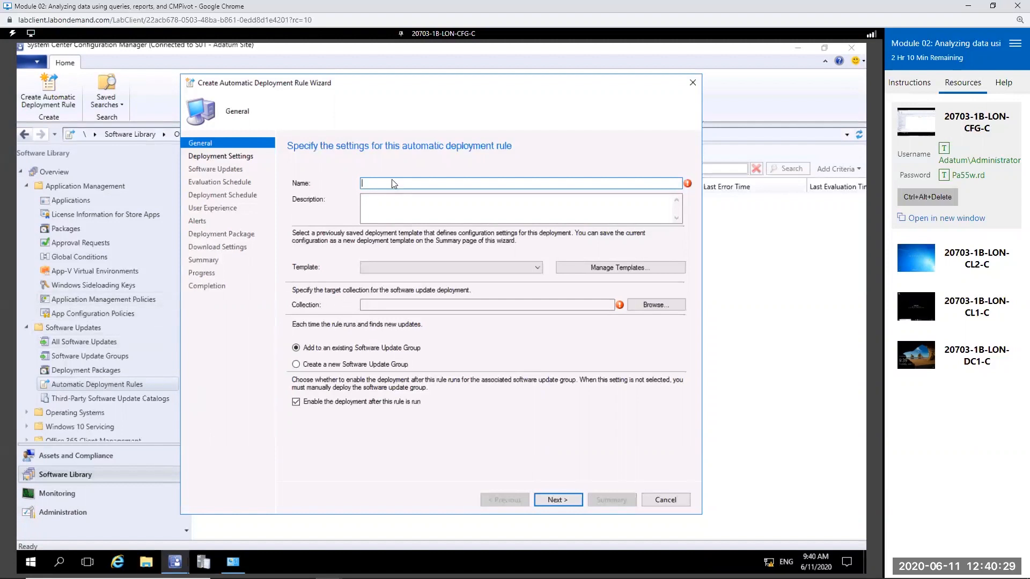
type("Critical Updates")
left_click(532, 271)
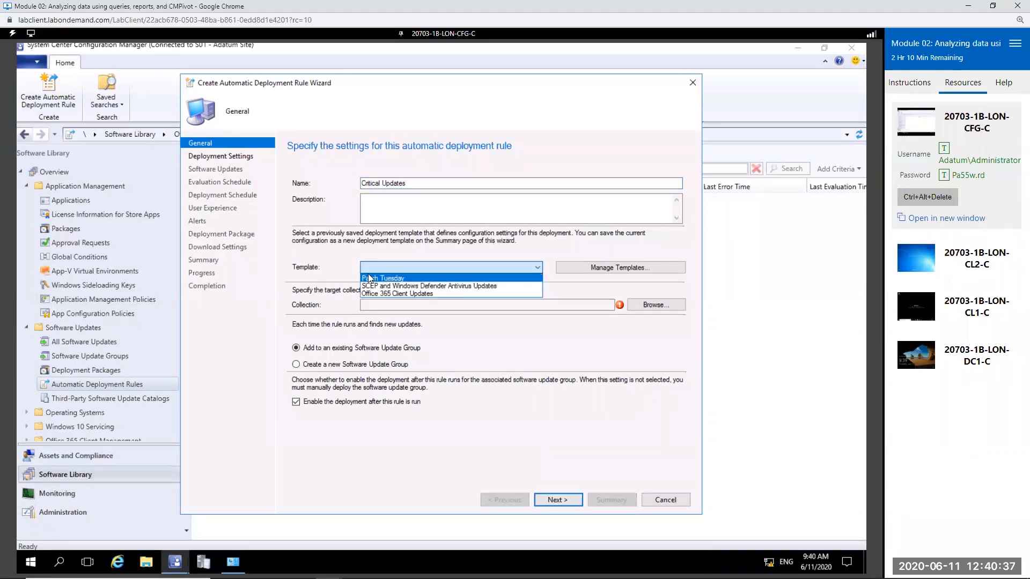
left_click(478, 280)
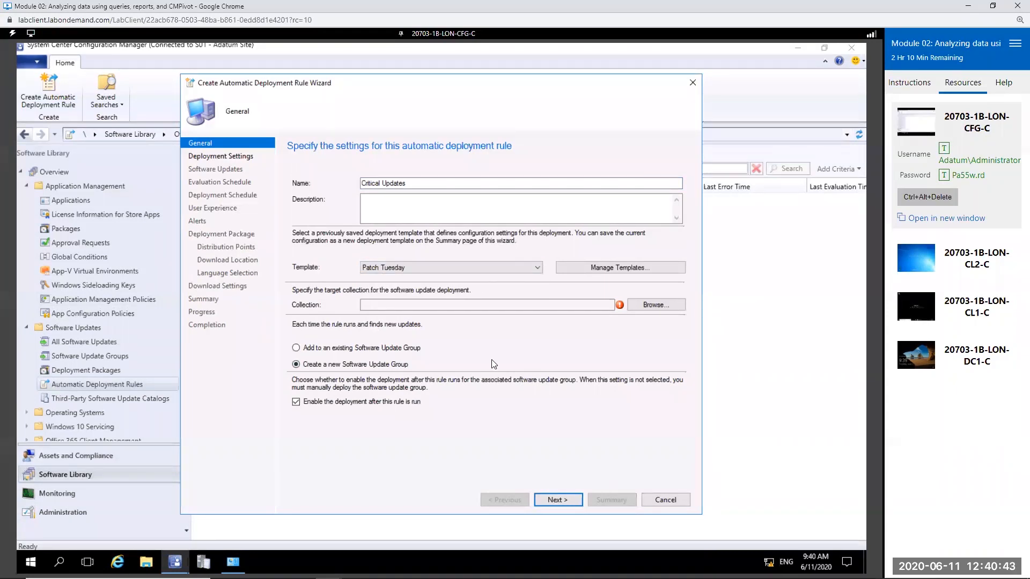
Step: Target the All Windows 10 Workstations collection and enable Wake-on-LAN for required deployments
left_click(651, 304)
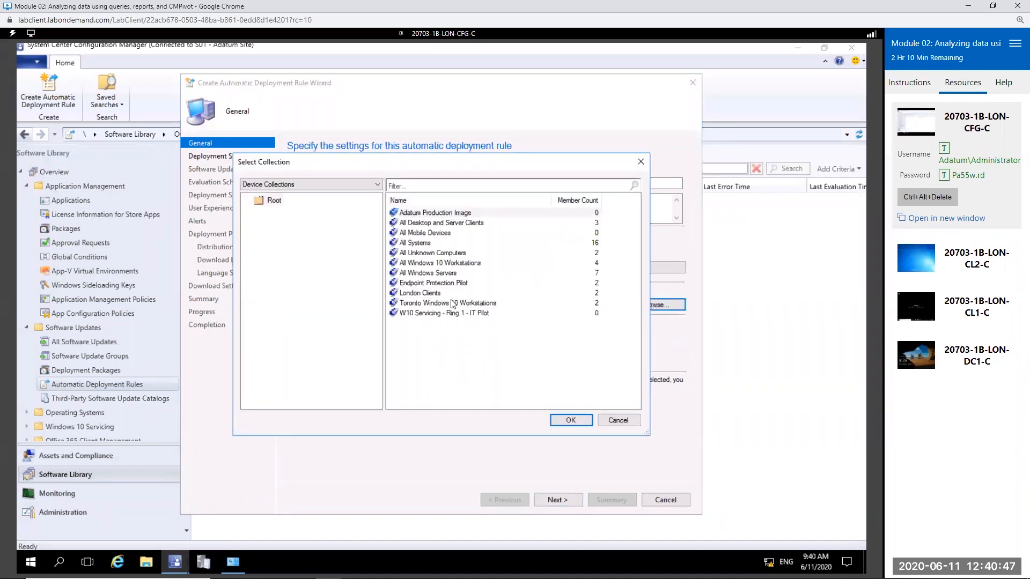
left_click(450, 263)
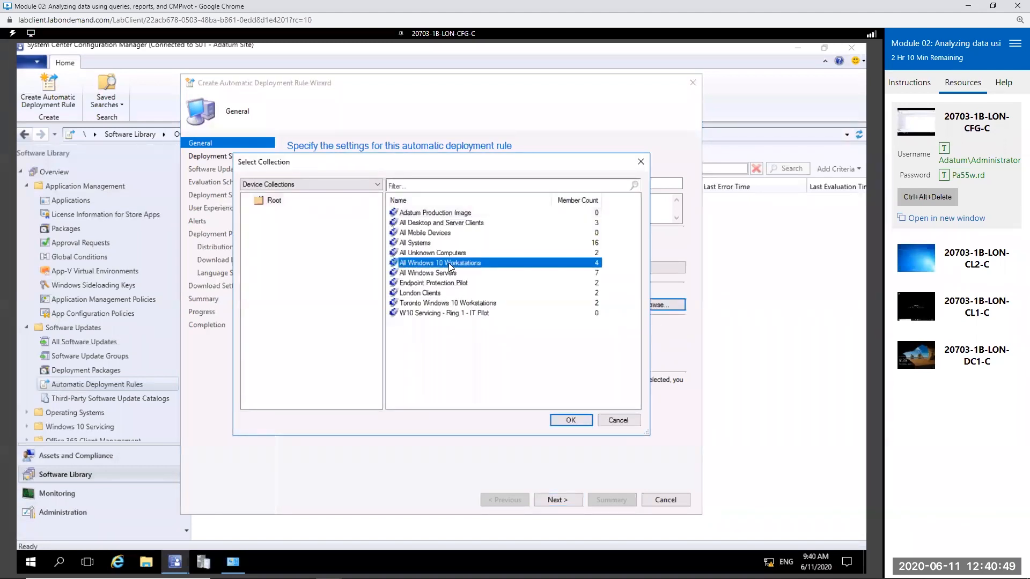
double_click(448, 263)
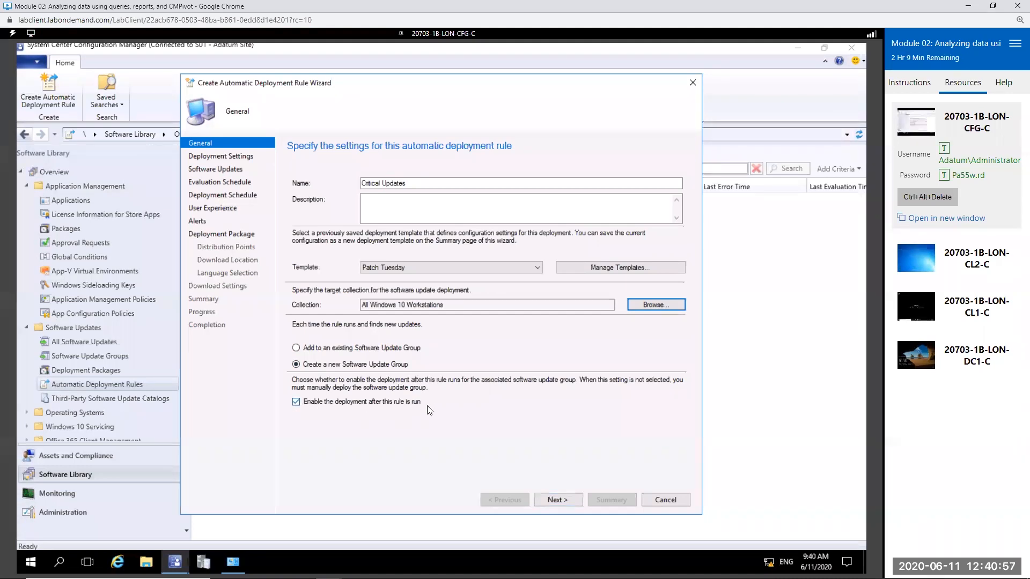
left_click(568, 504)
left_click(423, 187)
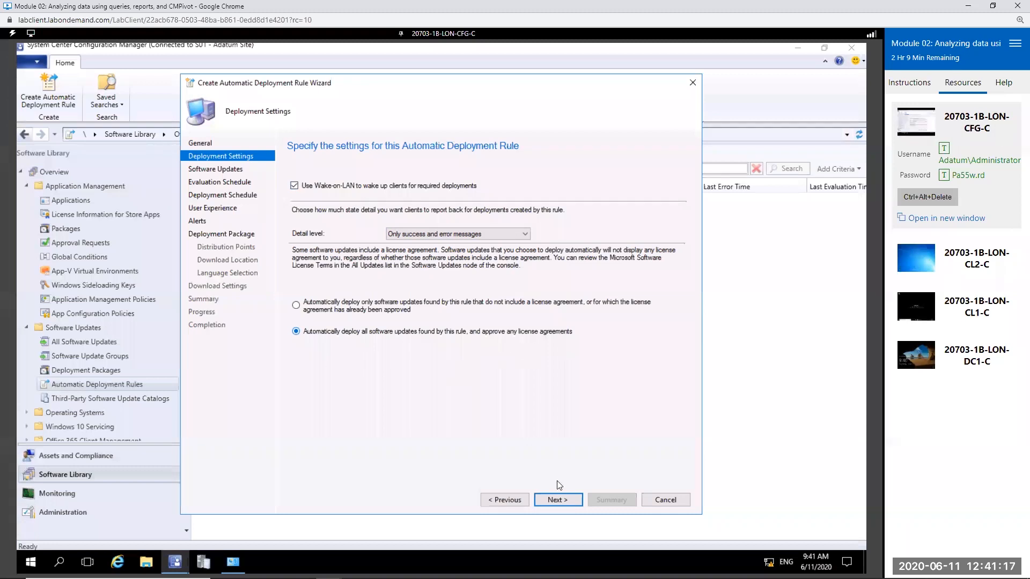
left_click(567, 500)
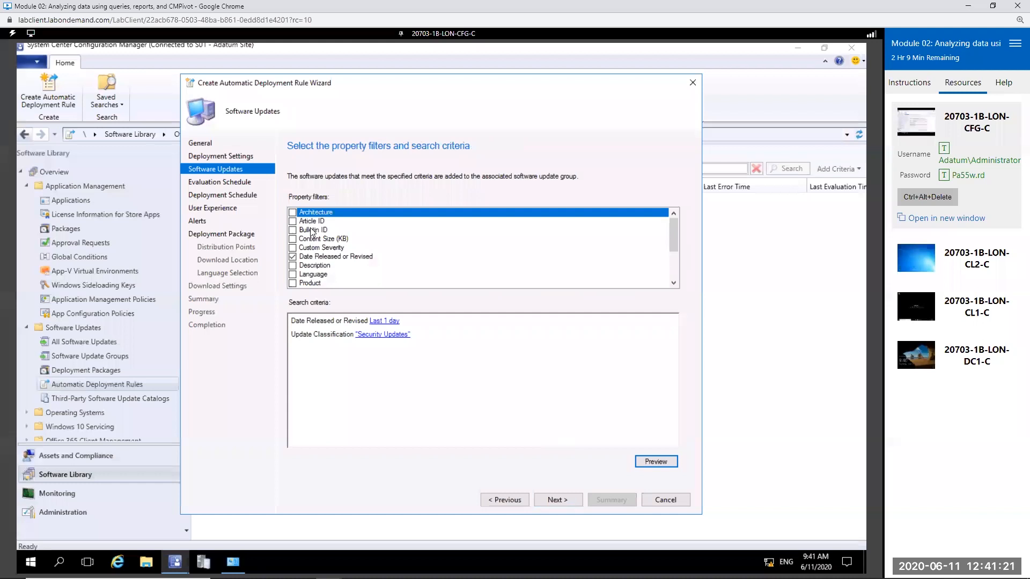
Step: Set the Date Released or Revised search criterion to Last 1 month
left_click(383, 322)
left_click(395, 297)
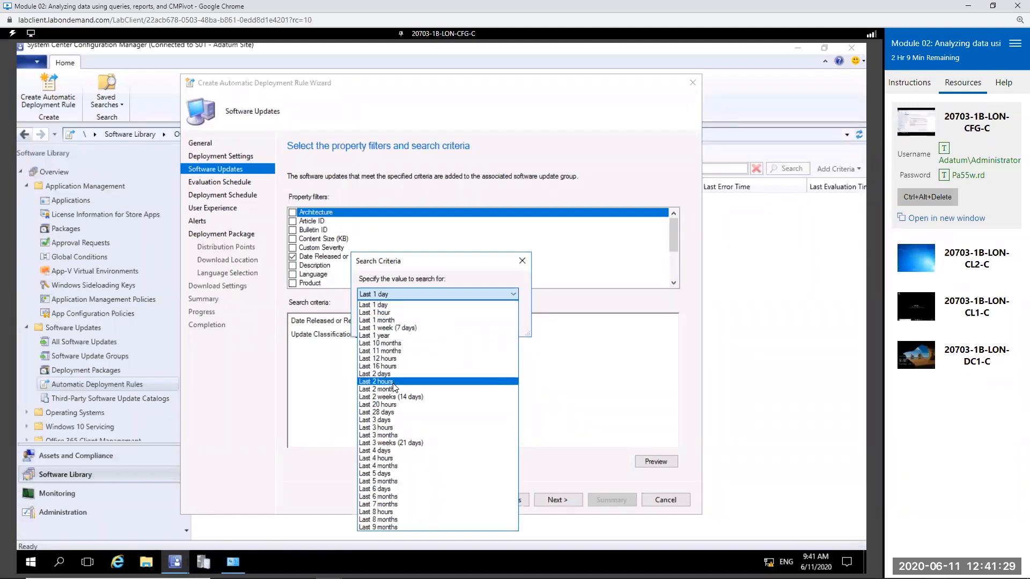
left_click(384, 320)
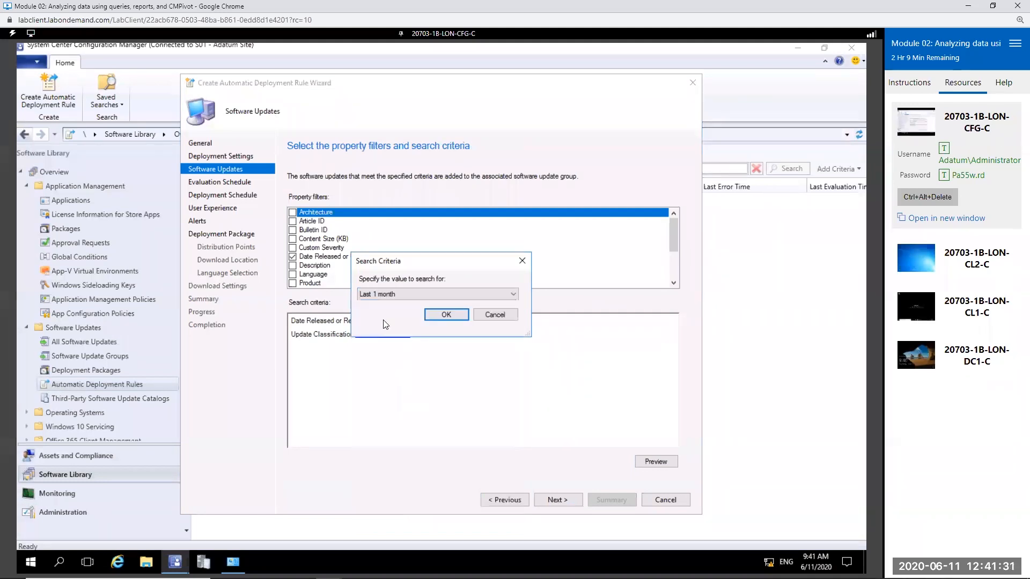
left_click(460, 318)
Step: Add Critical Updates to the update classification criterion and add a Custom Severity filter for Critical and Important
left_click(293, 248)
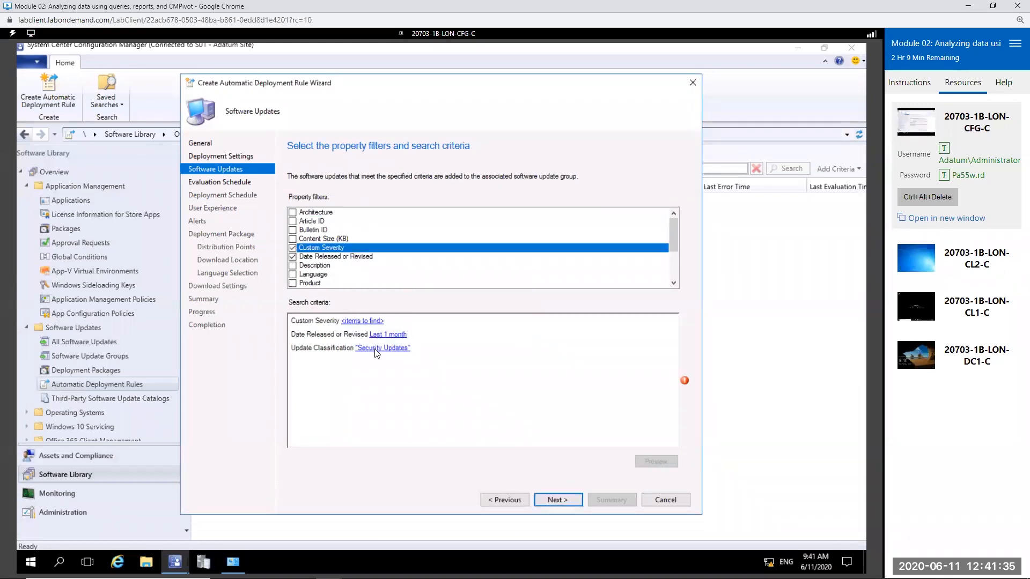
left_click(382, 348)
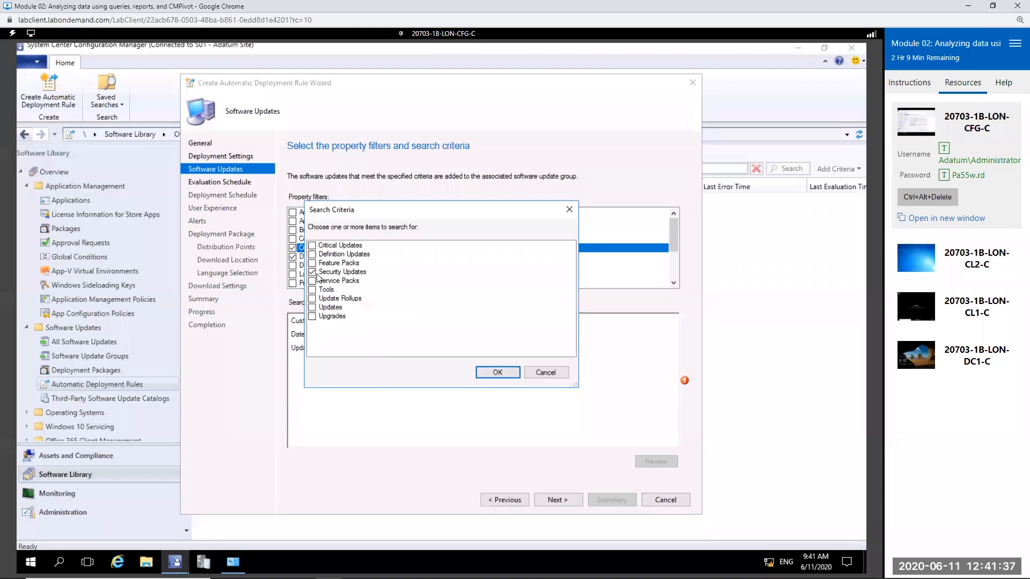
left_click(313, 246)
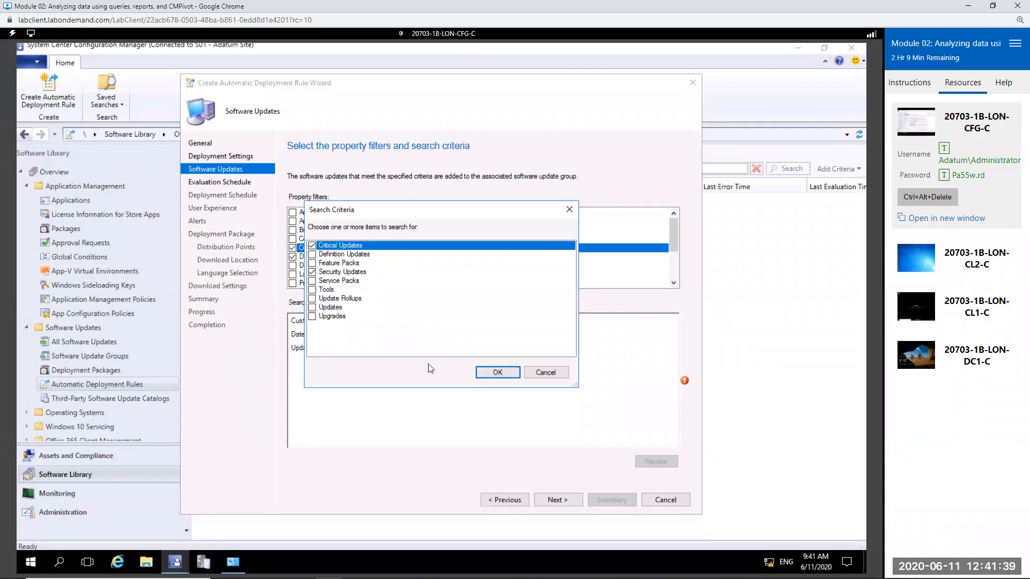
left_click(498, 373)
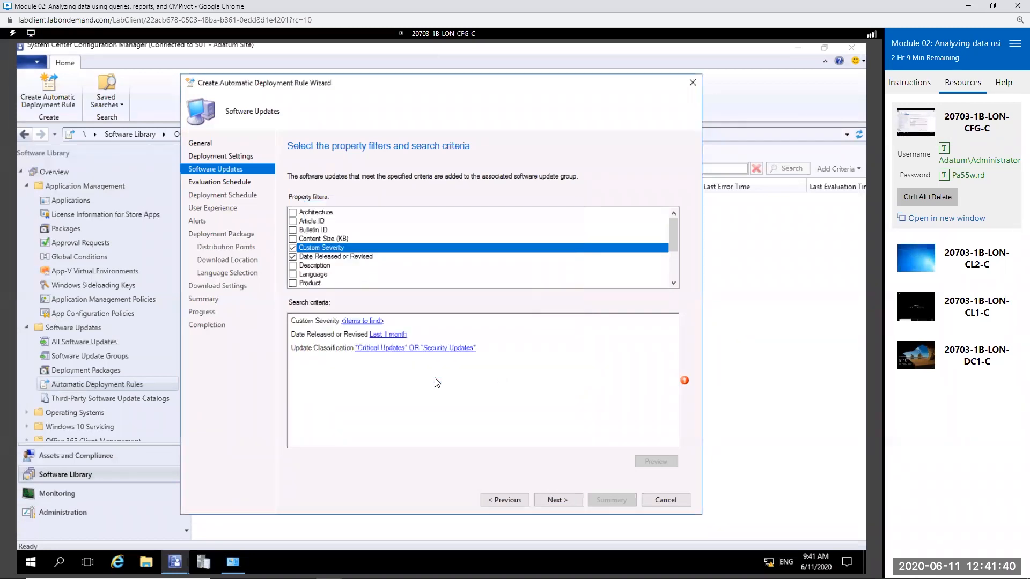
left_click(358, 322)
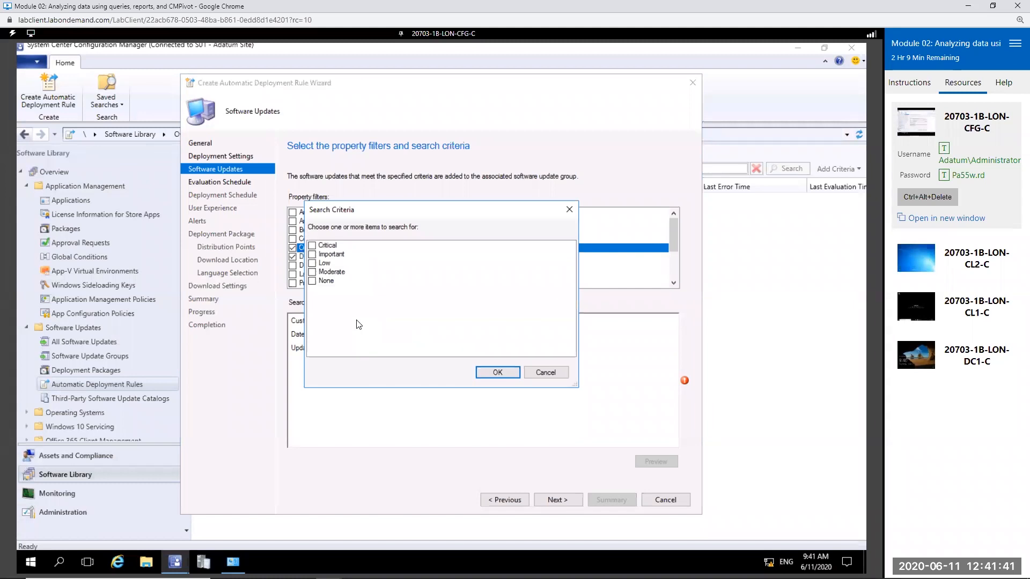
left_click(313, 246)
left_click(312, 255)
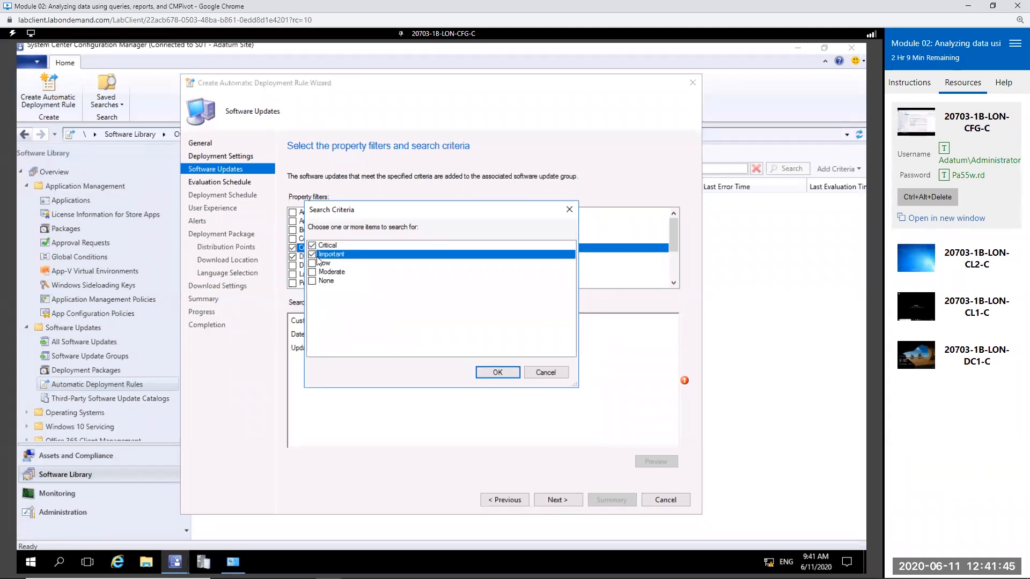
left_click(504, 374)
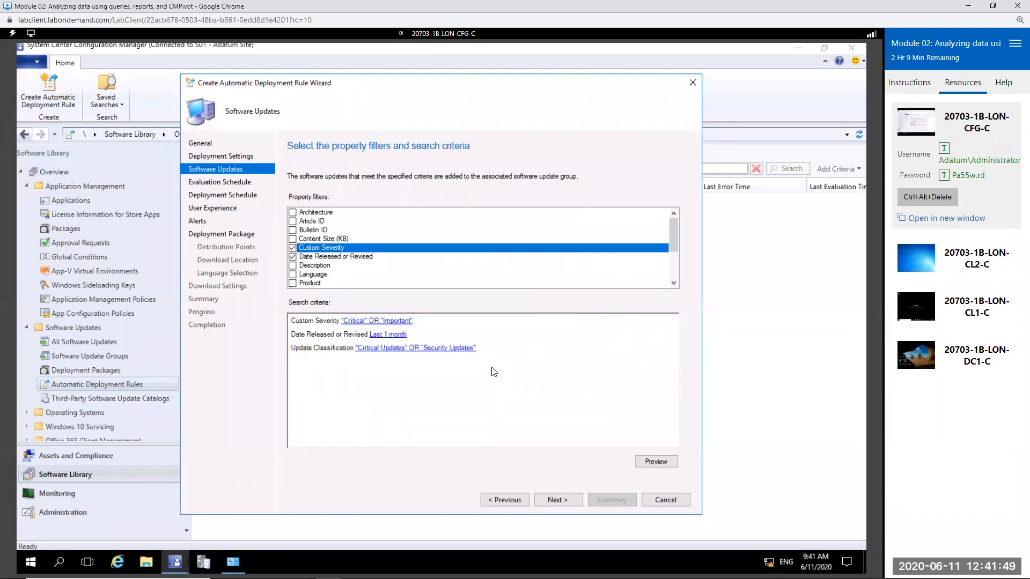
left_click(293, 283)
left_click(334, 349)
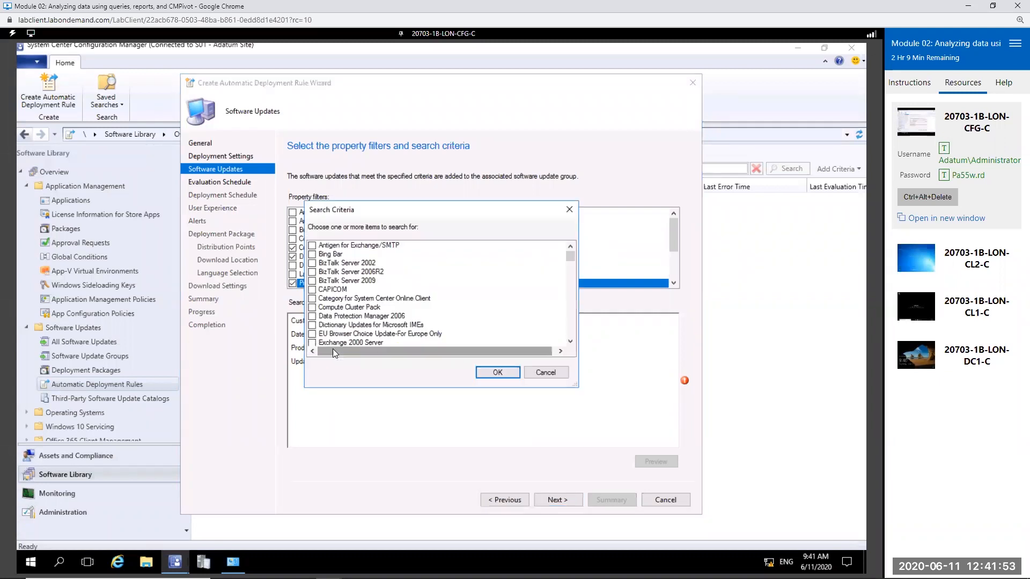
scroll(396, 283, "down", 10)
scroll(397, 283, "down", 8)
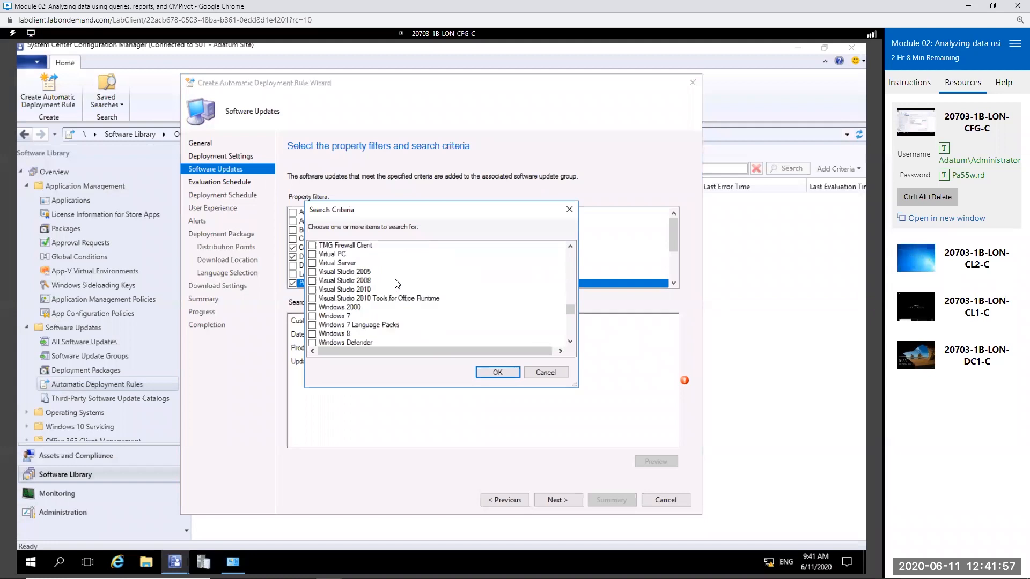
scroll(363, 294, "down", 5)
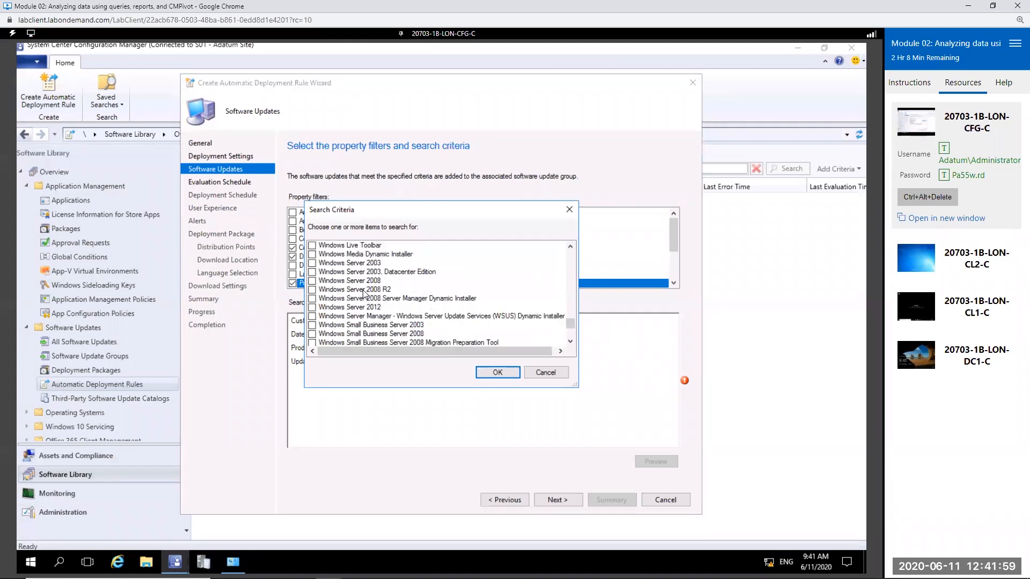
left_click(545, 372)
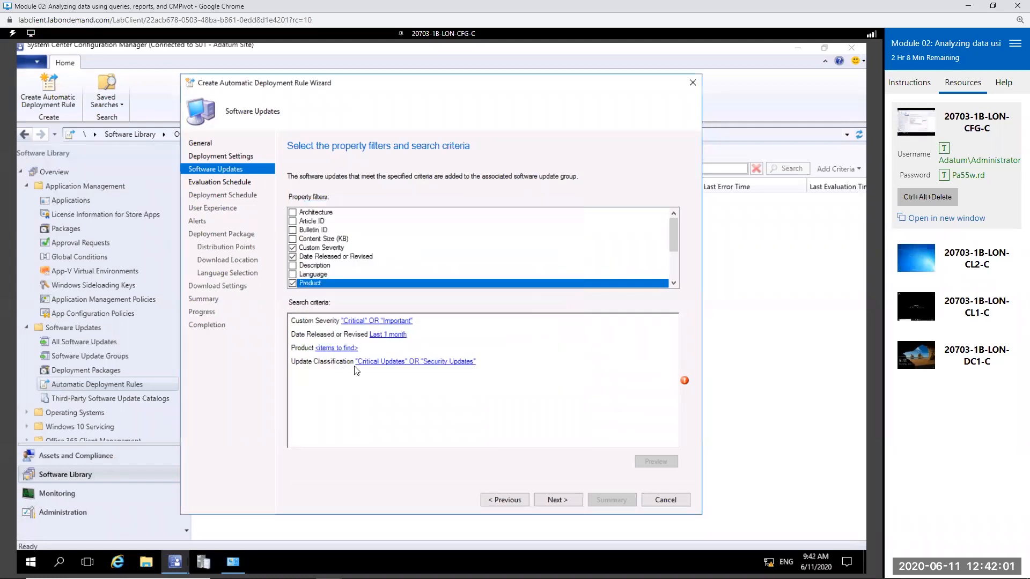
left_click(292, 286)
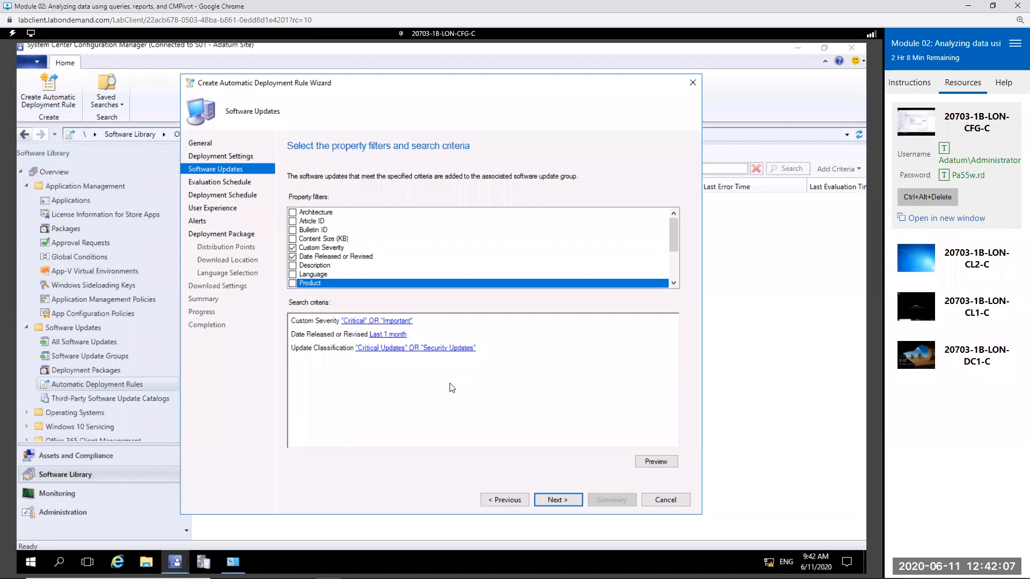
Step: Keep the rule's evaluation schedule at every 30 days and base the deployment schedule times on UTC
left_click(575, 503)
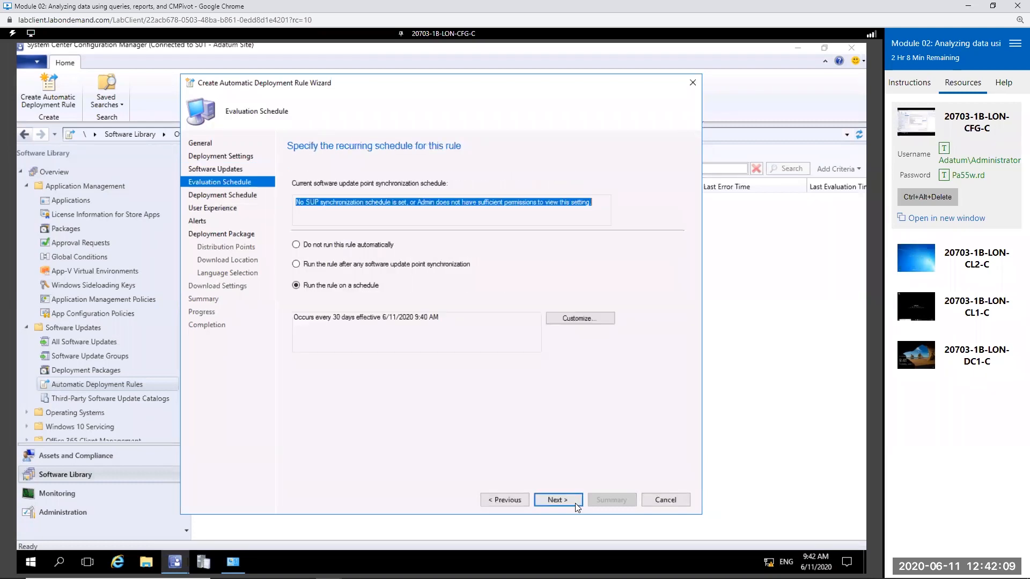
left_click_drag(327, 318, 401, 320)
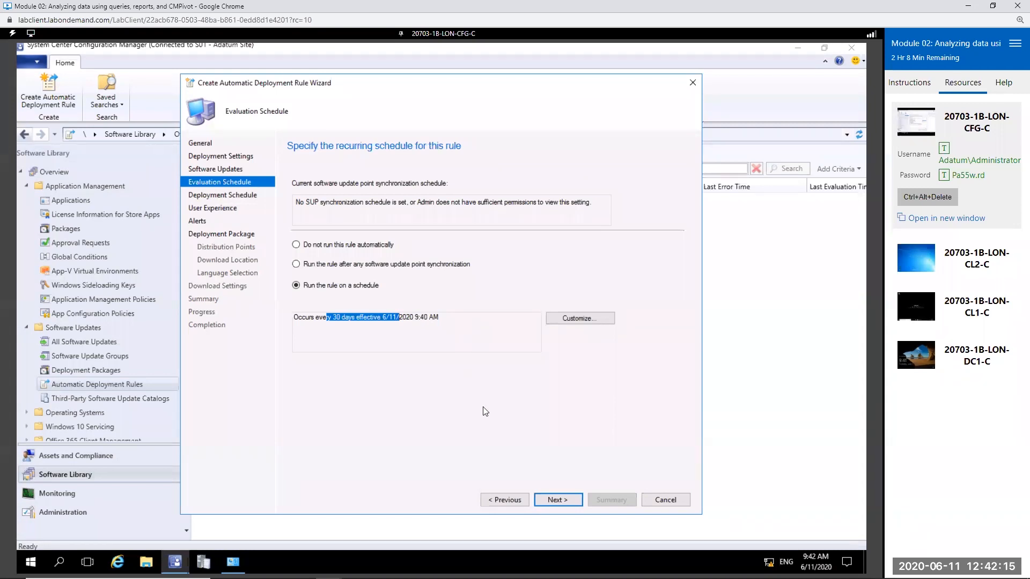
left_click(573, 499)
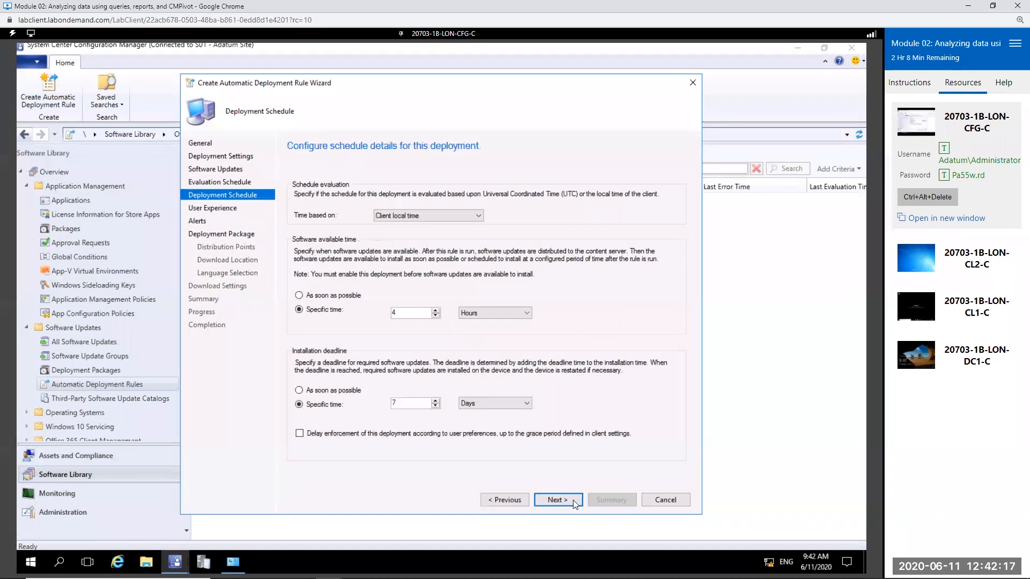
left_click(443, 218)
left_click(431, 234)
left_click(558, 500)
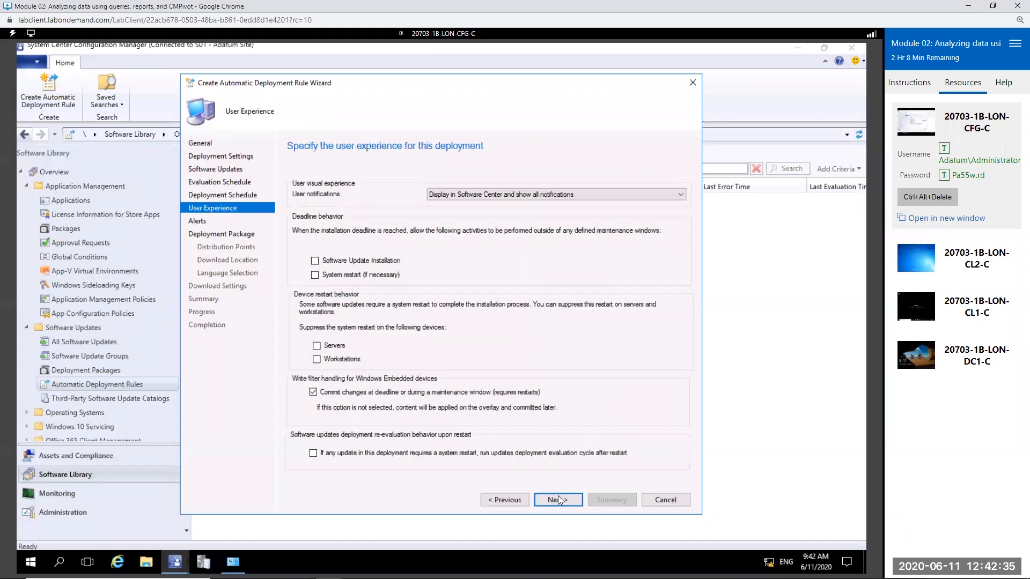
Step: Set user notifications to Hide in Software Center and all notifications, and accept the alert options
left_click(481, 197)
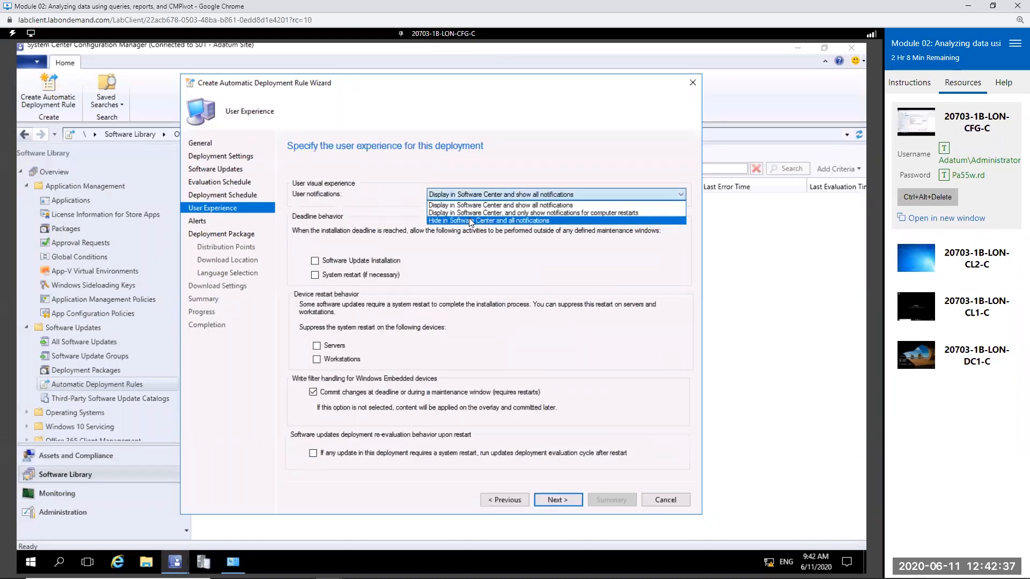
left_click(471, 220)
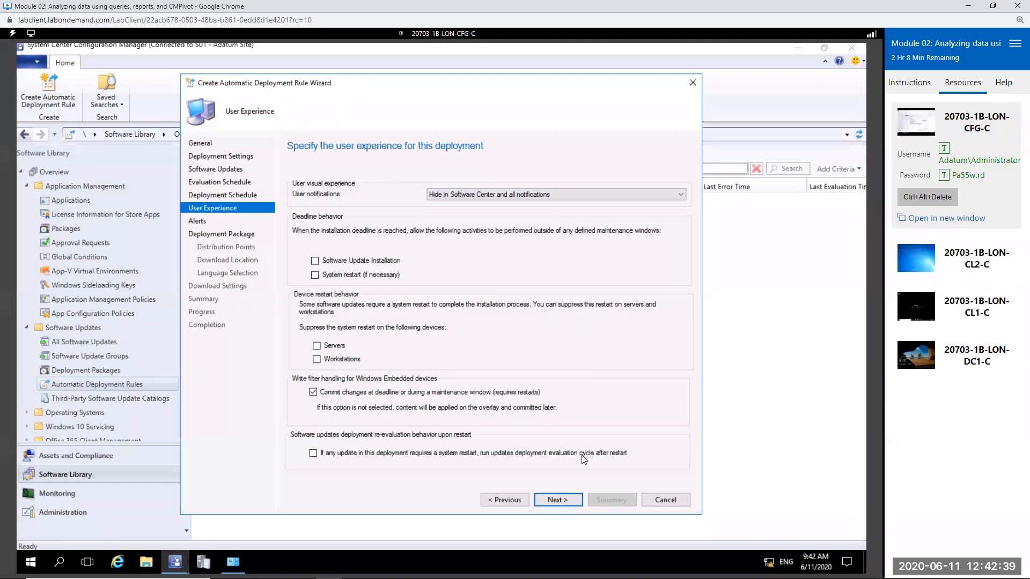
left_click(564, 503)
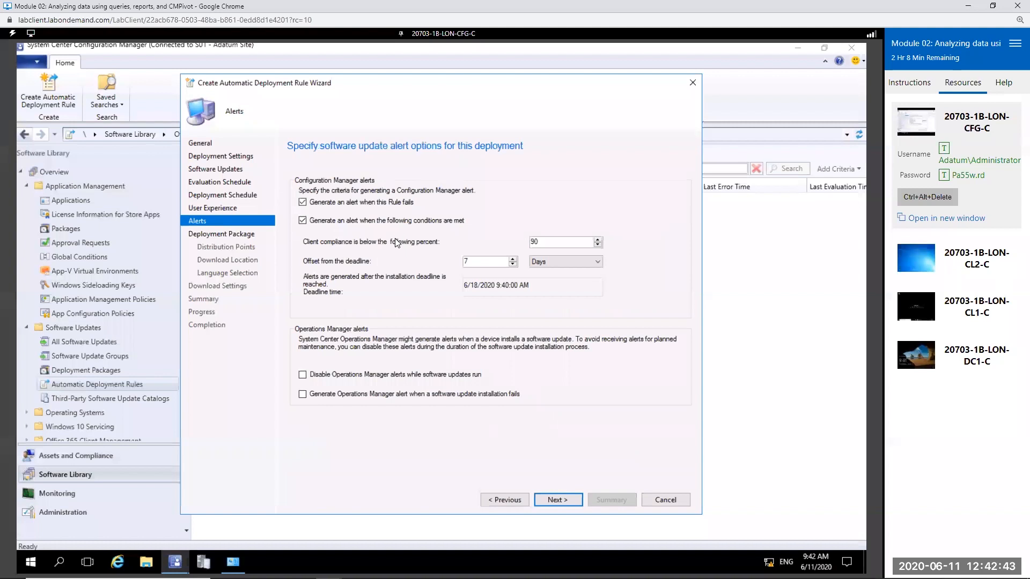
double_click(542, 244)
left_click(487, 261)
left_click(574, 499)
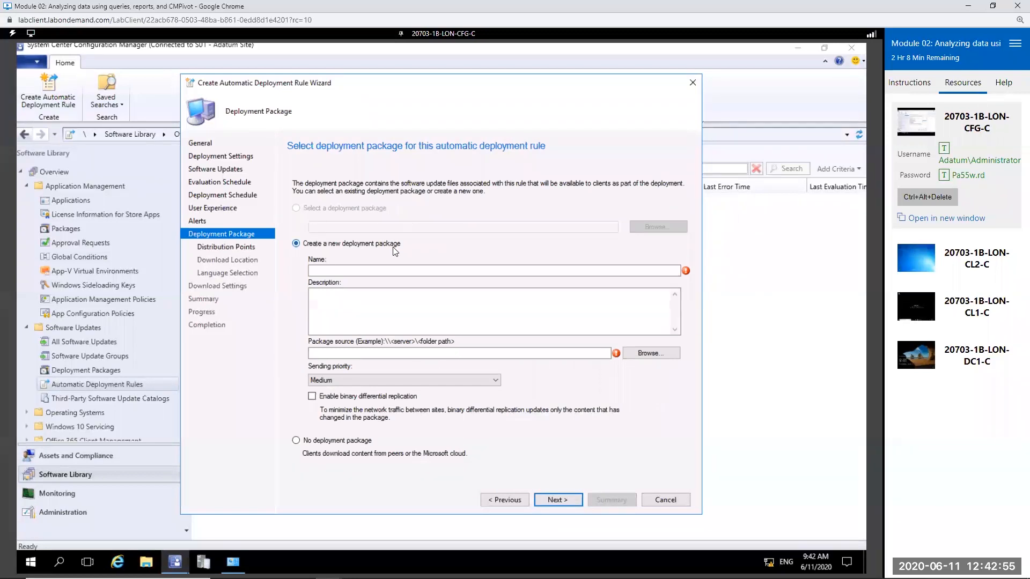
Step: Choose No deployment package, accept the default download settings, and confirm the summary to create the rule
left_click(357, 354)
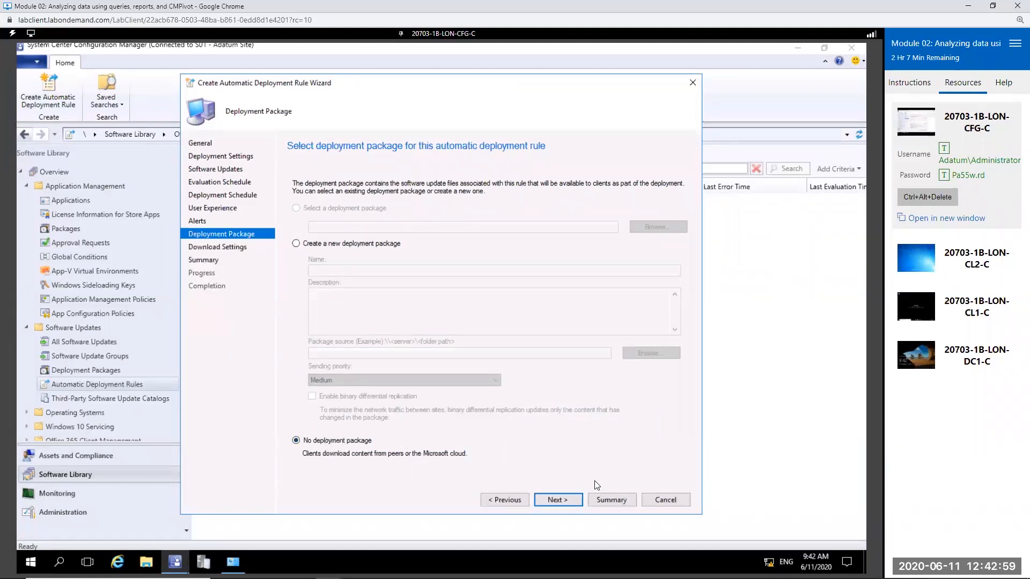
left_click(569, 499)
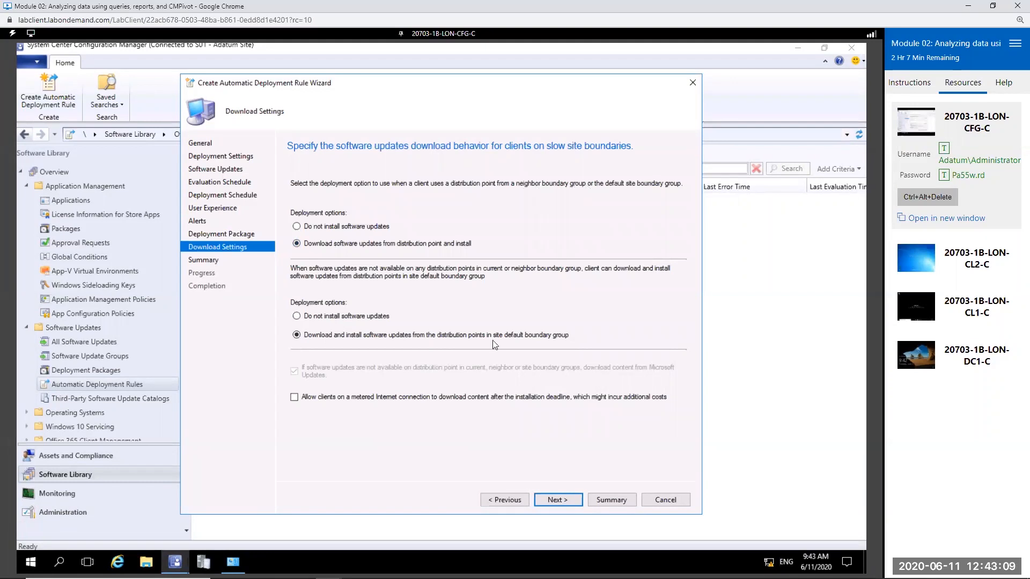
left_click(565, 500)
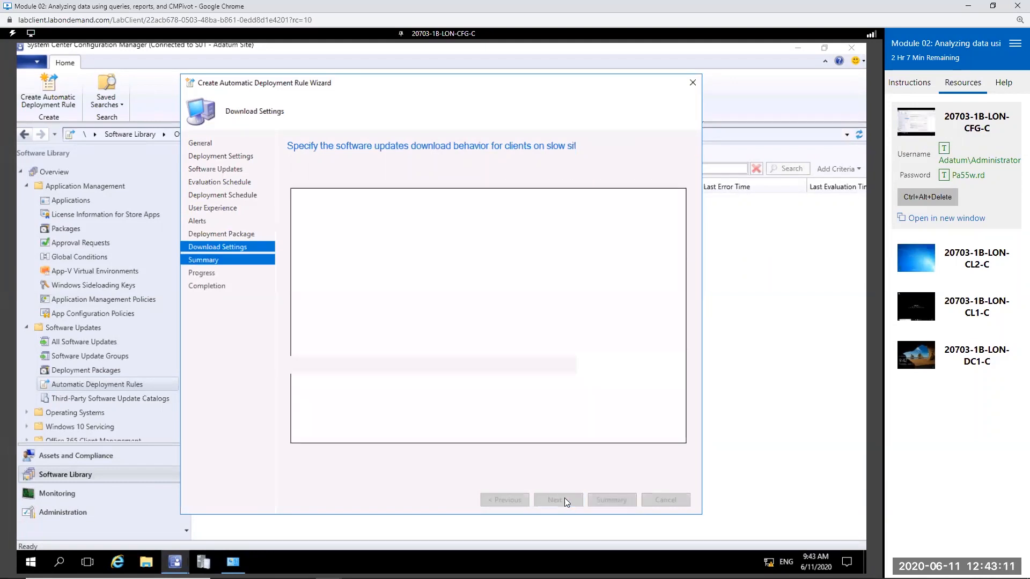
left_click(564, 500)
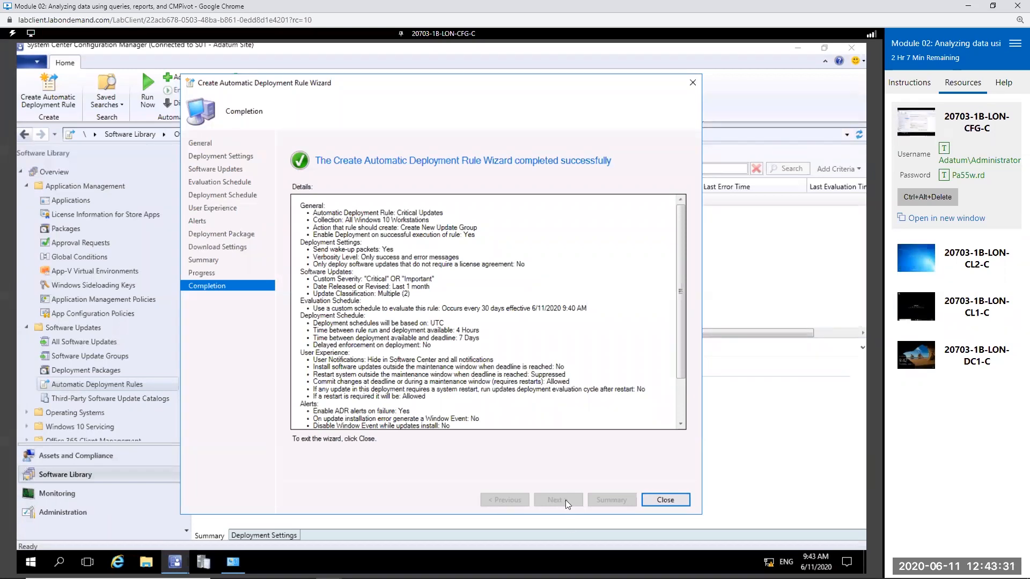
Step: Close the completed Create Automatic Deployment Rule Wizard for the Critical Updates rule
left_click(663, 503)
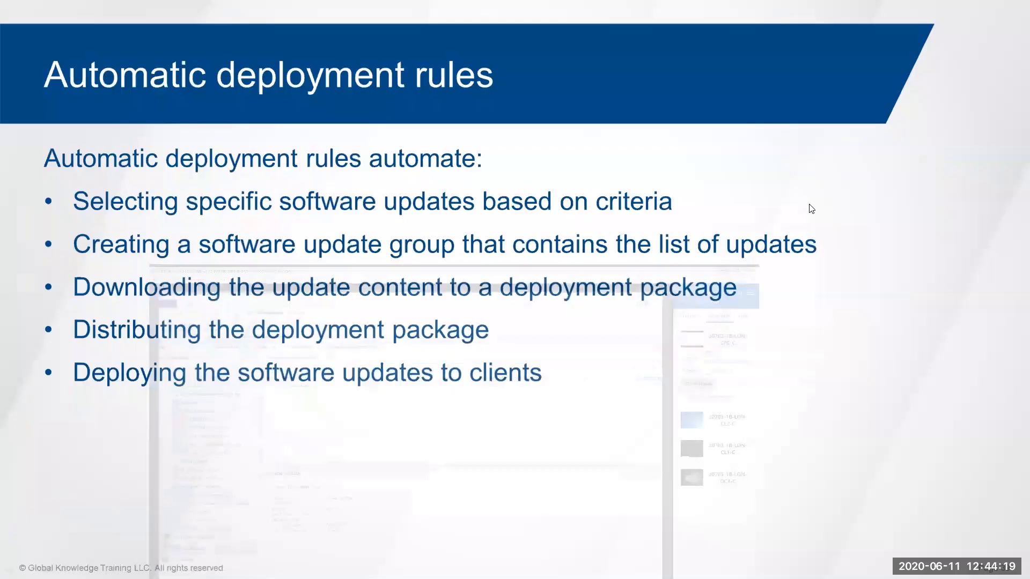
key("Right")
key("Right")
key("Right")
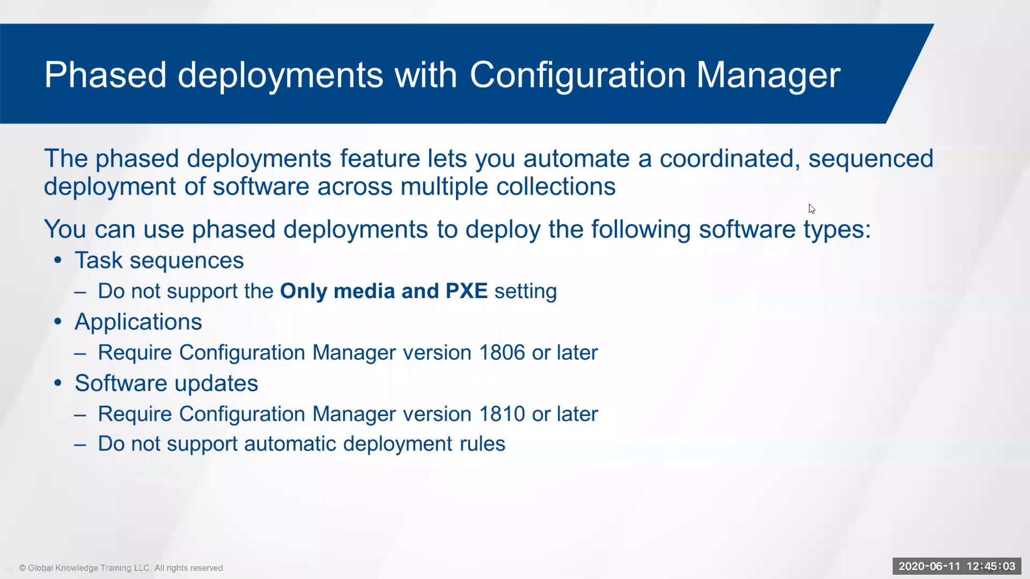
Step: Switch to the Configuration Manager console and examine All Software Updates, Software Update Groups and Deployment Packages, then return to the slides
key("alt+Tab")
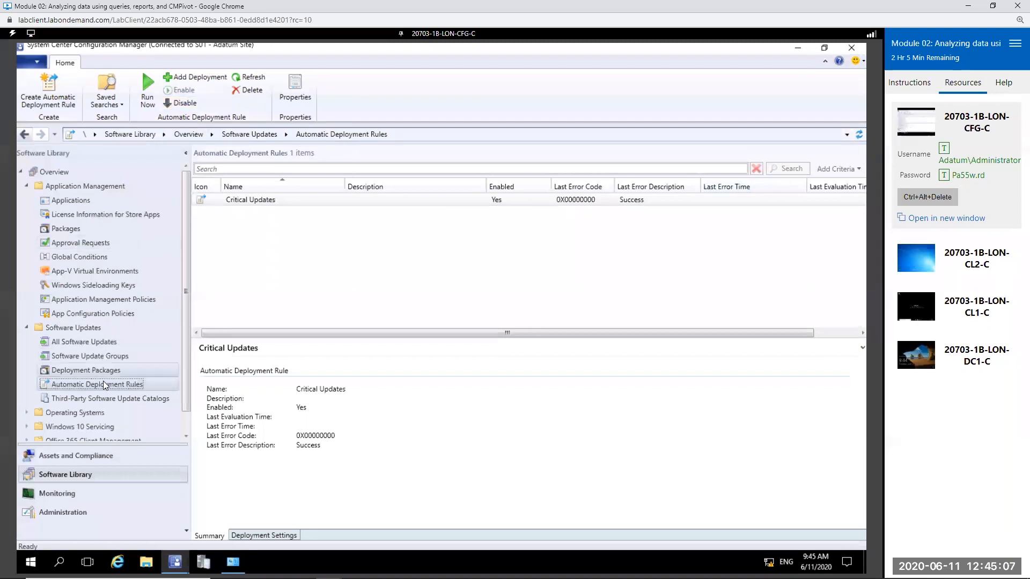
left_click(84, 342)
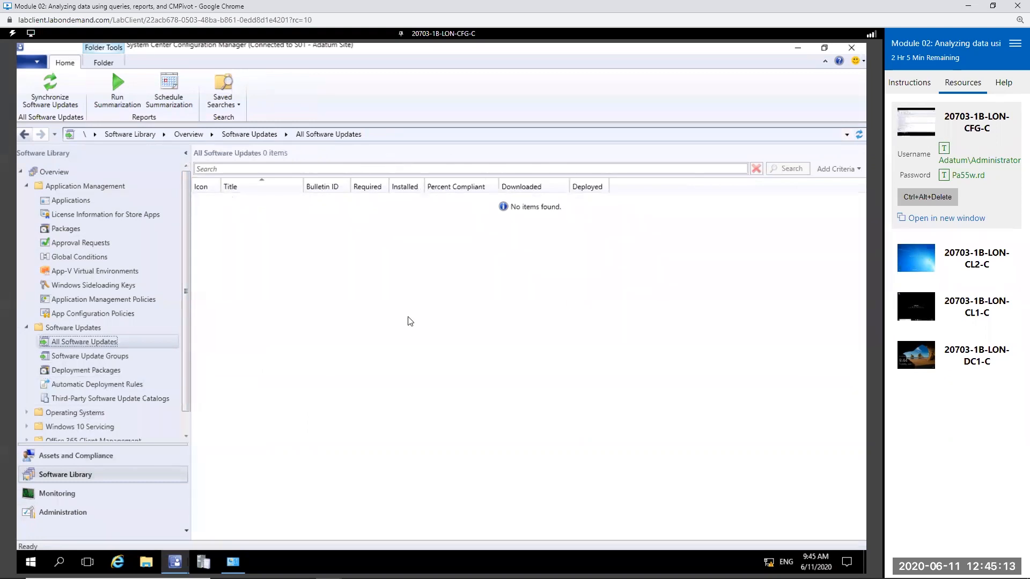
left_click(91, 356)
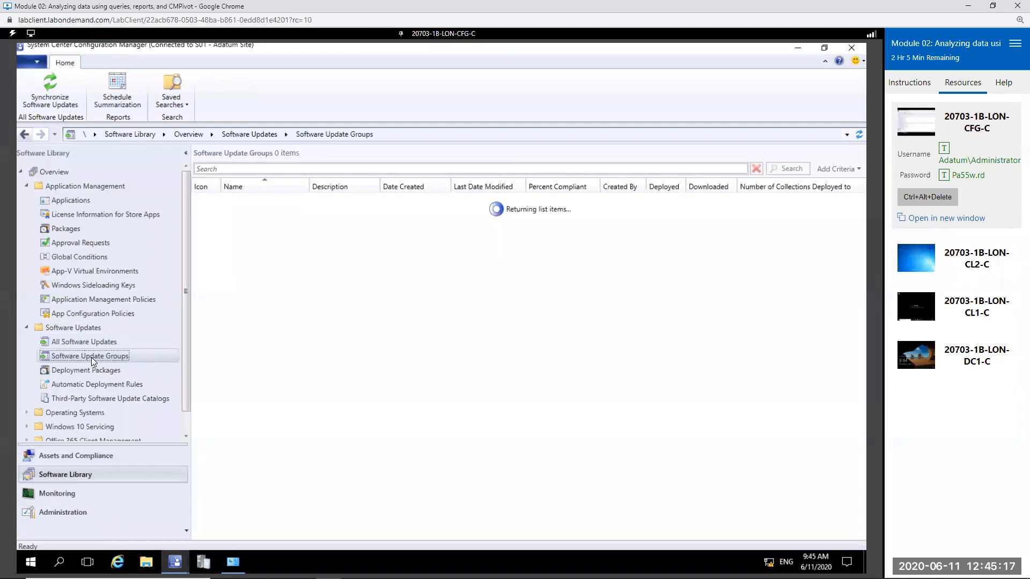
left_click(92, 372)
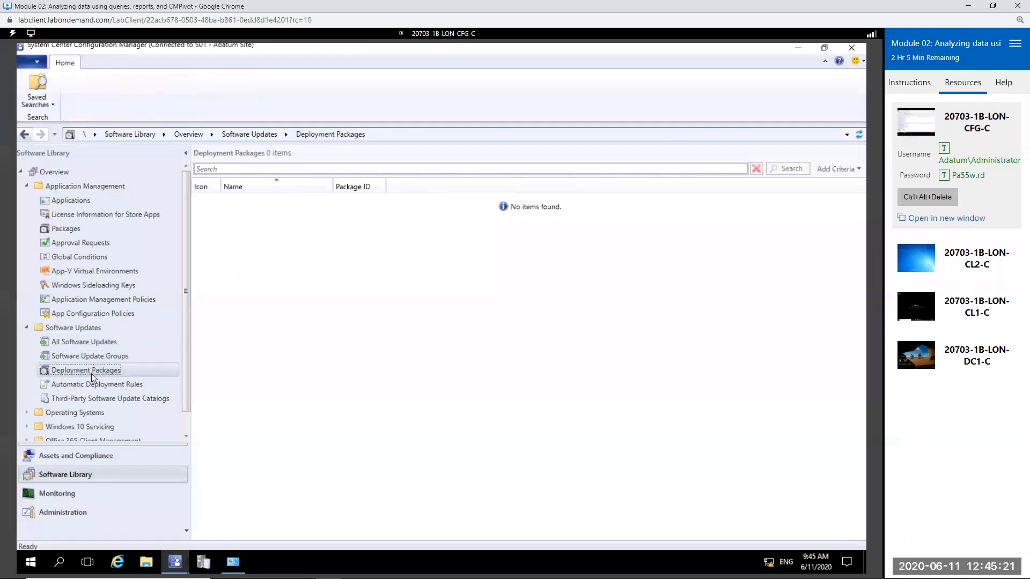
left_click(97, 345)
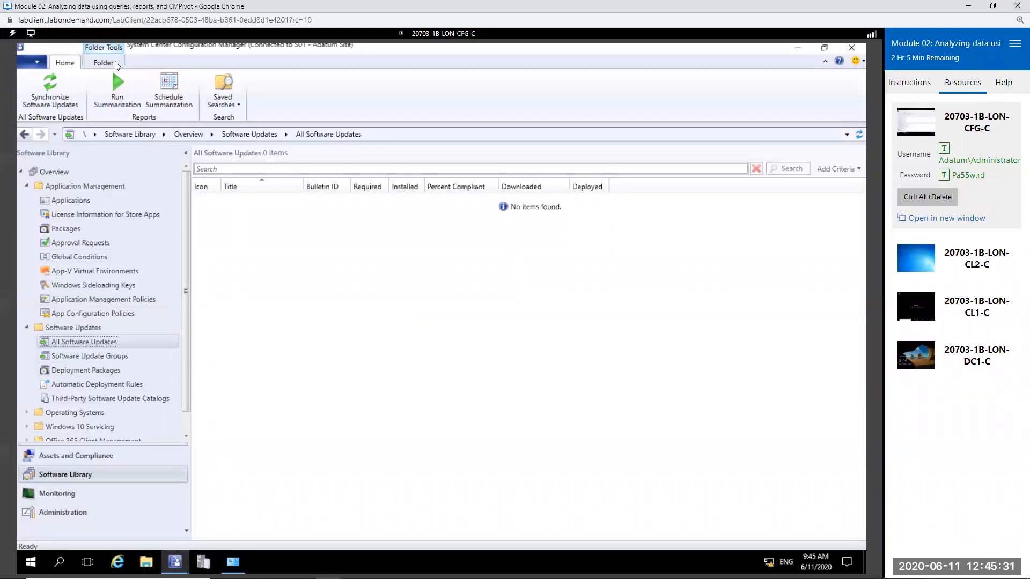
left_click(968, 6)
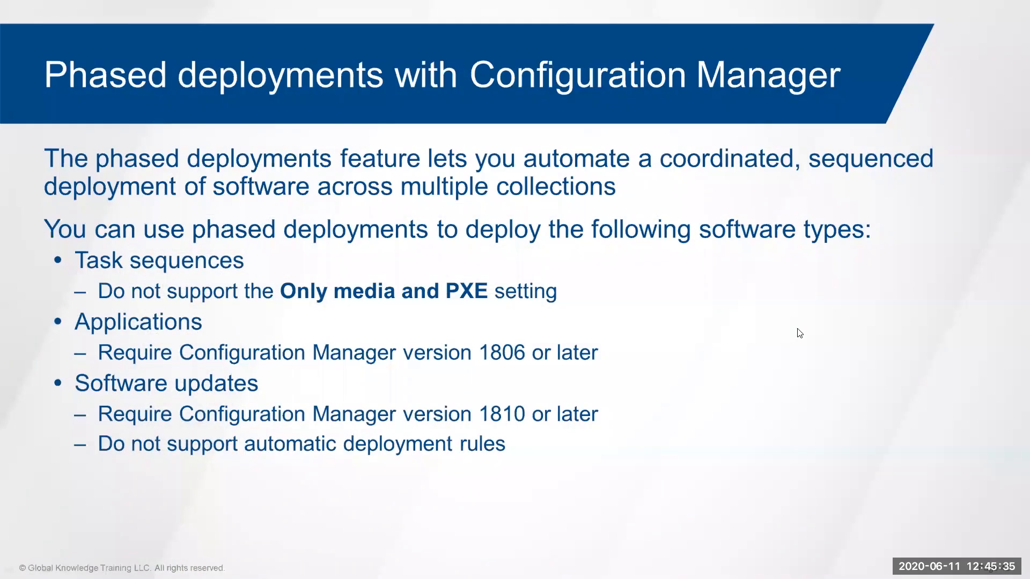
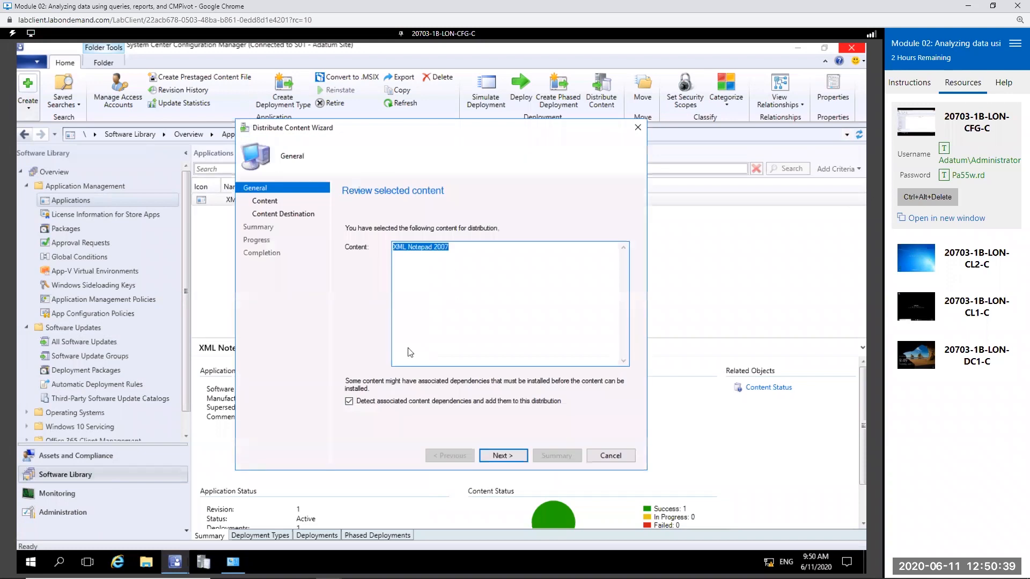
Step: Review the selected content and available distribution points for XML Notepad 2007 in the Distribute Content Wizard, and exit without saving
left_click(500, 456)
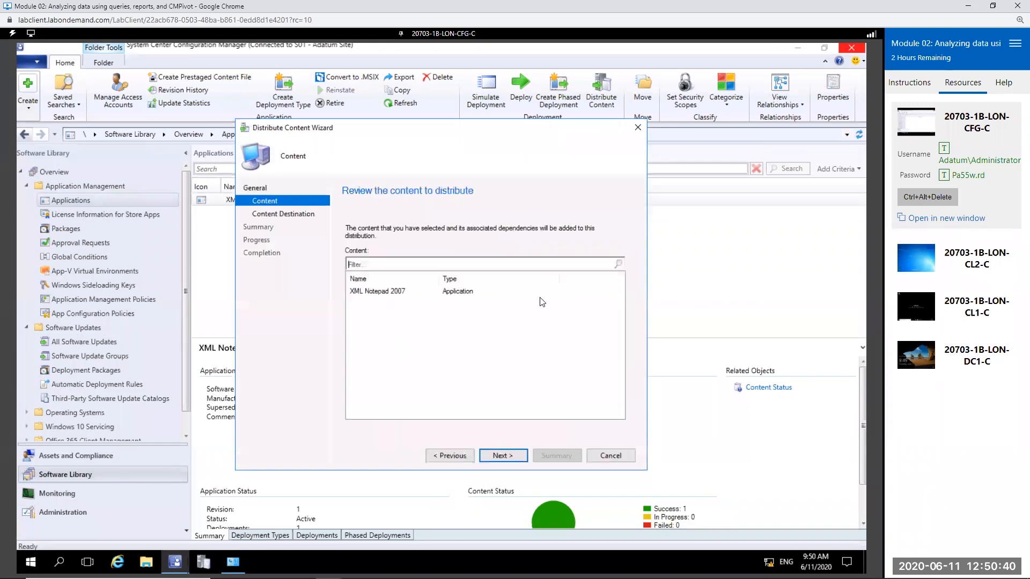
left_click(502, 459)
left_click(610, 279)
left_click(618, 305)
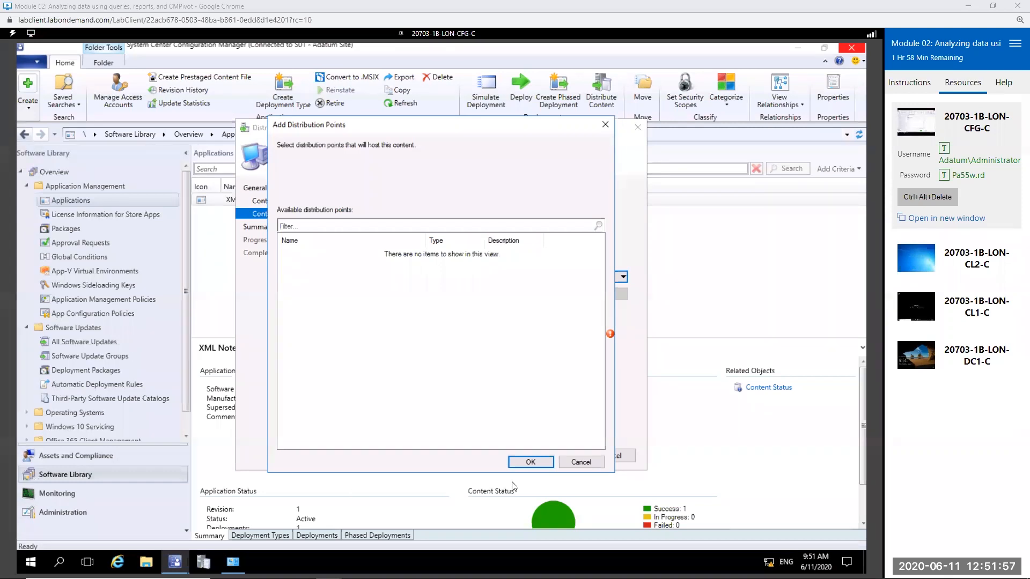
left_click(596, 463)
left_click(624, 456)
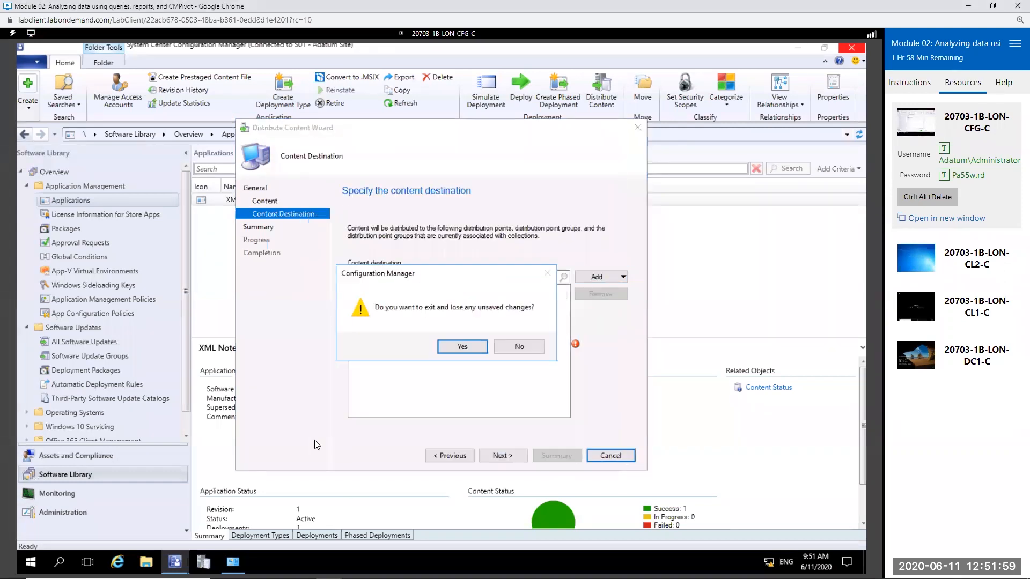
left_click(461, 347)
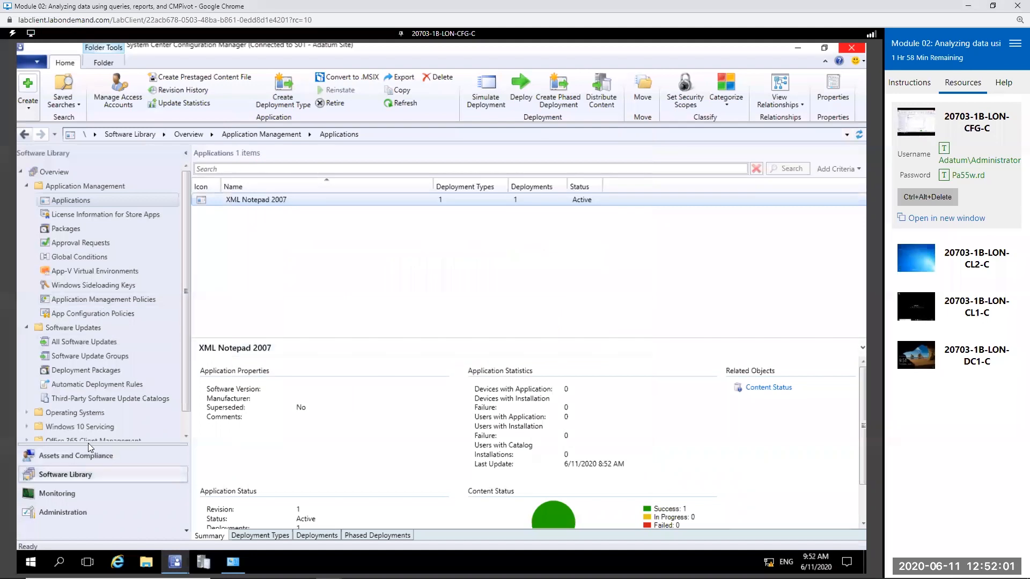
Step: Examine the New Subscription options for alerts in the Monitoring workspace, cancel without creating one, and switch back to the slides
left_click(58, 493)
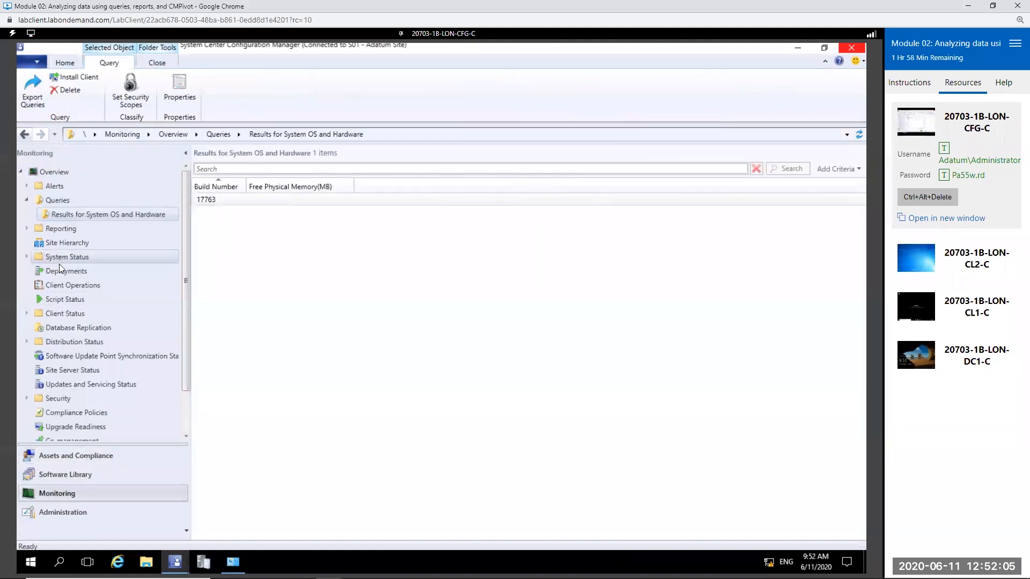
right_click(62, 202)
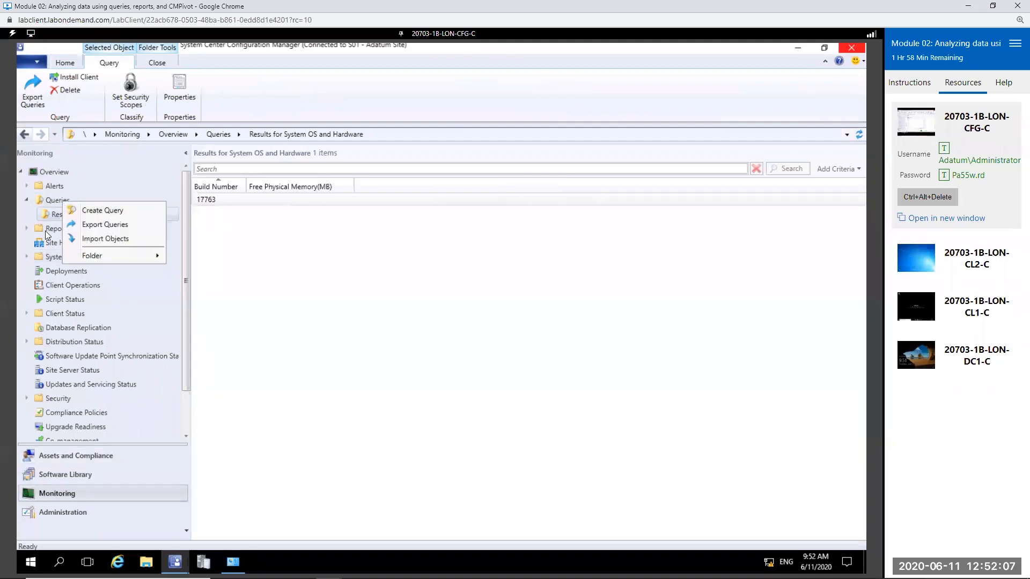
left_click(46, 231)
left_click(28, 186)
left_click(72, 228)
right_click(72, 228)
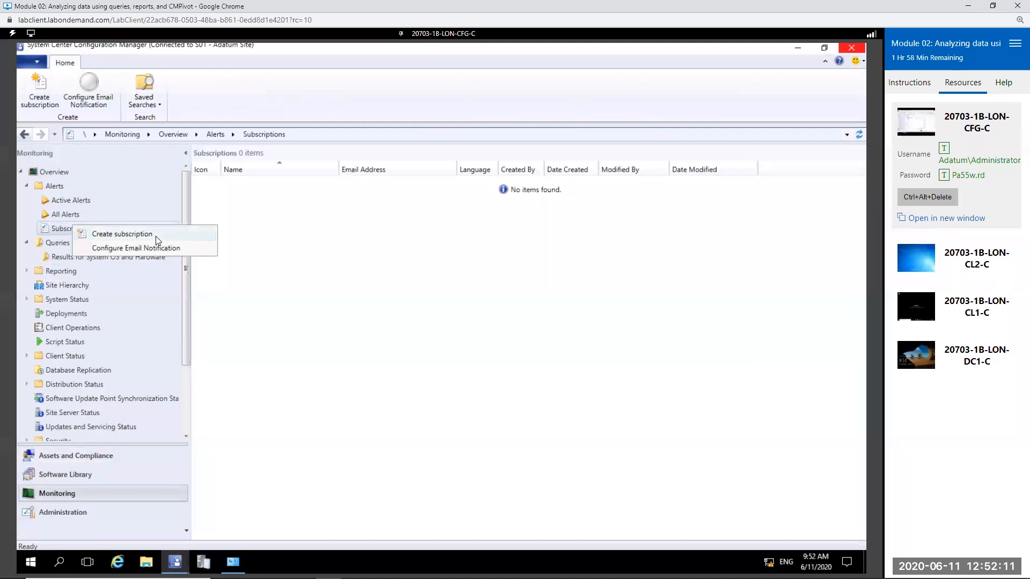
left_click(158, 240)
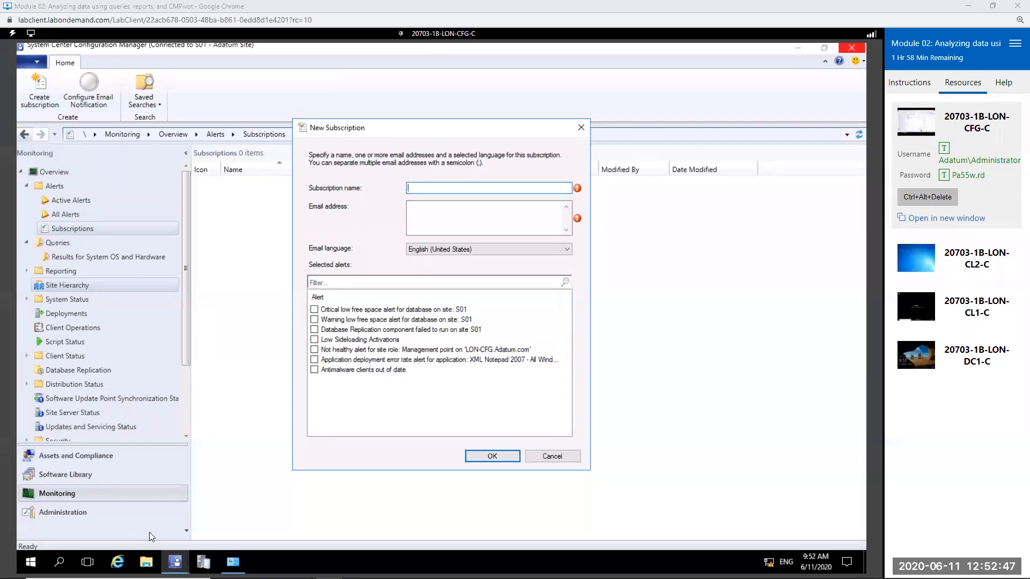
left_click(564, 457)
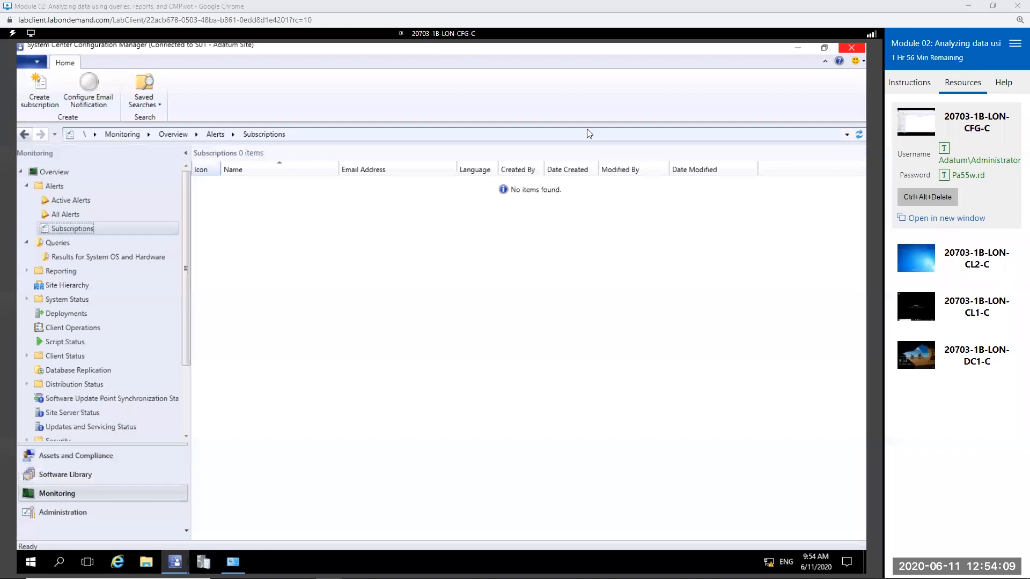
key("alt+Tab")
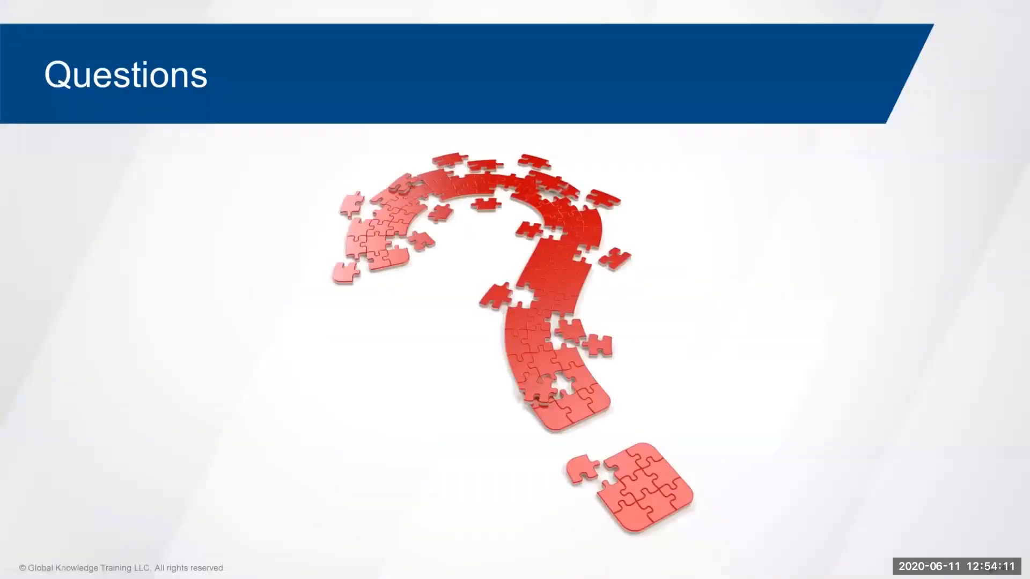